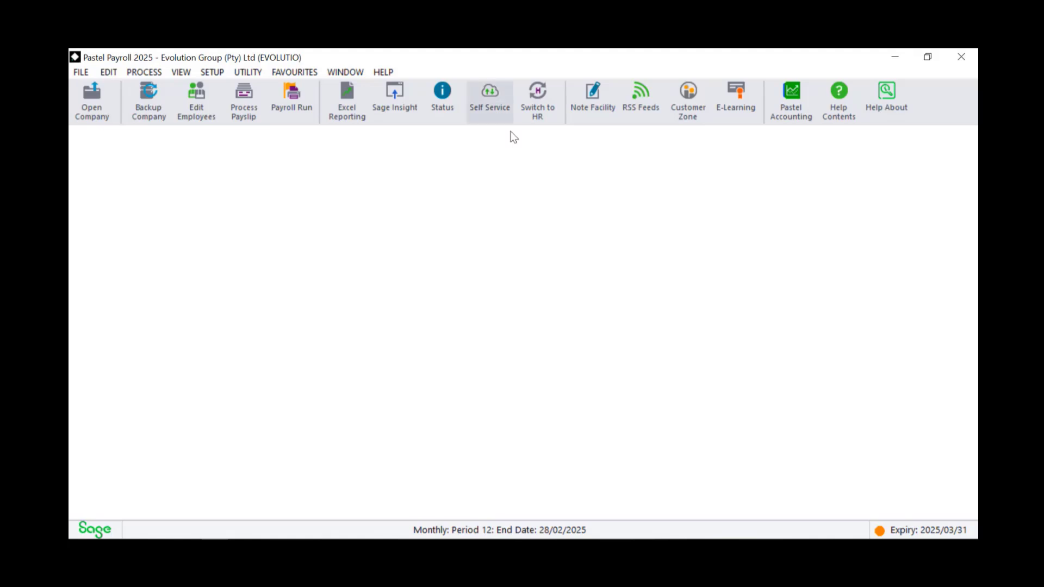
# Check the installed payroll version and compare it with the release offered on the Download Latest Version web page.
pyautogui.click(886, 104)
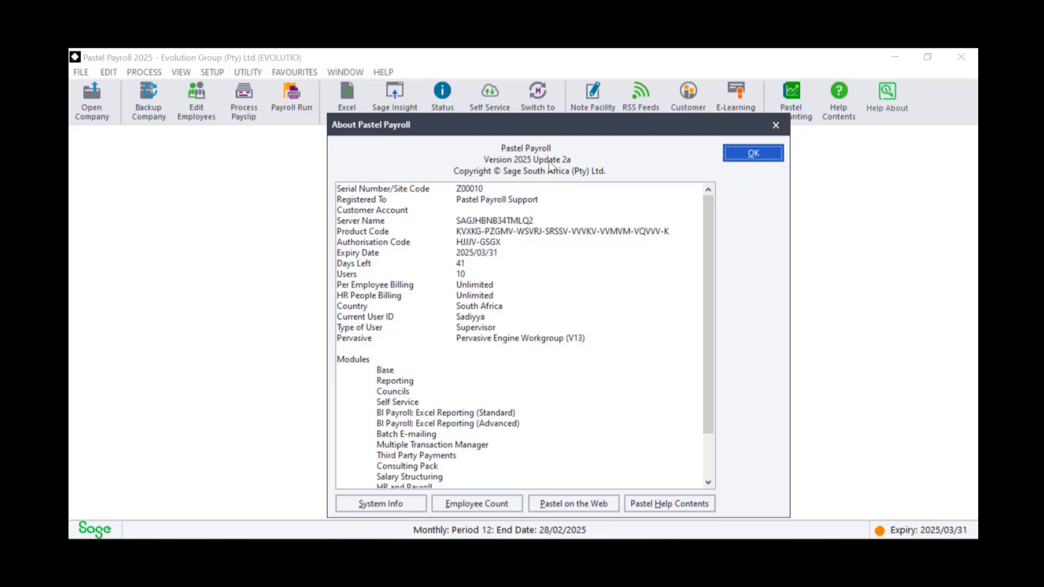
pyautogui.click(753, 155)
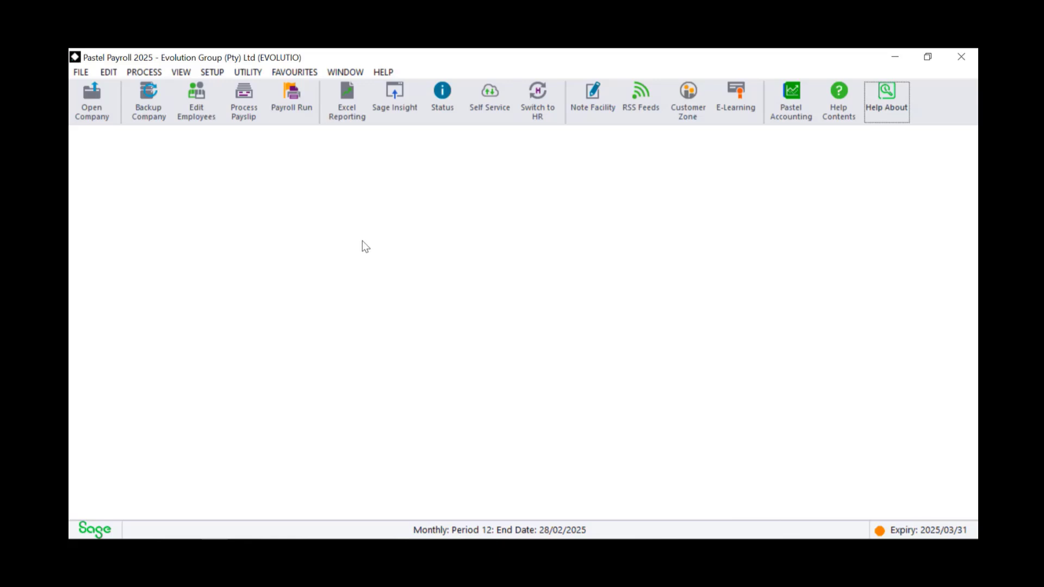
pyautogui.click(249, 74)
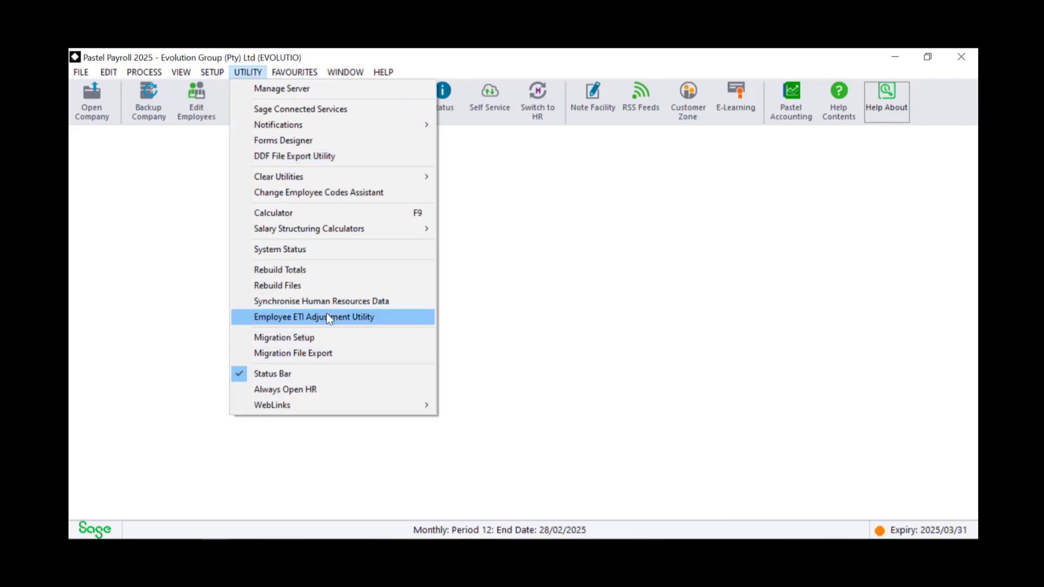
pyautogui.moveTo(357, 407)
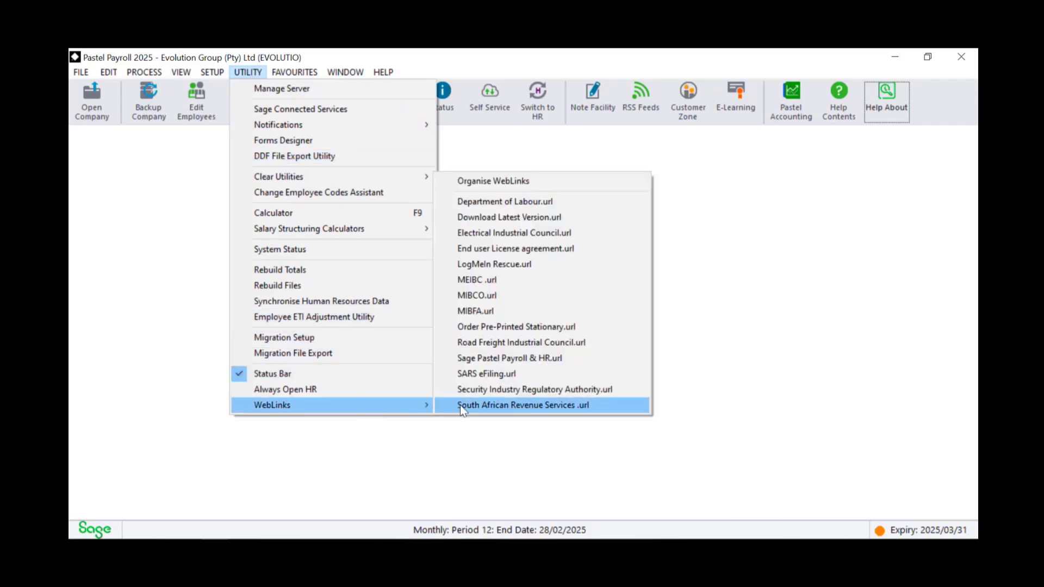
pyautogui.click(524, 221)
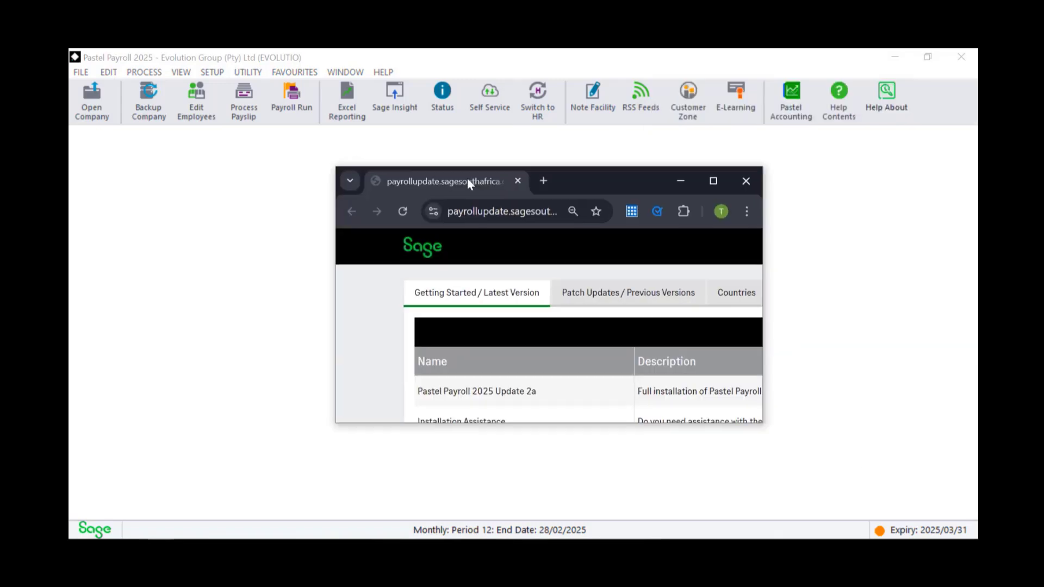
pyautogui.click(695, 168)
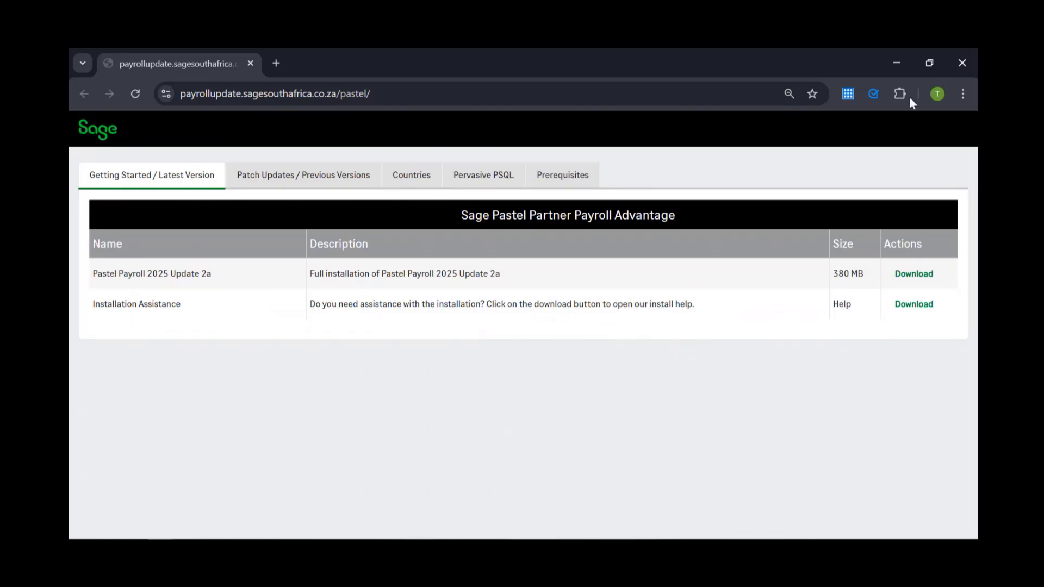
pyautogui.click(898, 63)
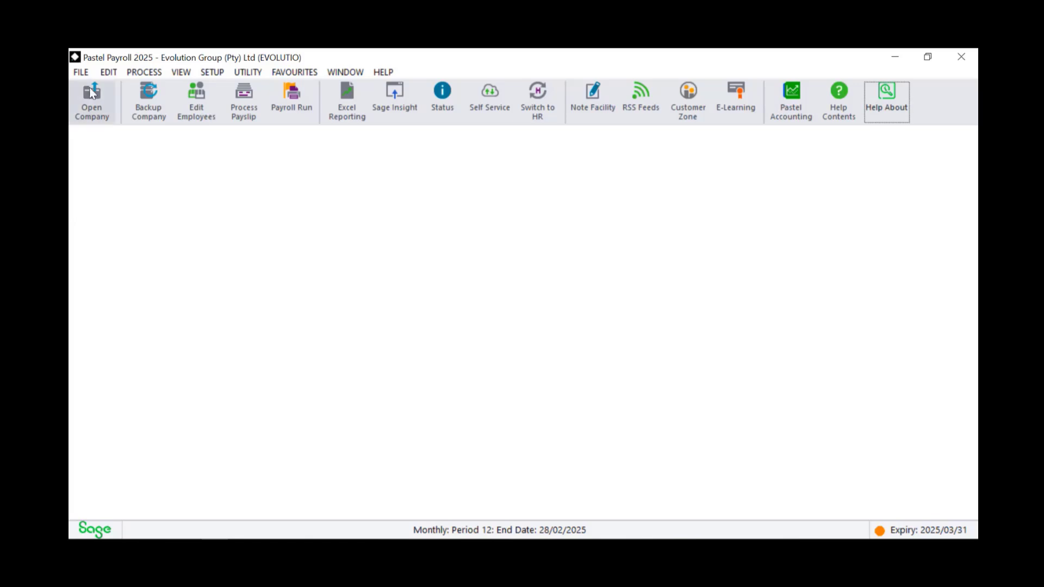
# Process the Legislative Release for the company without a new backup, agreeing to update the calculation totals on transactions and templates.
pyautogui.click(81, 72)
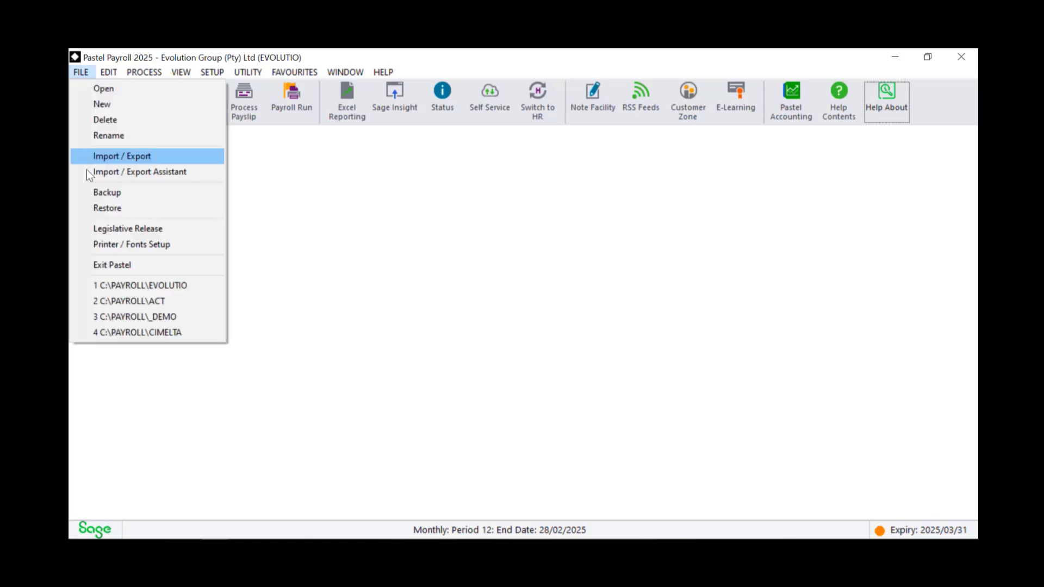
pyautogui.click(171, 230)
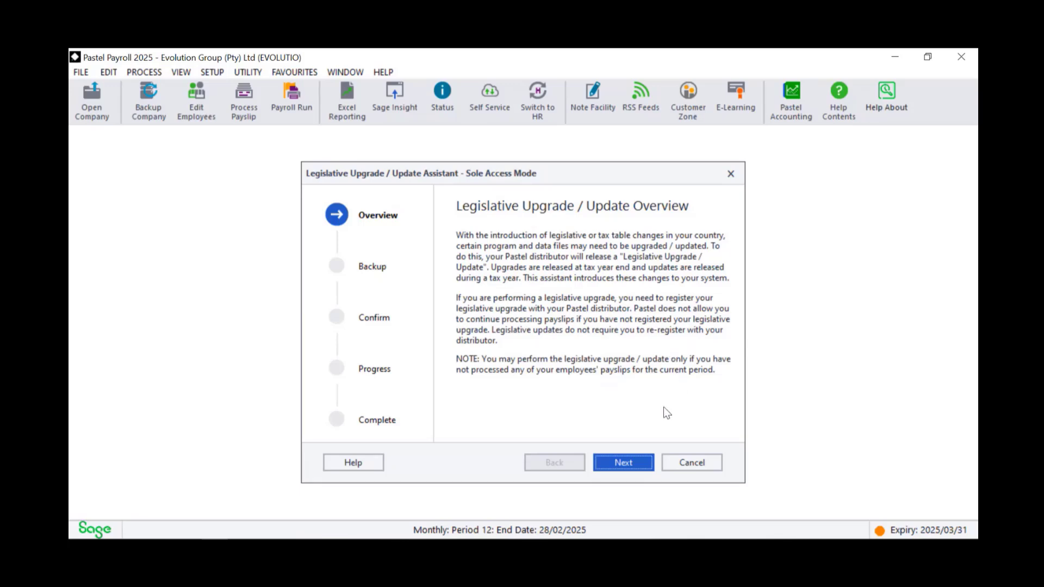
pyautogui.click(623, 463)
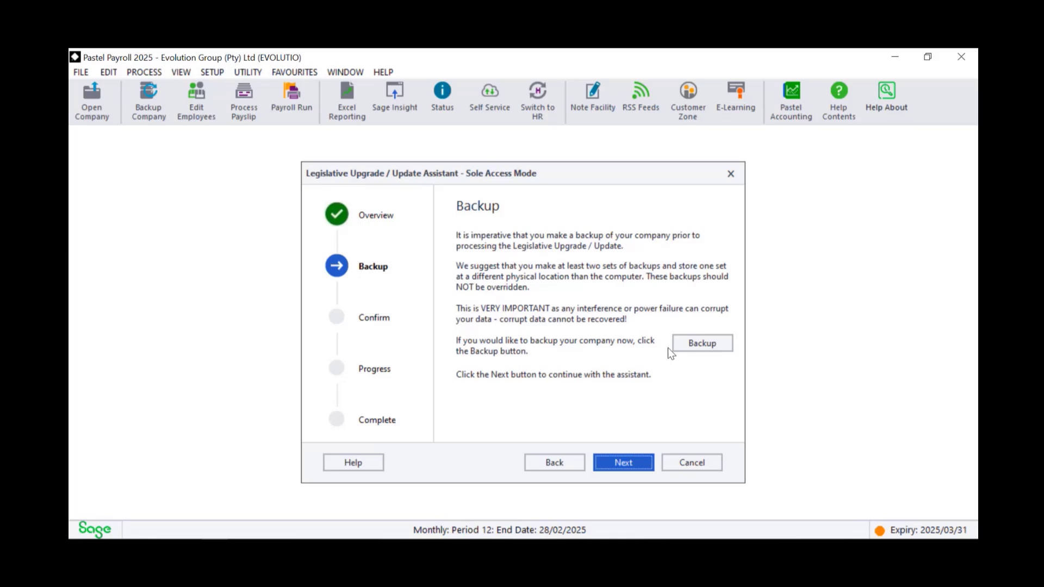
pyautogui.click(643, 471)
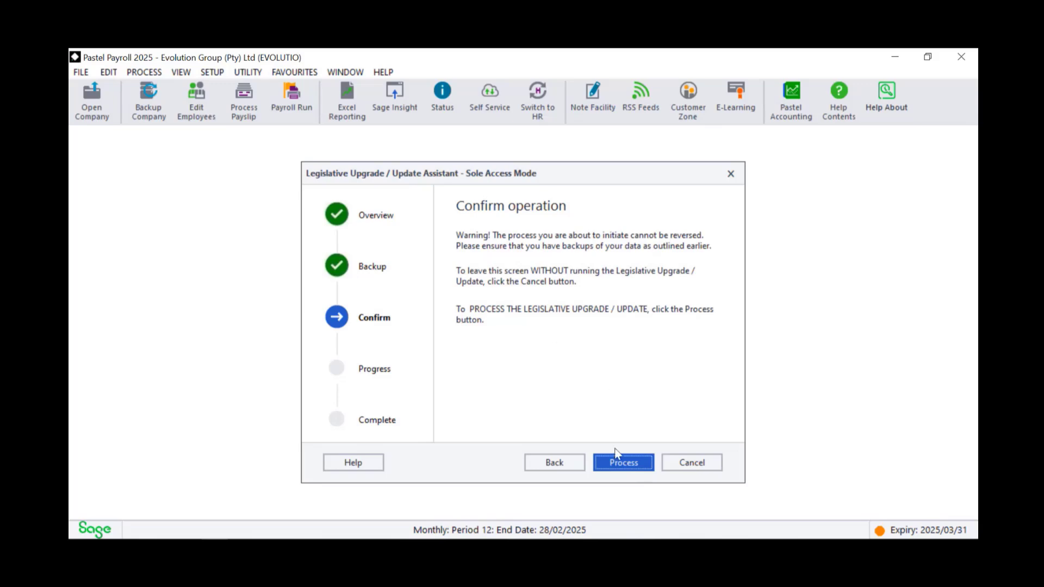
pyautogui.click(625, 463)
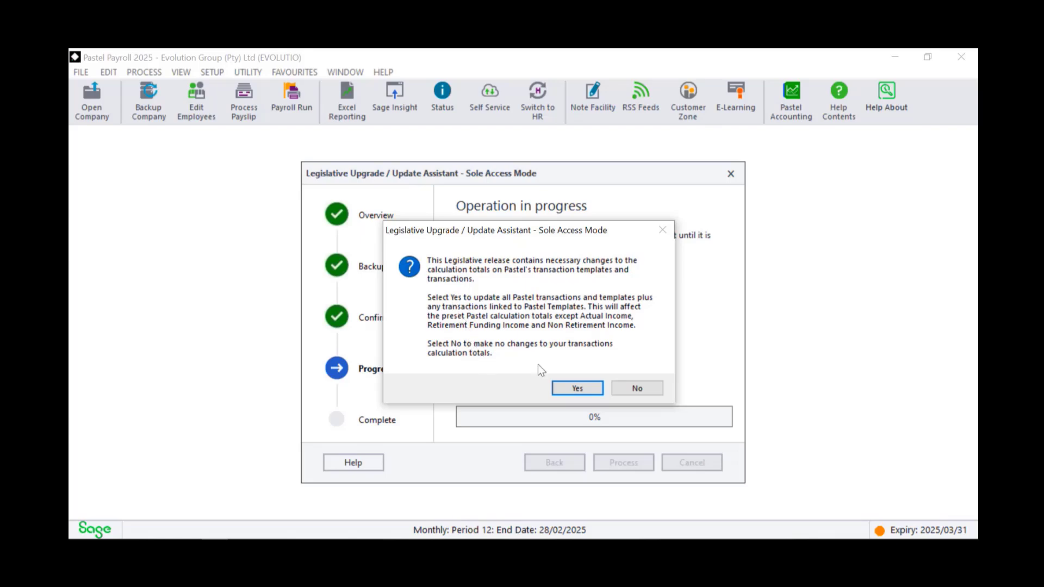
pyautogui.click(571, 389)
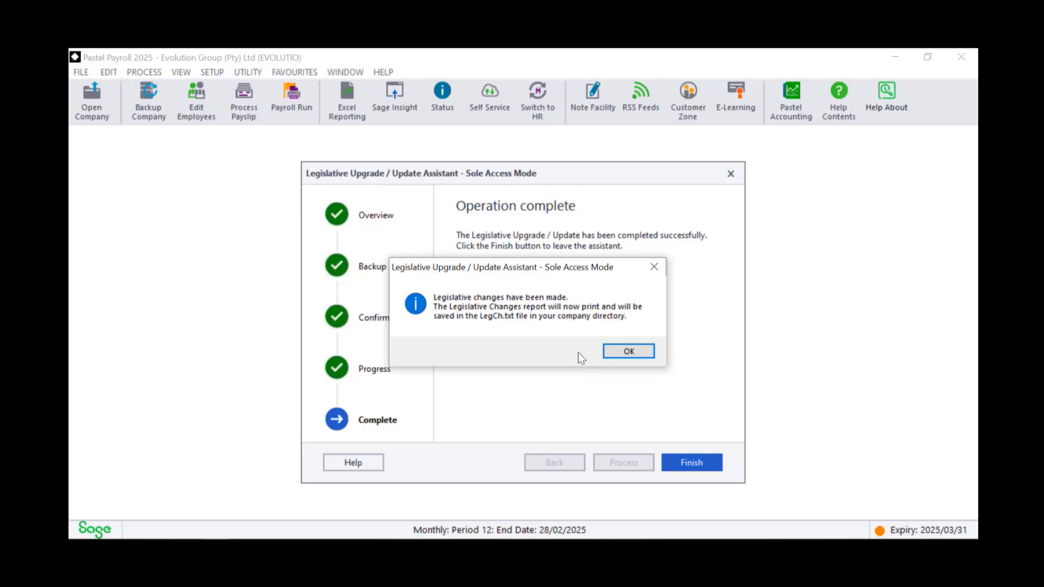
# Skip printing the Legislative Changes report and finish the Legislative Upgrade / Update Assistant.
pyautogui.click(621, 357)
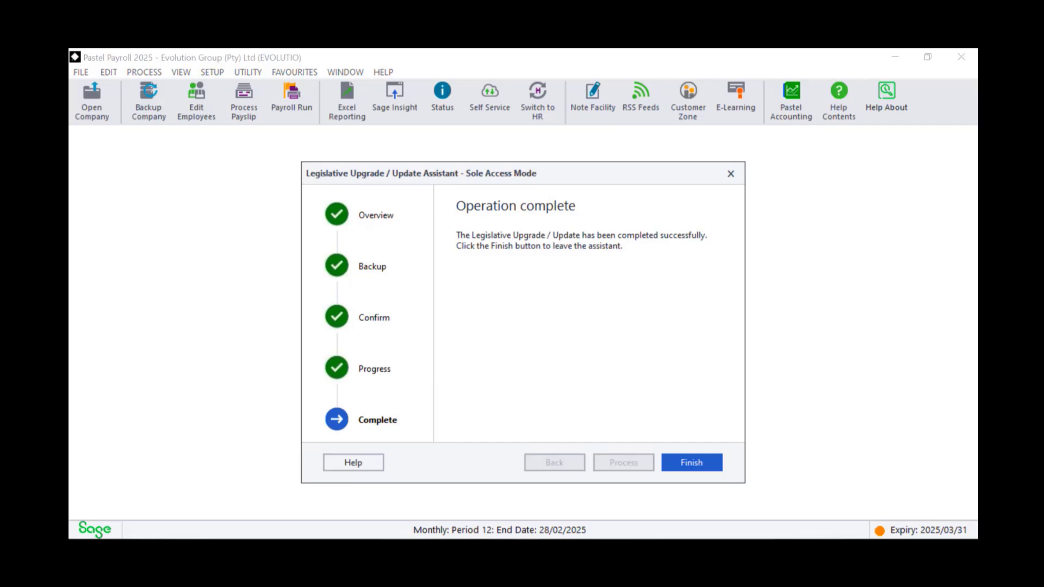
pyautogui.moveTo(804, 300); pyautogui.dragTo(502, 277)
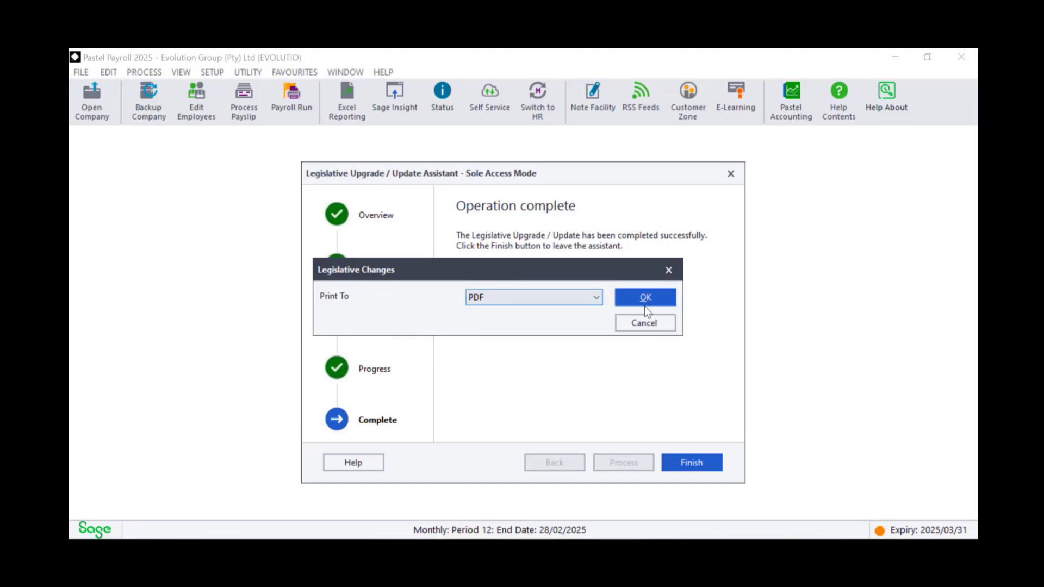
pyautogui.click(646, 326)
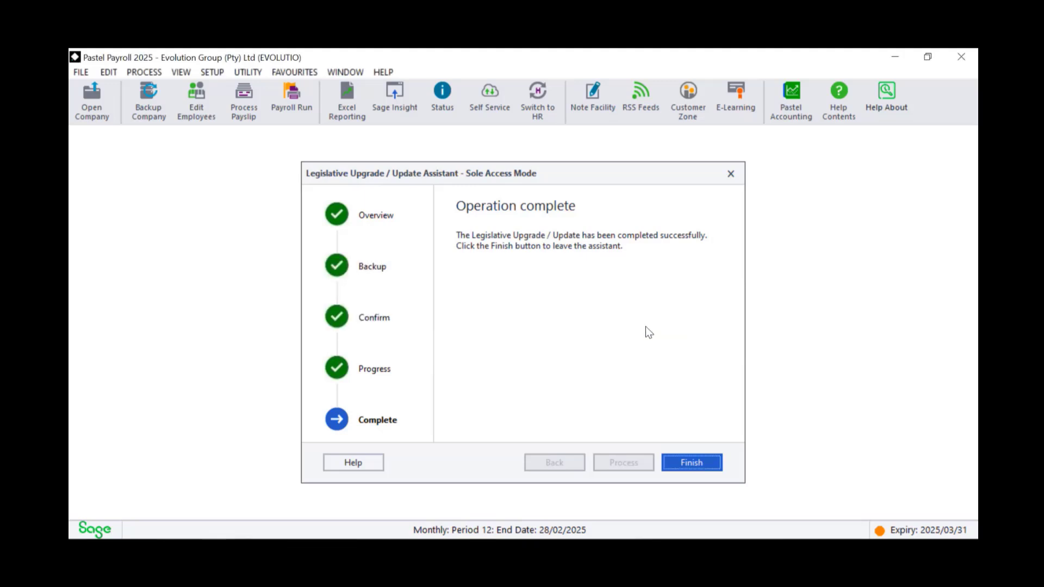
pyautogui.click(699, 463)
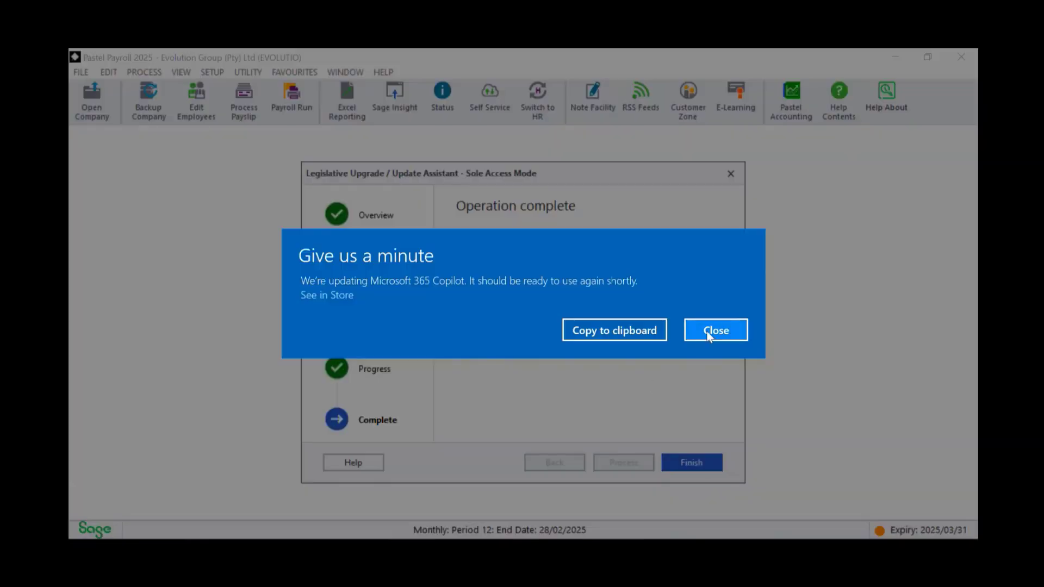
pyautogui.click(706, 334)
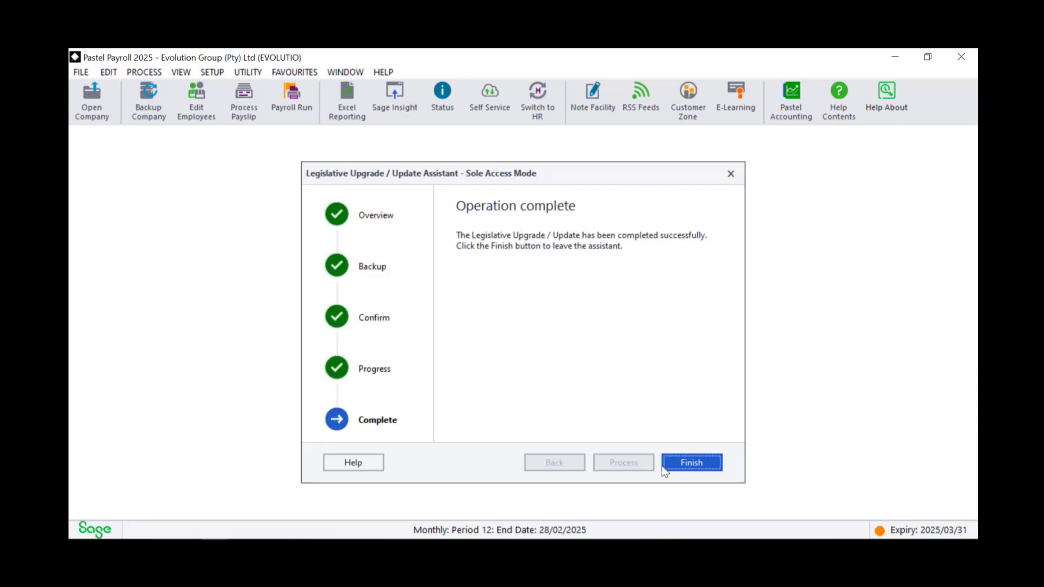
pyautogui.click(681, 470)
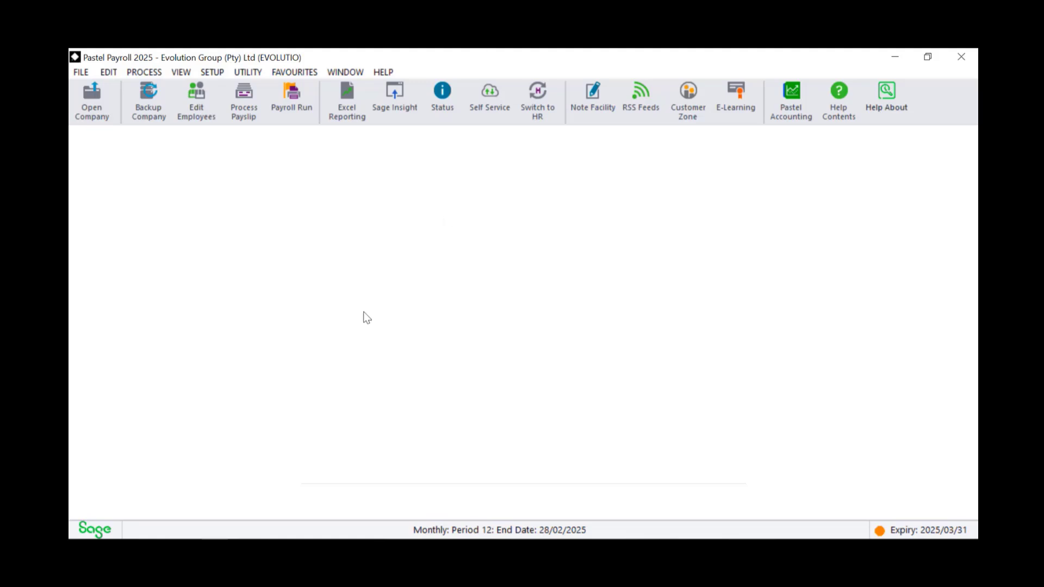
# Set up a payroll run that performs the final calculation without printing payslips, and filter the employees to include.
pyautogui.click(288, 113)
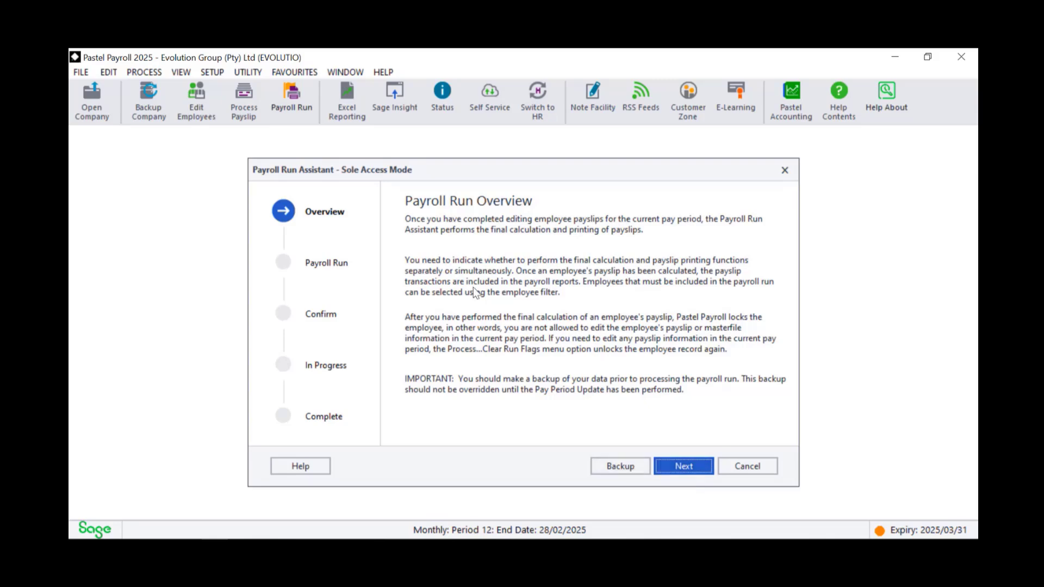
pyautogui.click(684, 467)
pyautogui.click(414, 287)
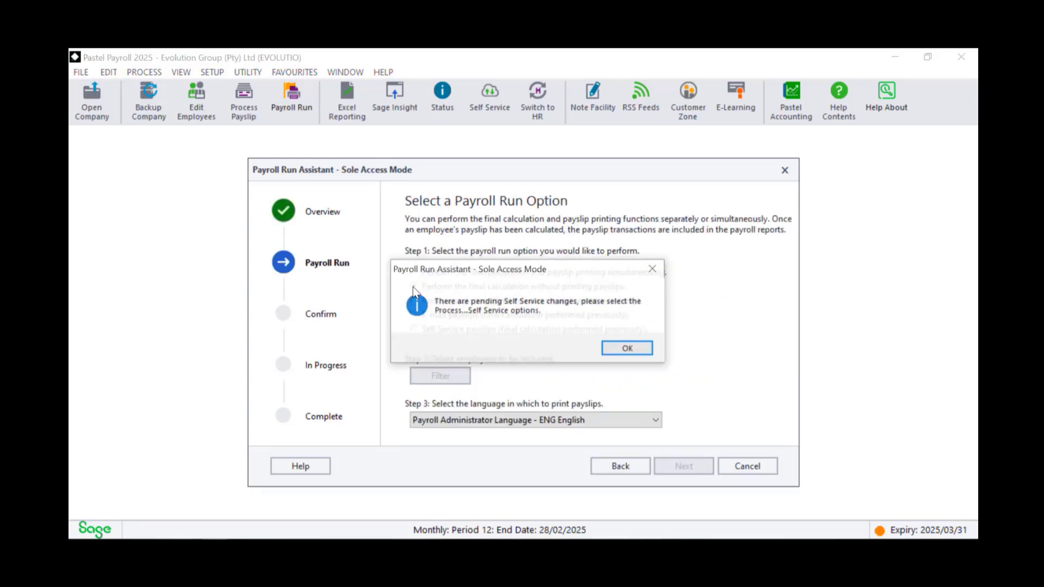
pyautogui.click(628, 348)
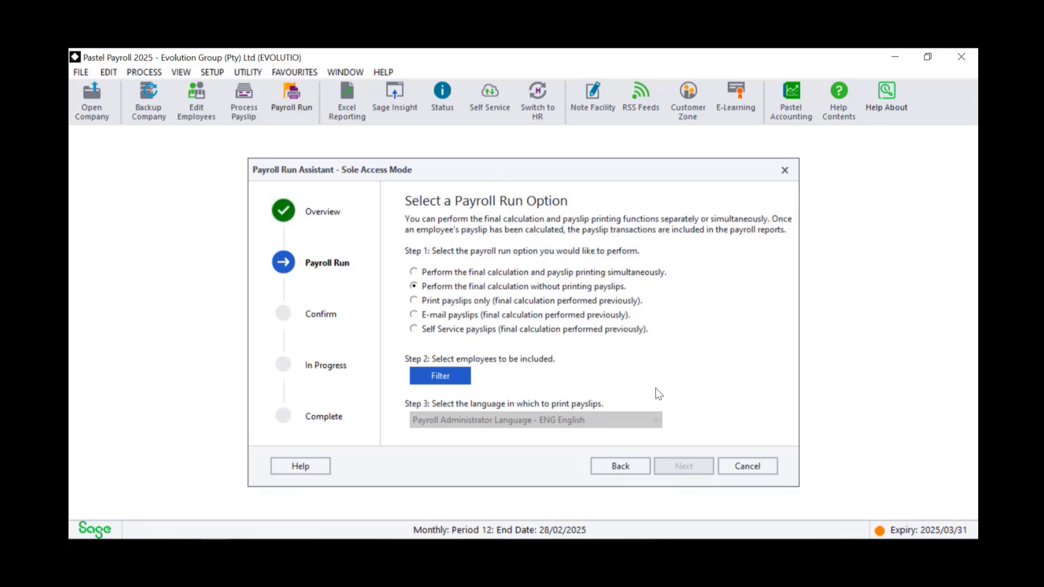
pyautogui.click(449, 377)
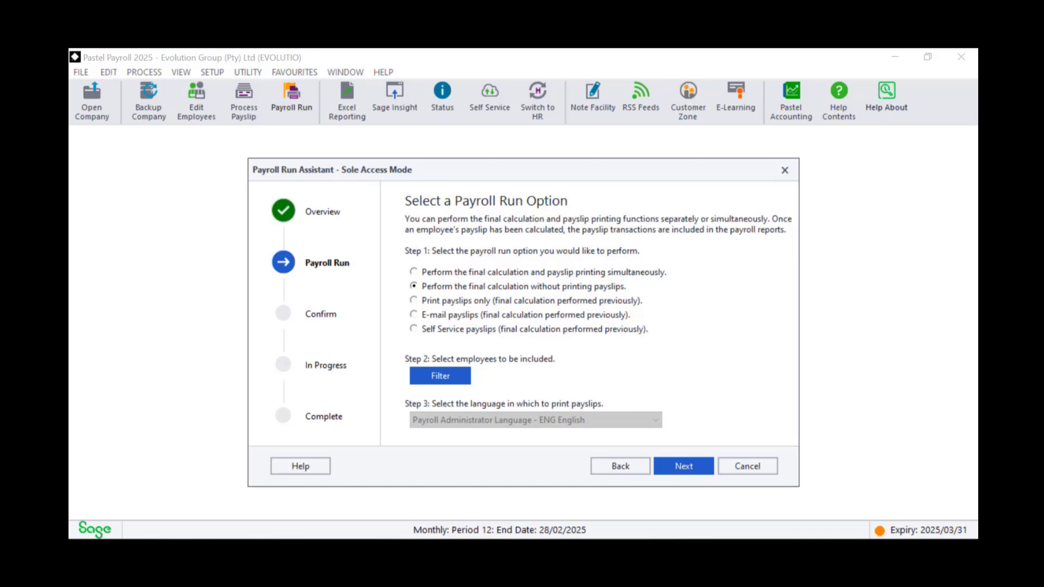
# Acknowledge the final payroll run notice, process the payroll run and finish the assistant.
pyautogui.moveTo(971, 359); pyautogui.dragTo(530, 271)
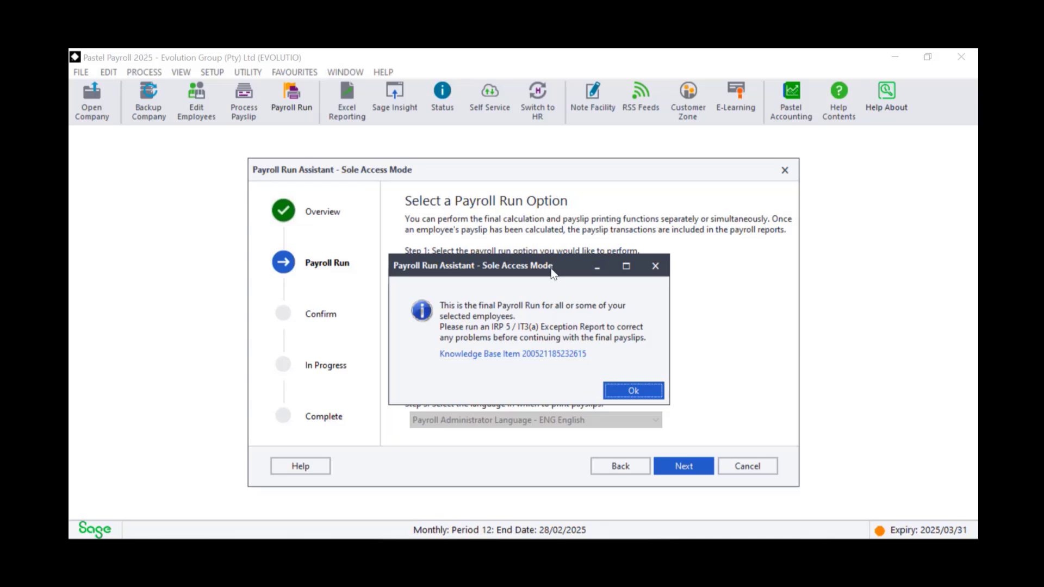
pyautogui.moveTo(553, 272); pyautogui.dragTo(562, 261)
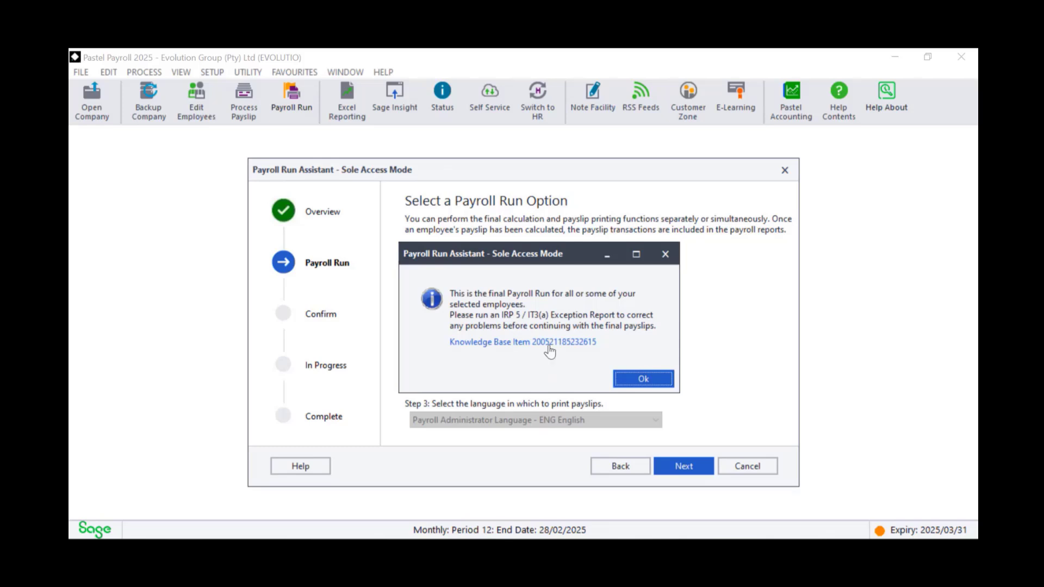
pyautogui.click(647, 383)
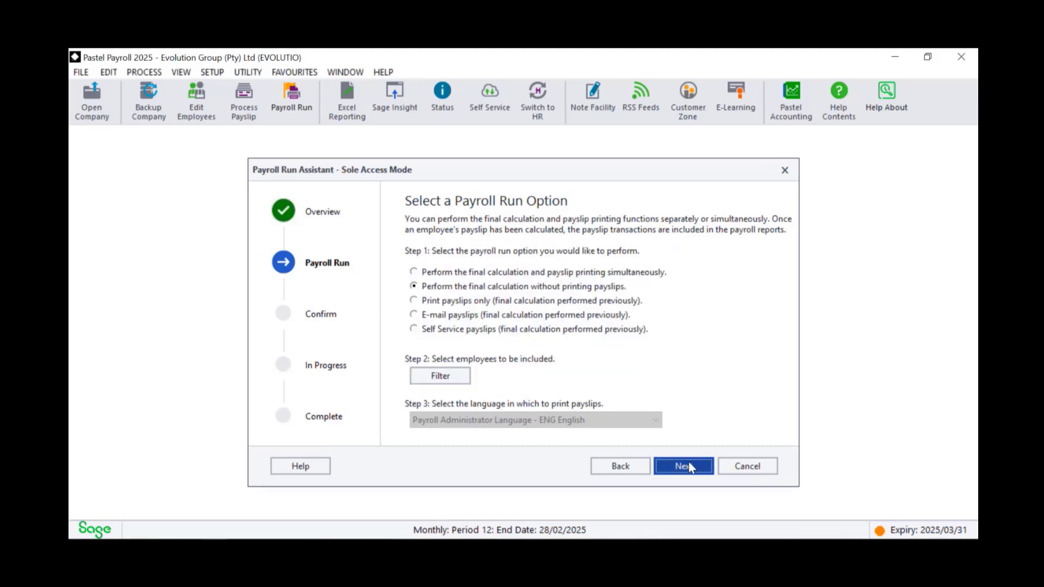
pyautogui.click(678, 473)
pyautogui.click(680, 473)
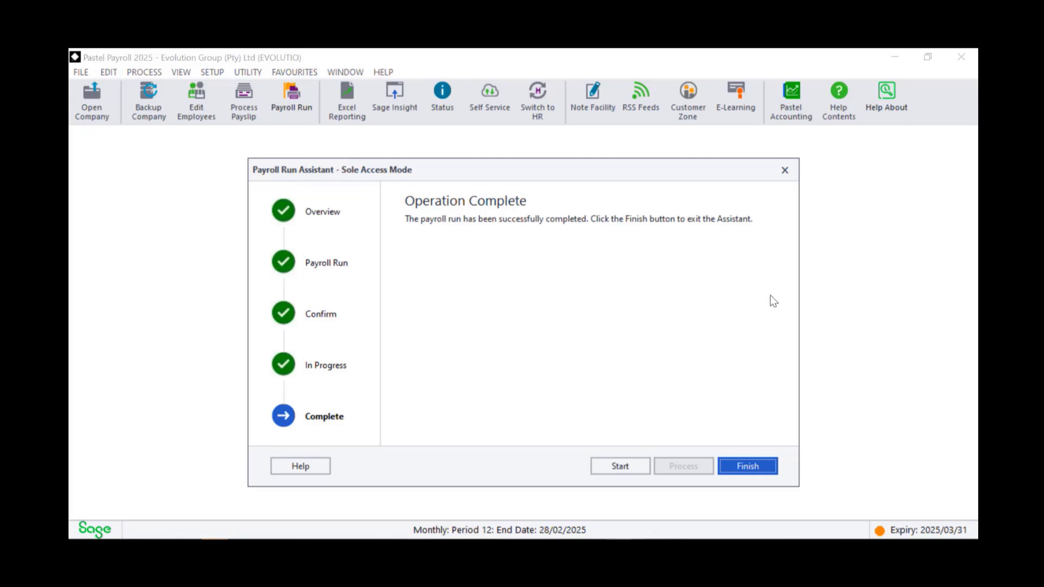
pyautogui.click(749, 467)
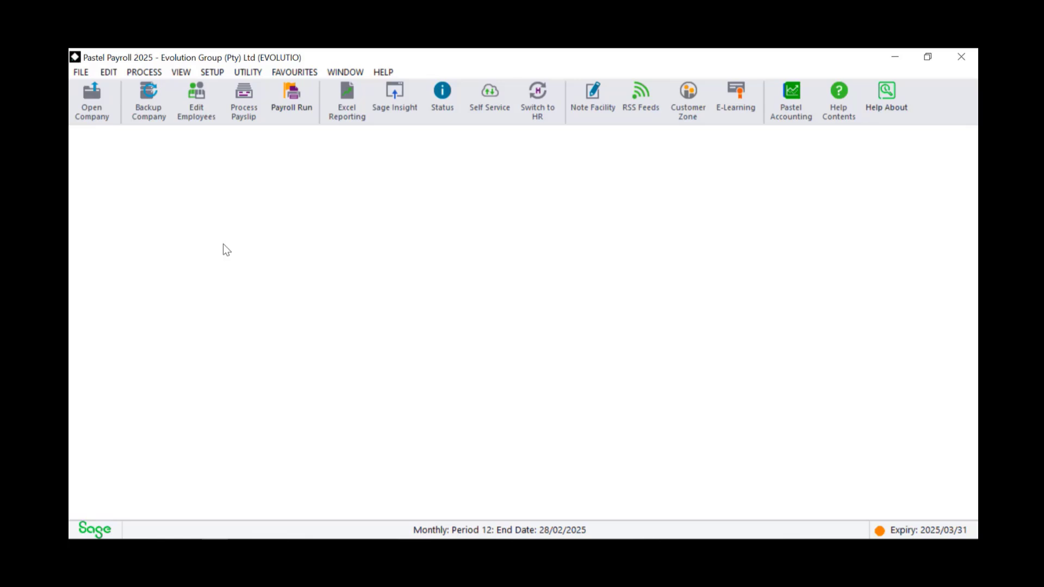
pyautogui.click(385, 73)
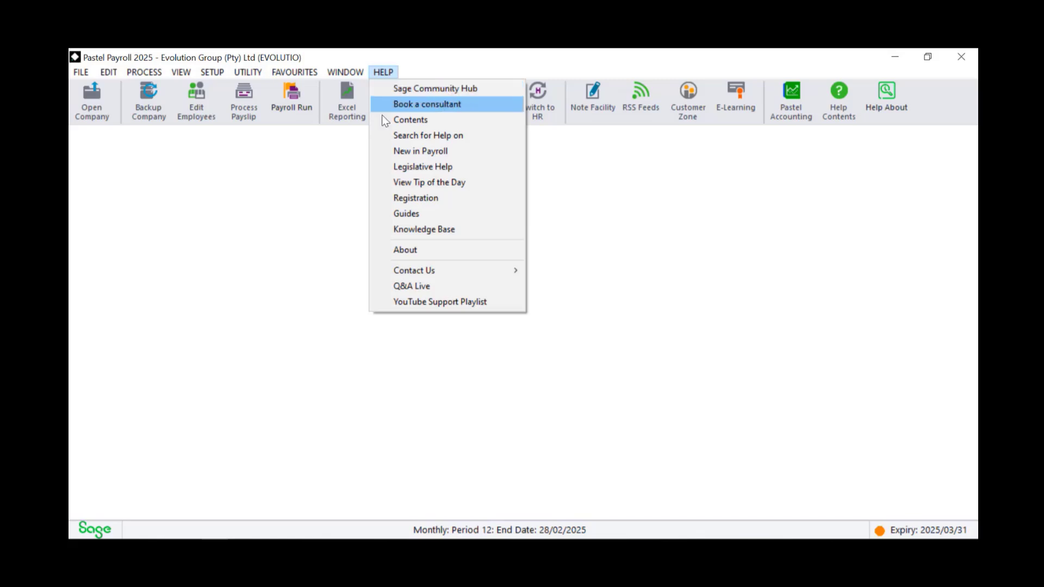
pyautogui.click(254, 177)
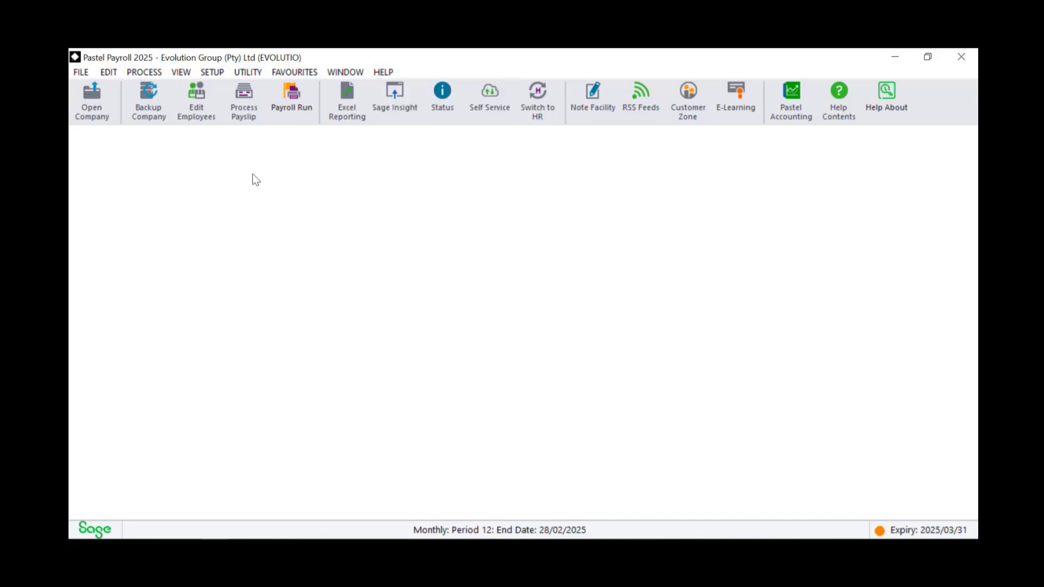
# Produce the IRP 5 / IT3(a) Exception Report to the screen with print status Both, excluding income tax numbers.
pyautogui.click(181, 72)
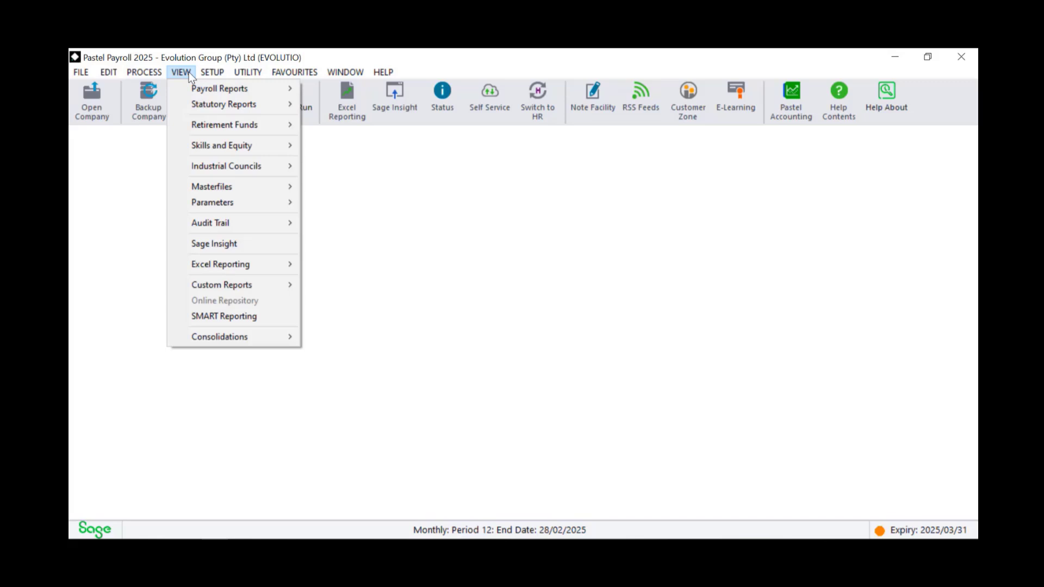
pyautogui.moveTo(221, 106)
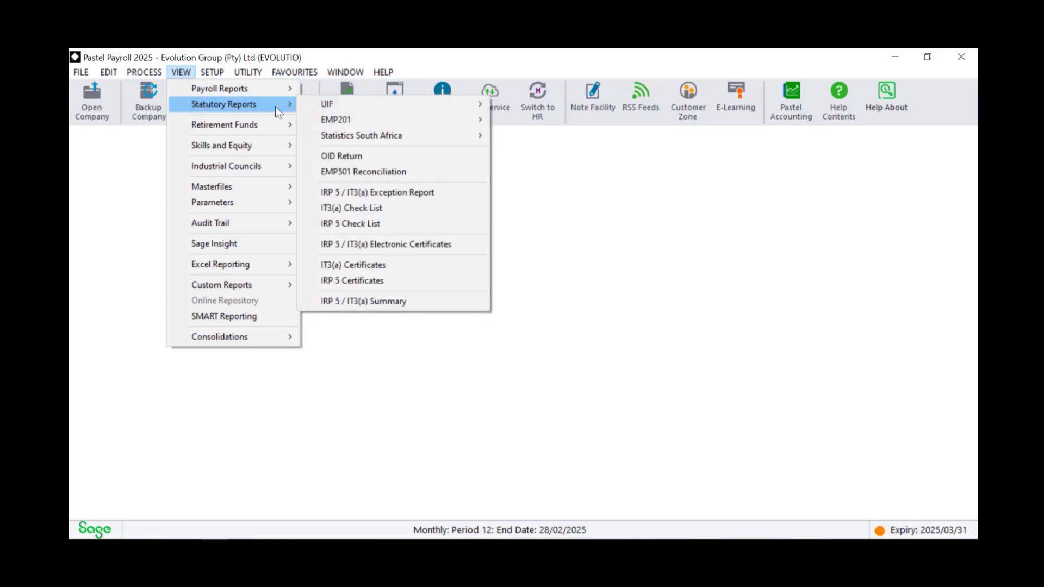
pyautogui.click(439, 195)
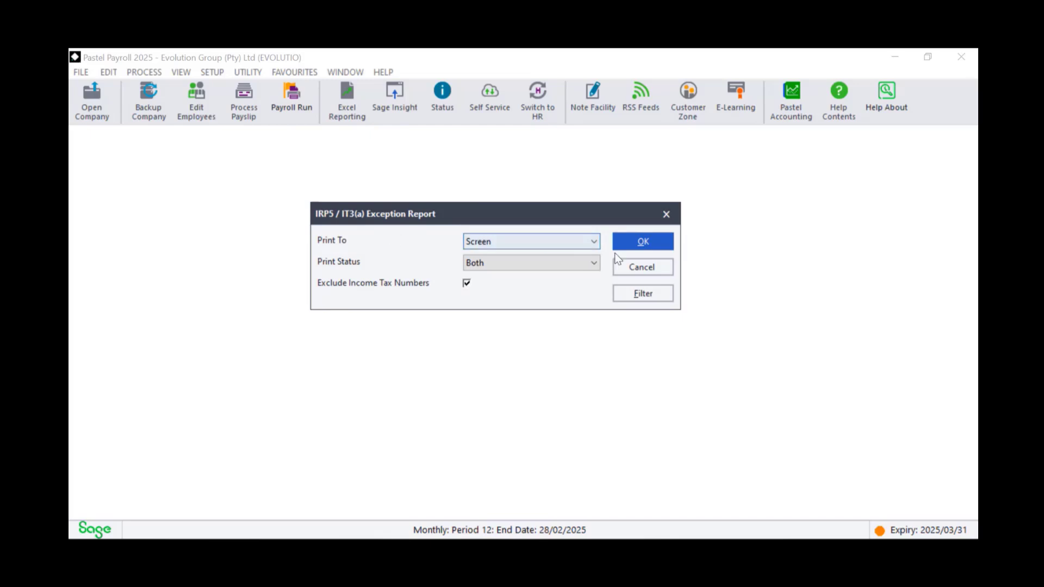
pyautogui.click(594, 243)
pyautogui.click(592, 241)
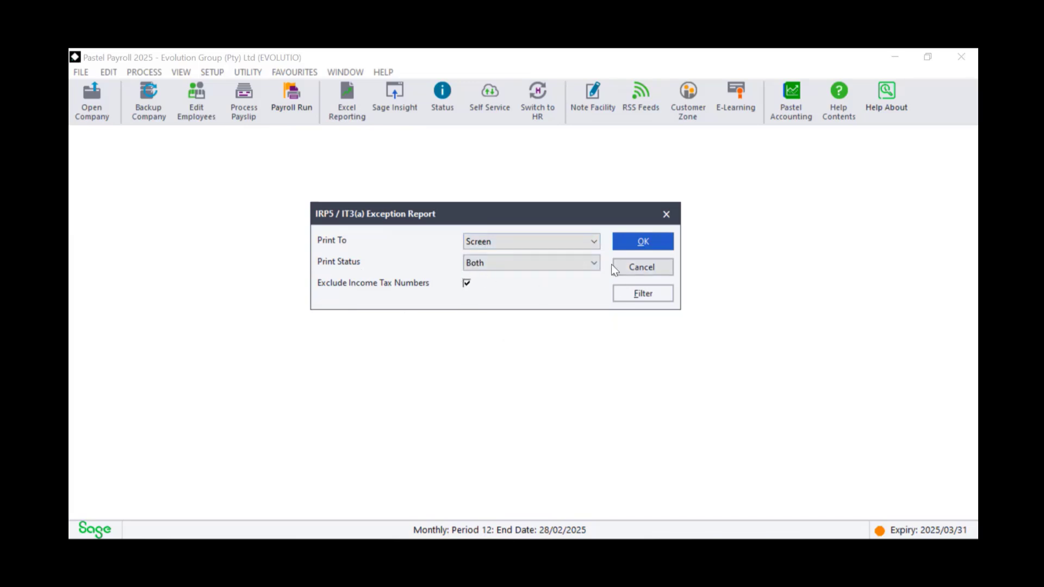
pyautogui.click(594, 264)
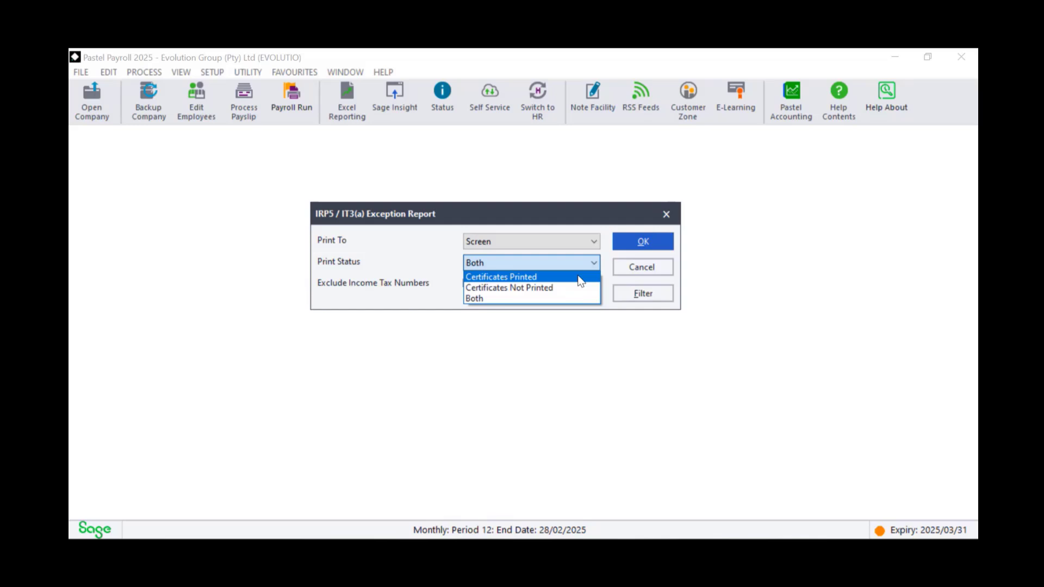
pyautogui.click(556, 299)
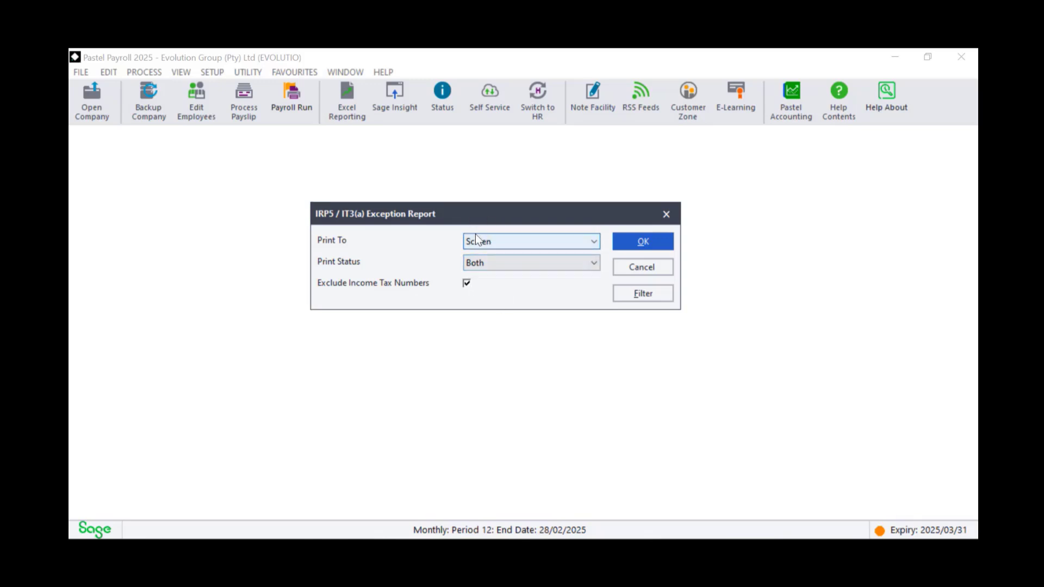
pyautogui.click(641, 241)
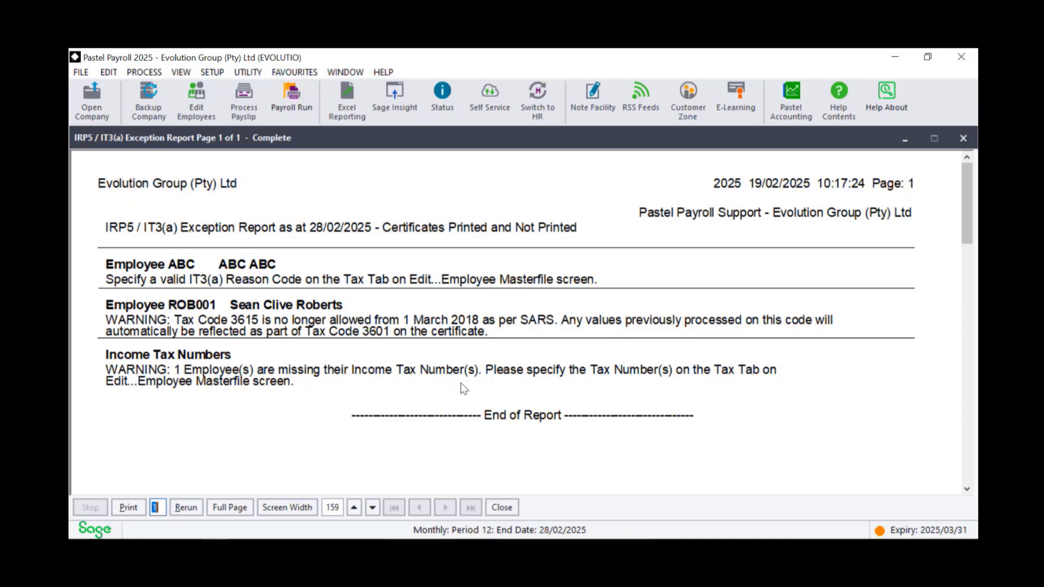
# Close the exception report, agree to specify the missing IT3(a) reason codes, and assign employee ABC the code 2 Income < threshold.
pyautogui.click(962, 139)
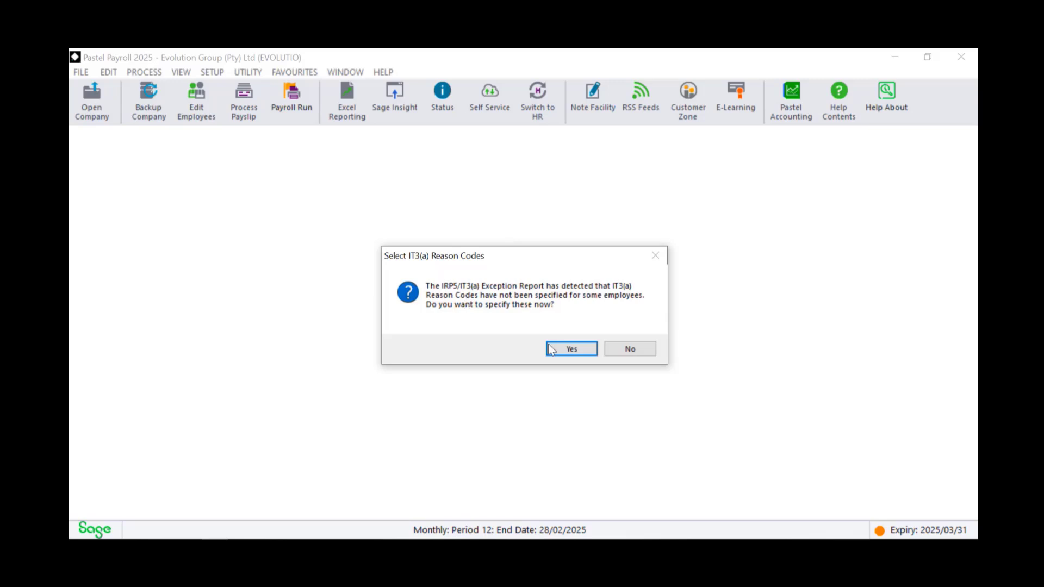
pyautogui.click(569, 357)
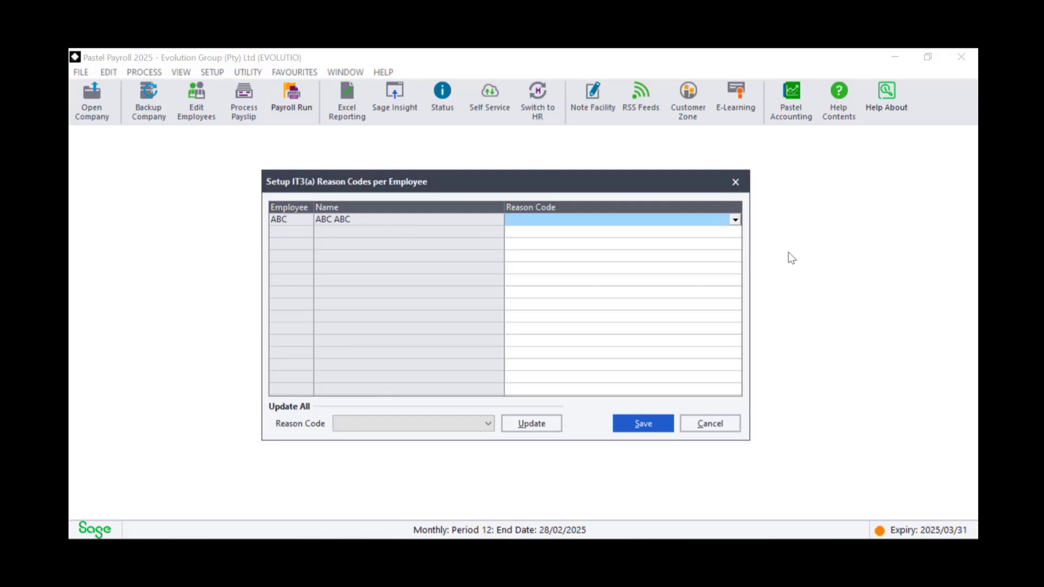
pyautogui.click(736, 219)
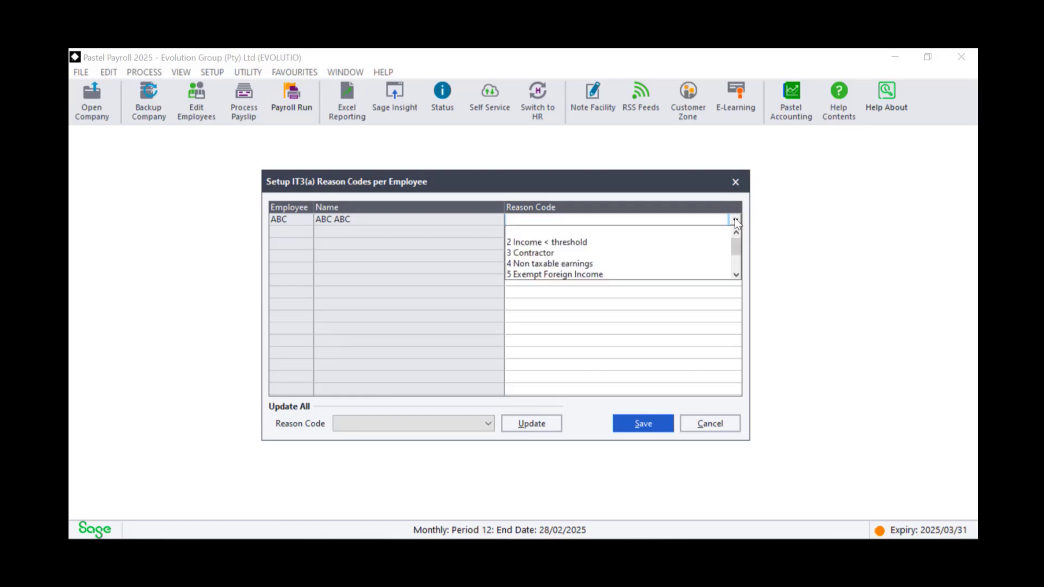
pyautogui.moveTo(738, 243); pyautogui.dragTo(738, 250)
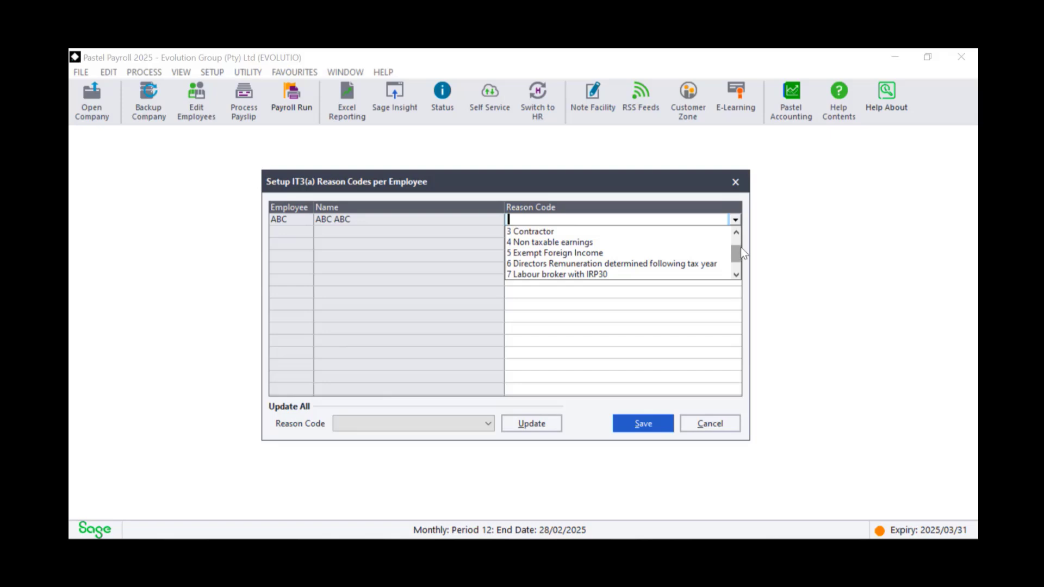
pyautogui.moveTo(737, 260); pyautogui.dragTo(737, 265)
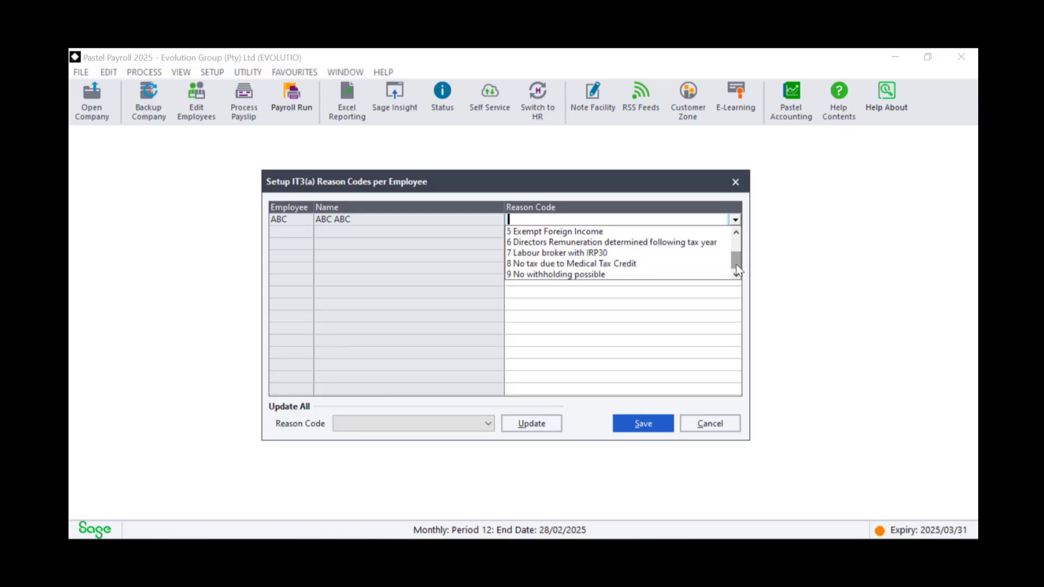
pyautogui.scroll(2, 734, 241)
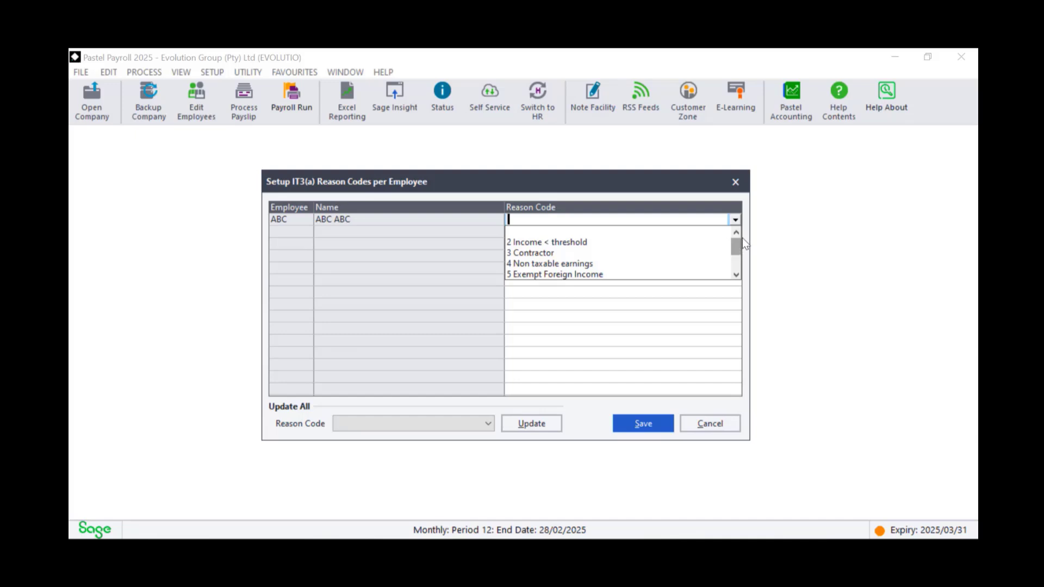
pyautogui.click(538, 245)
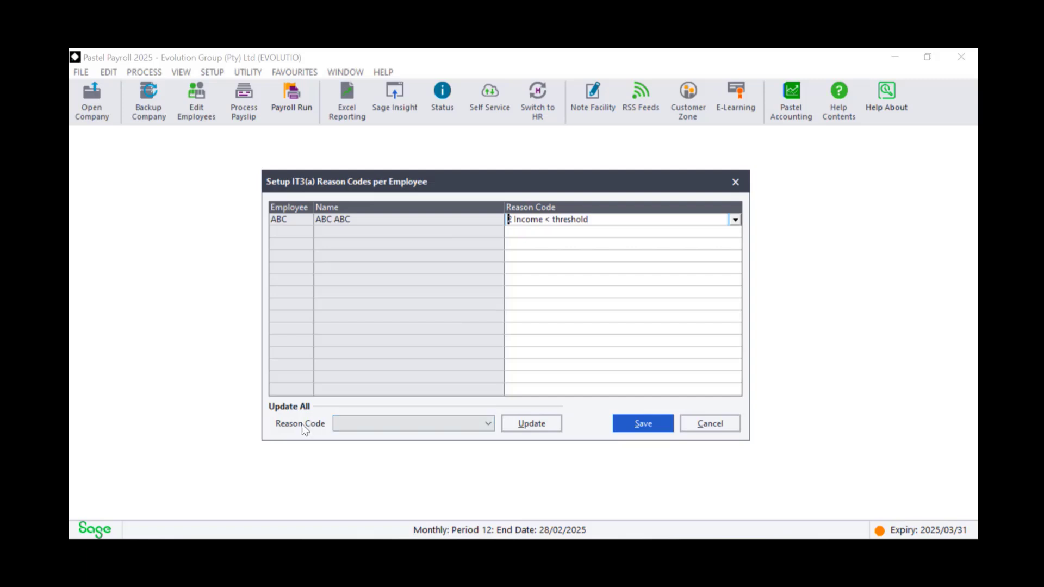
# Apply reason code 2 Income<threshold to all listed employees at once and save the IT3(a) reason codes.
pyautogui.click(488, 422)
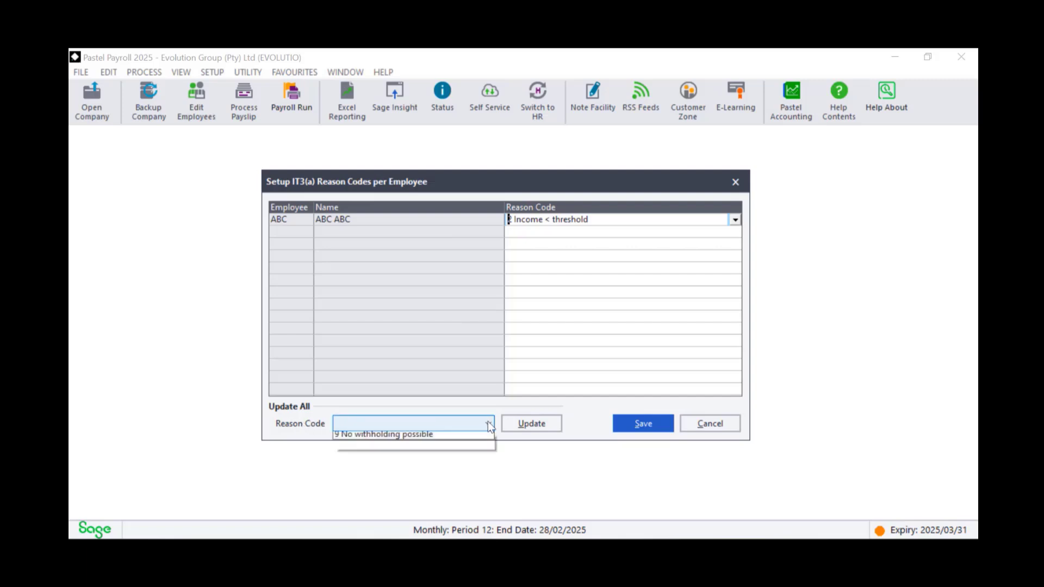
pyautogui.click(424, 447)
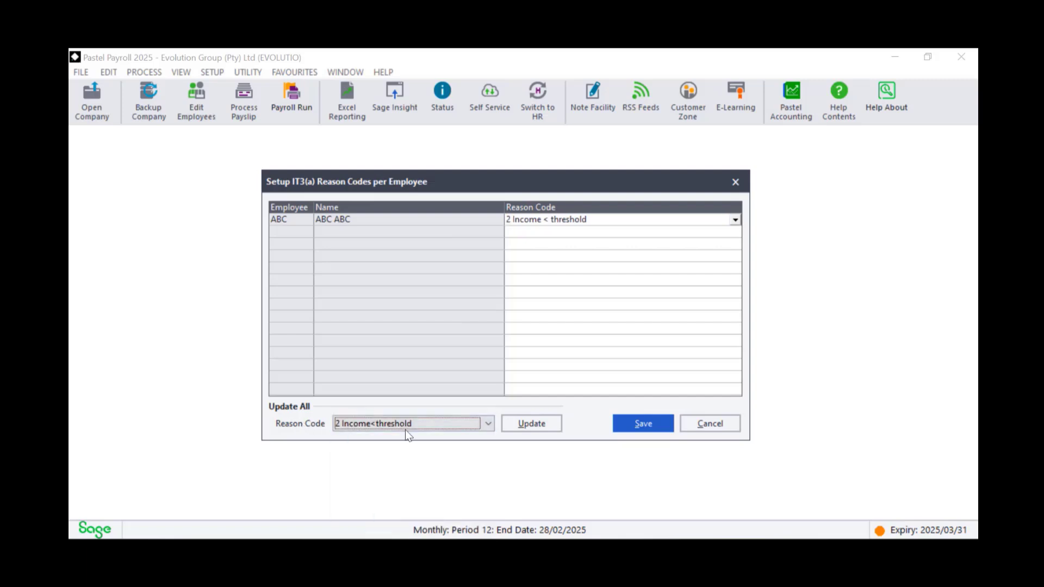
pyautogui.click(531, 424)
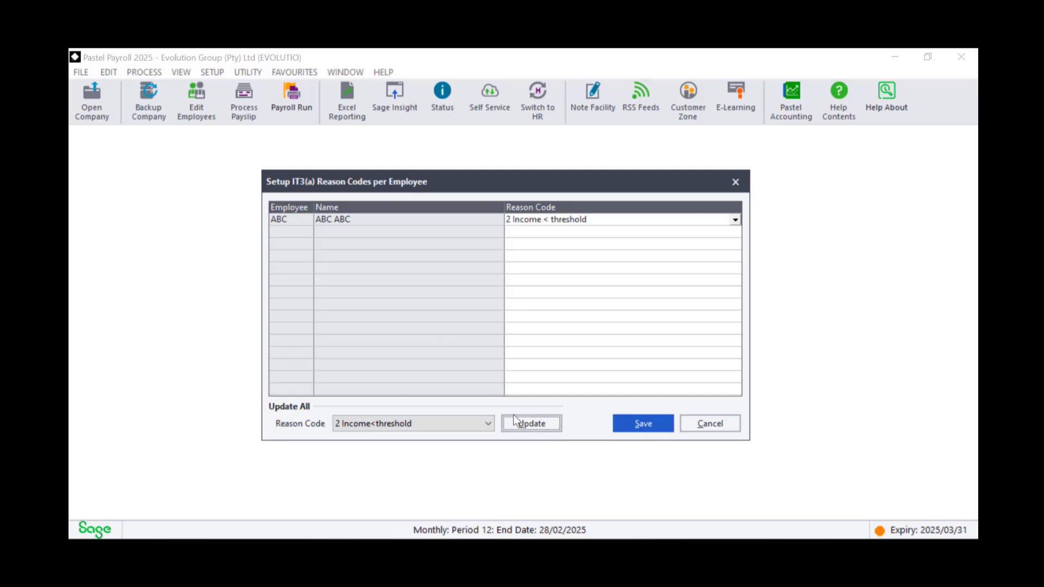
pyautogui.click(640, 425)
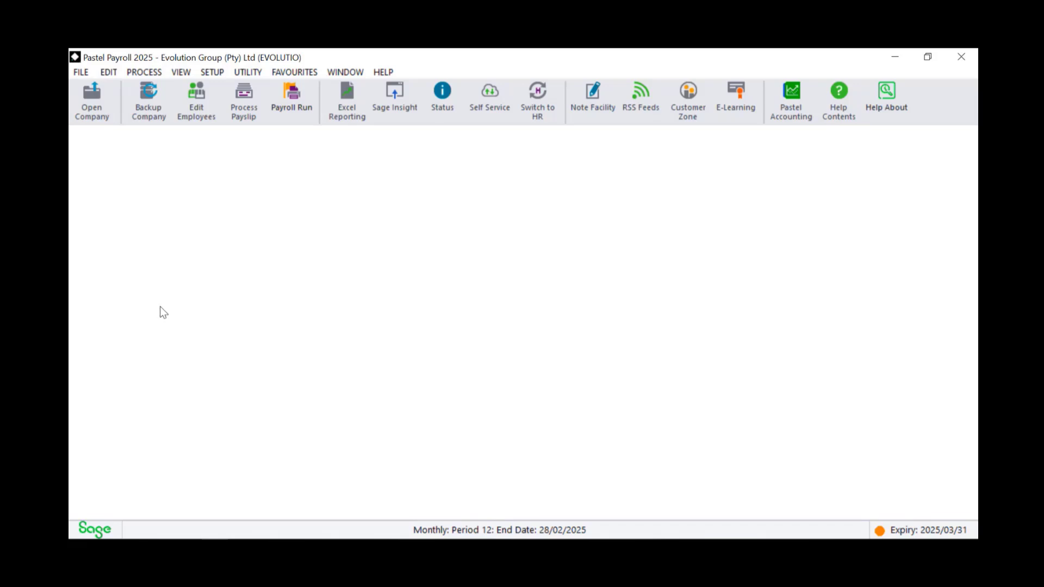
# Run the IRP 5 / IT3(a) Exception Report to the screen again with print status Both, check the remaining exceptions and close it.
pyautogui.click(181, 72)
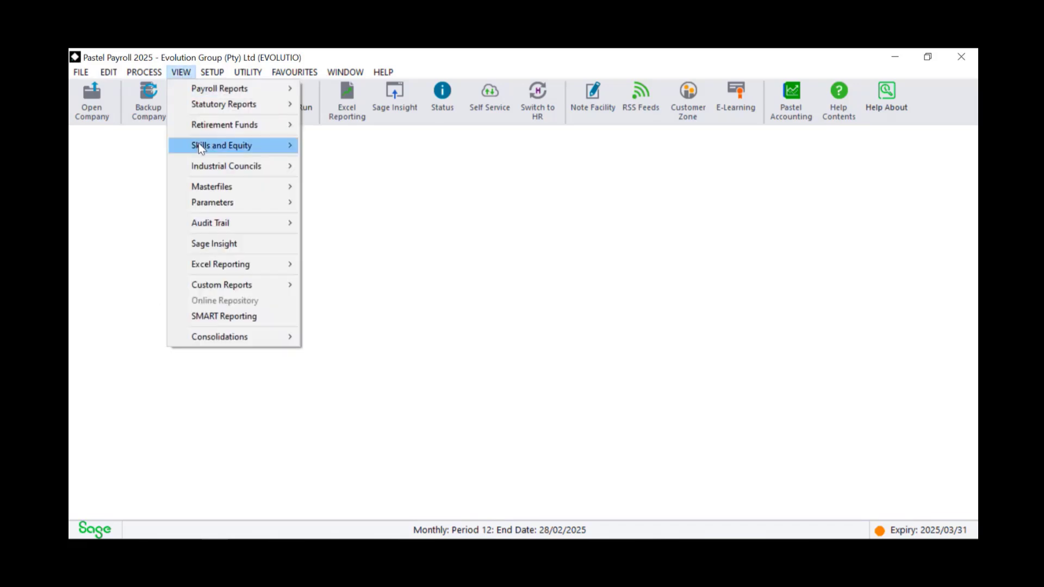
pyautogui.moveTo(207, 103)
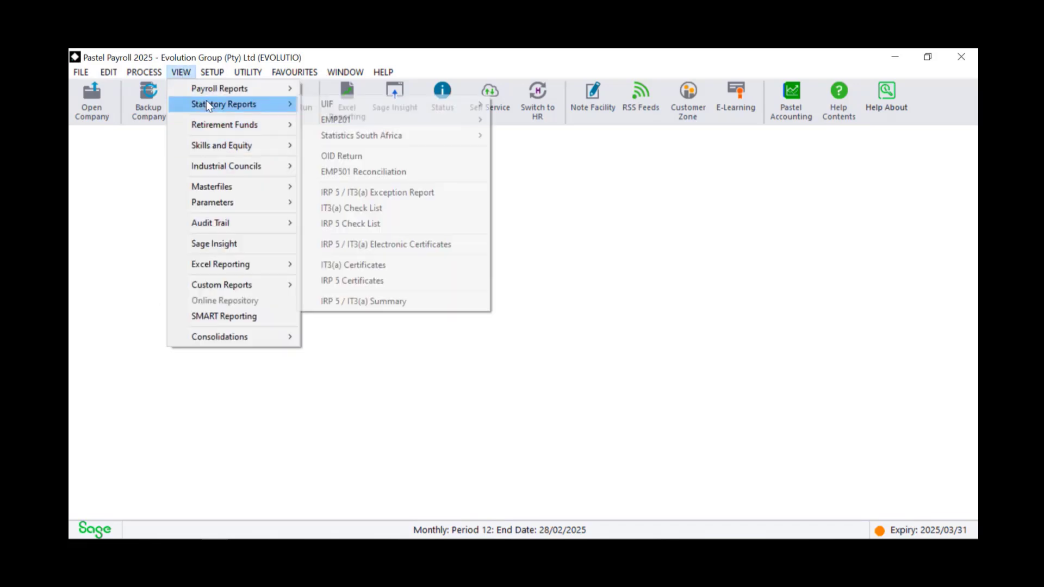
pyautogui.click(383, 198)
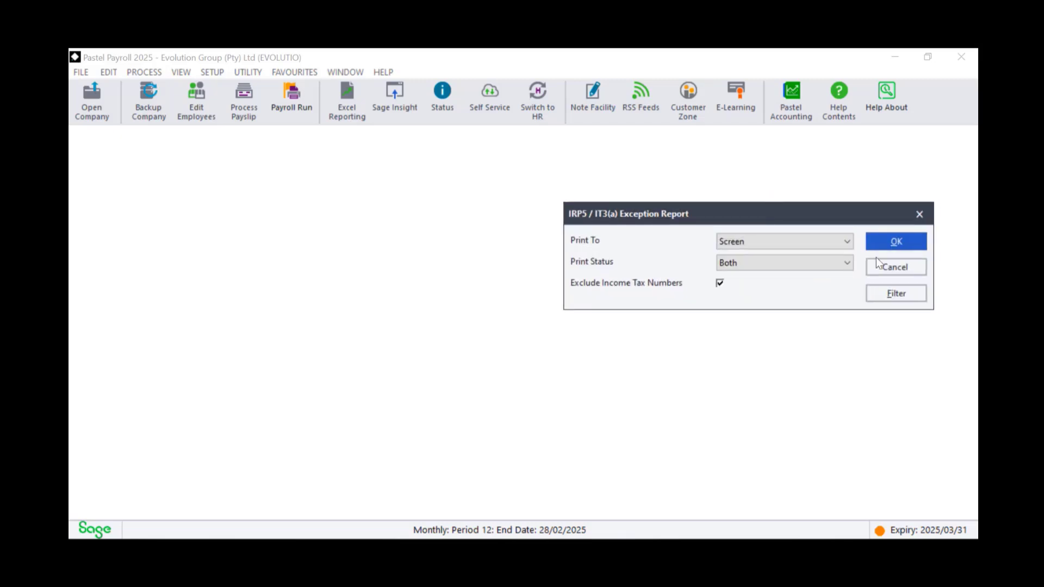
pyautogui.click(878, 260)
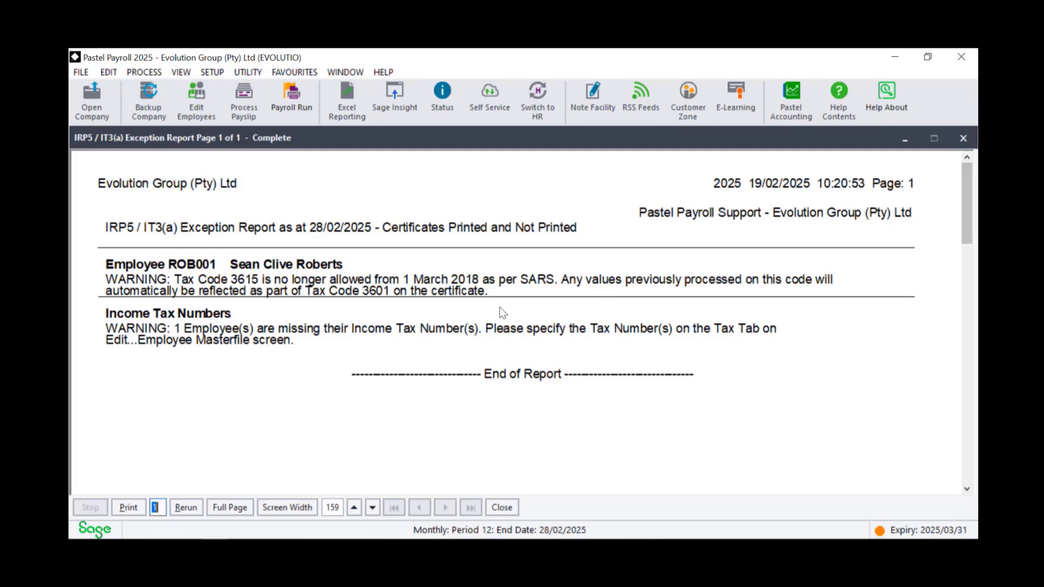
pyautogui.click(501, 507)
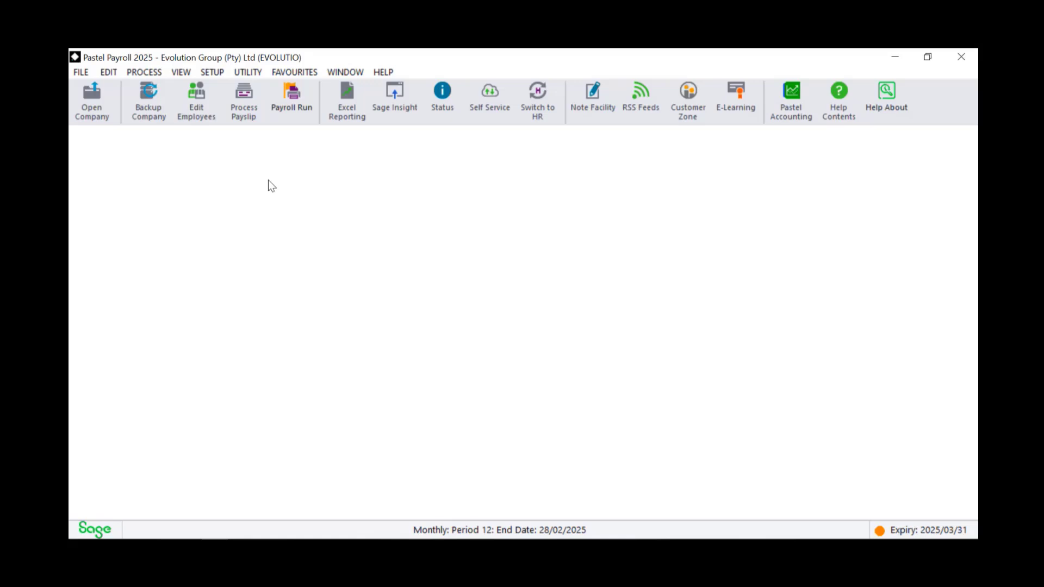
# Produce the EMP201 Detail report to the screen for the current month with calculations shown.
pyautogui.click(181, 71)
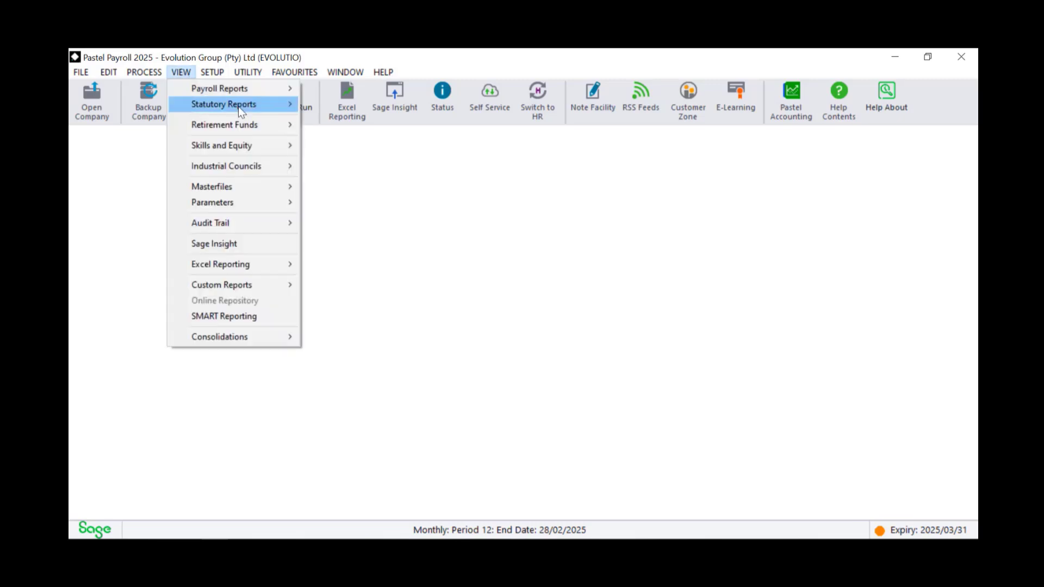
pyautogui.moveTo(303, 106)
pyautogui.moveTo(483, 125)
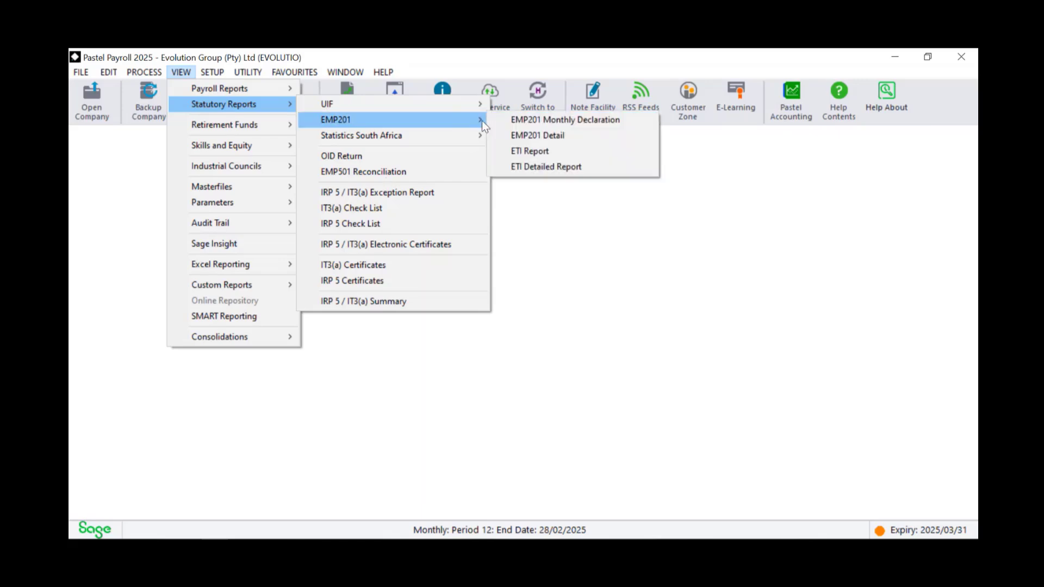
pyautogui.click(542, 136)
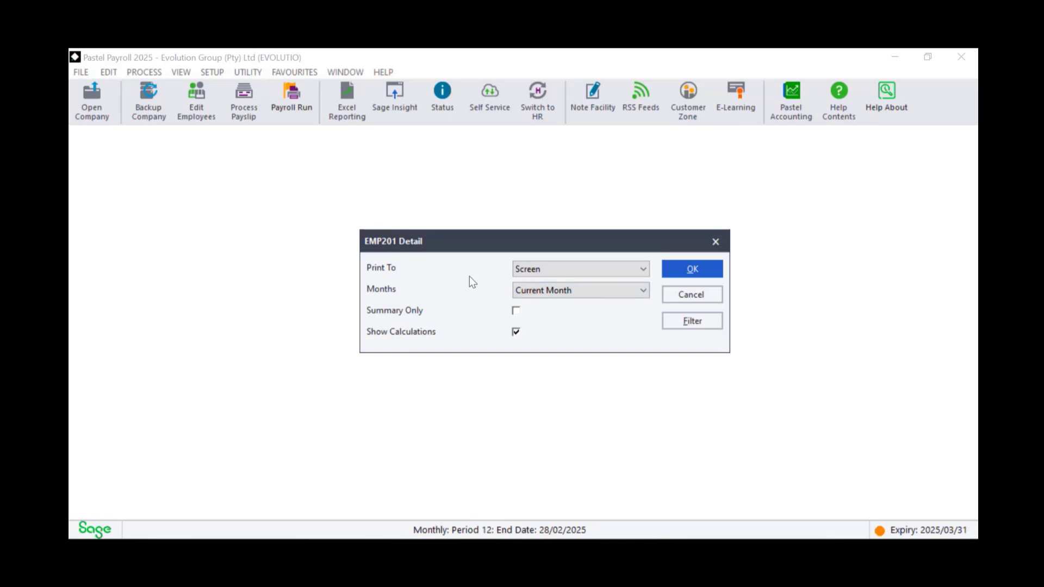
pyautogui.click(701, 270)
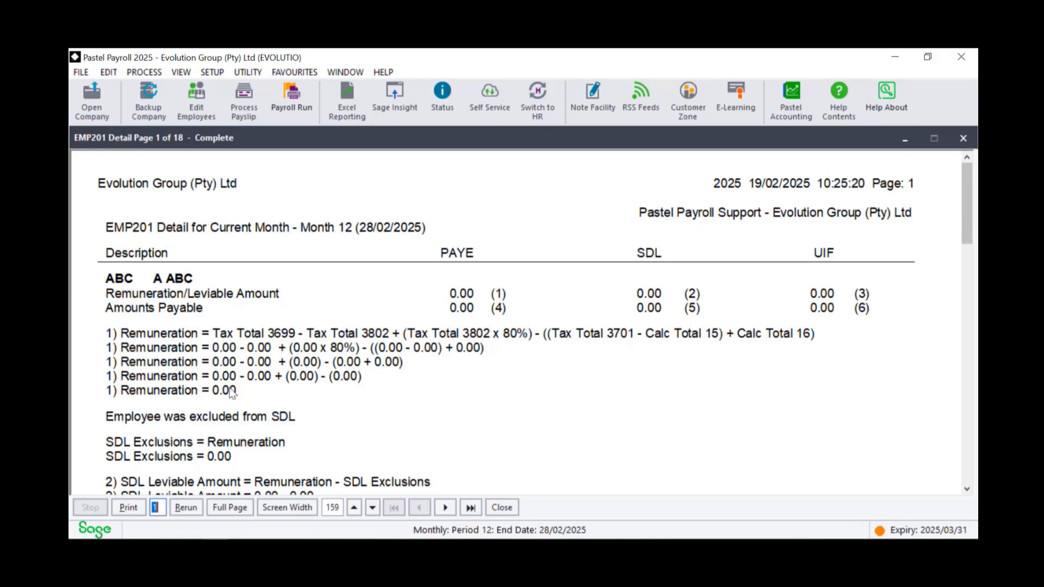
# Examine the remuneration, SDL, UIF and employee tax calculations for the first employees in the EMP201 Detail report.
pyautogui.scroll(-3, 232, 393)
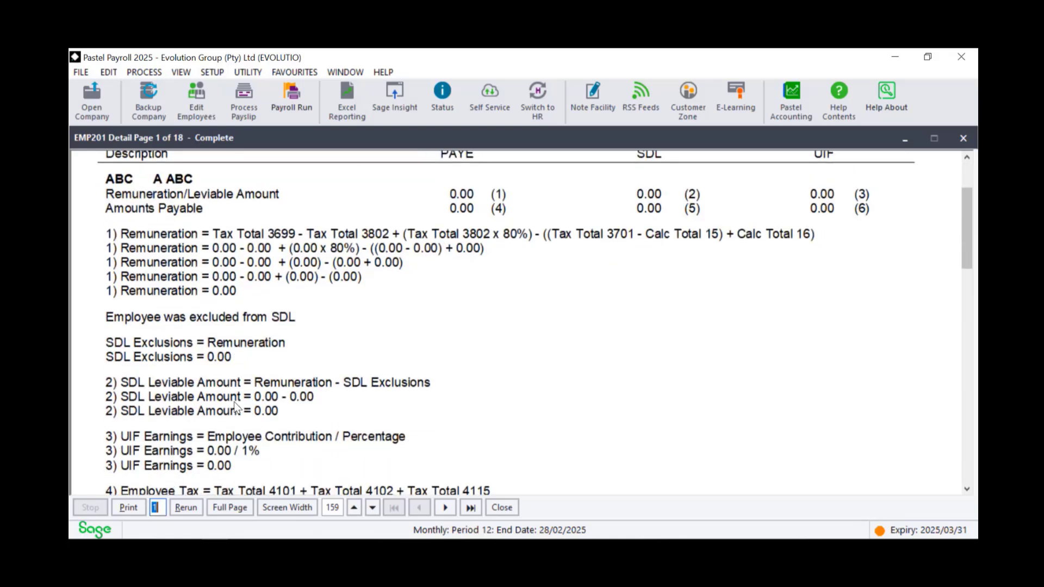
pyautogui.scroll(-2, 234, 402)
pyautogui.scroll(2, 234, 398)
pyautogui.scroll(1, 231, 394)
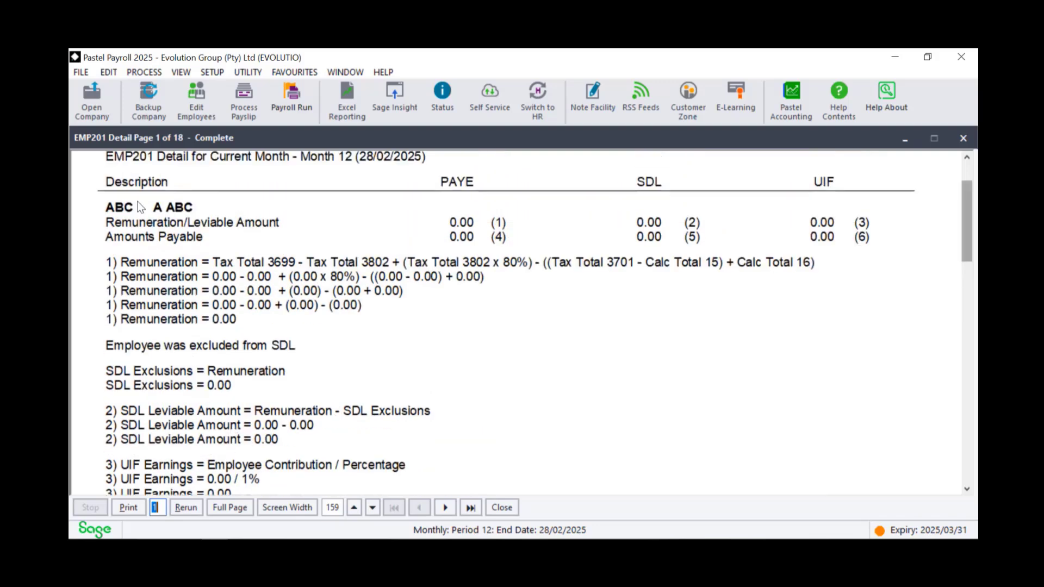
pyautogui.scroll(-2, 263, 239)
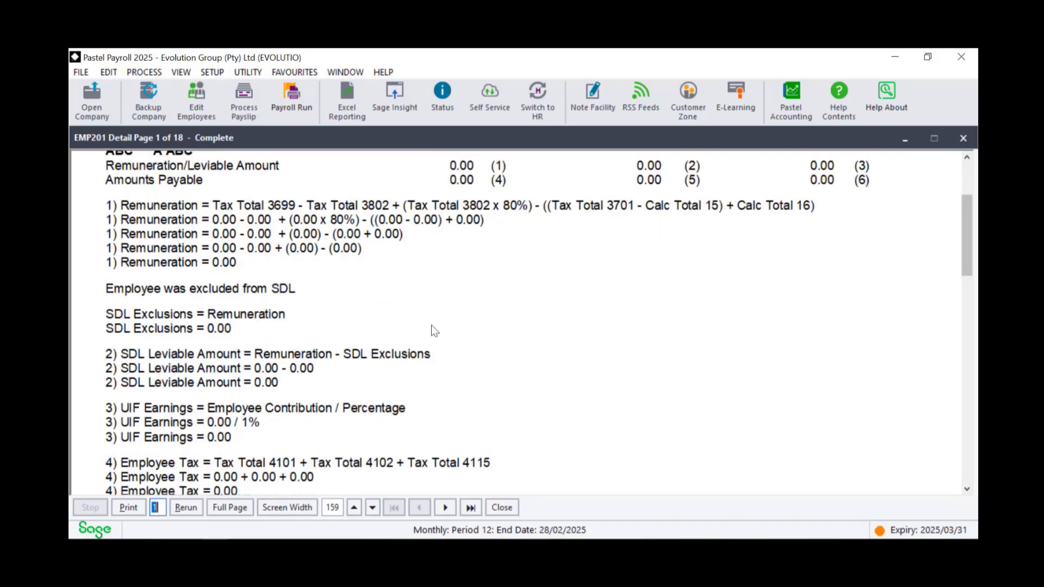
pyautogui.scroll(-11, 431, 325)
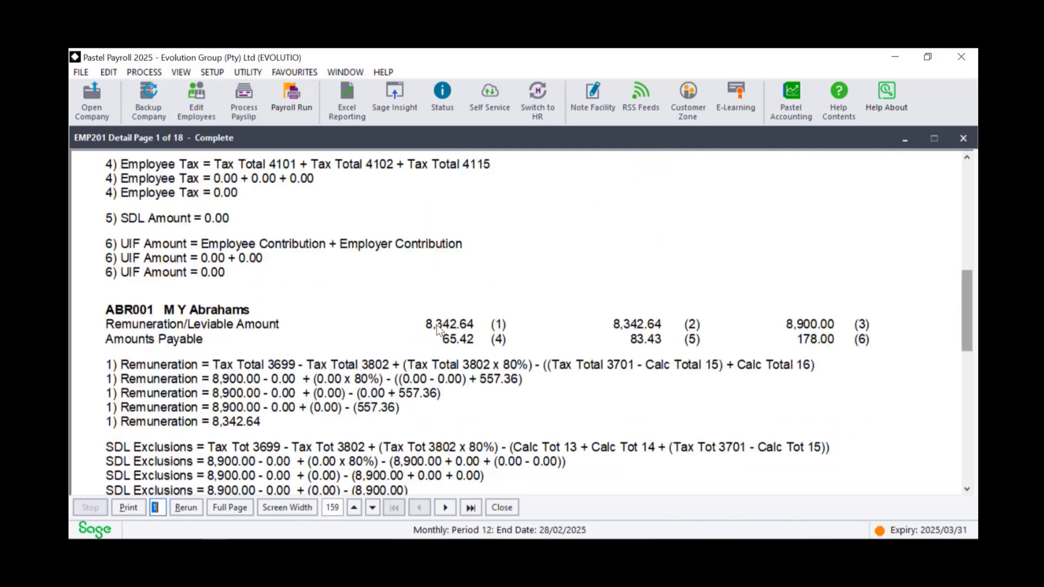
pyautogui.scroll(-3, 380, 329)
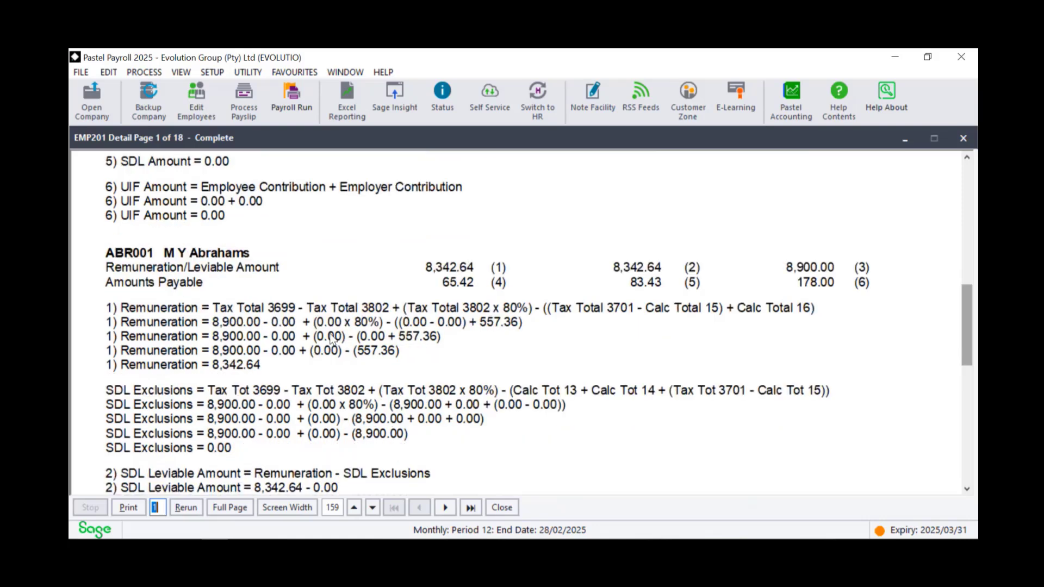
pyautogui.scroll(-2, 331, 335)
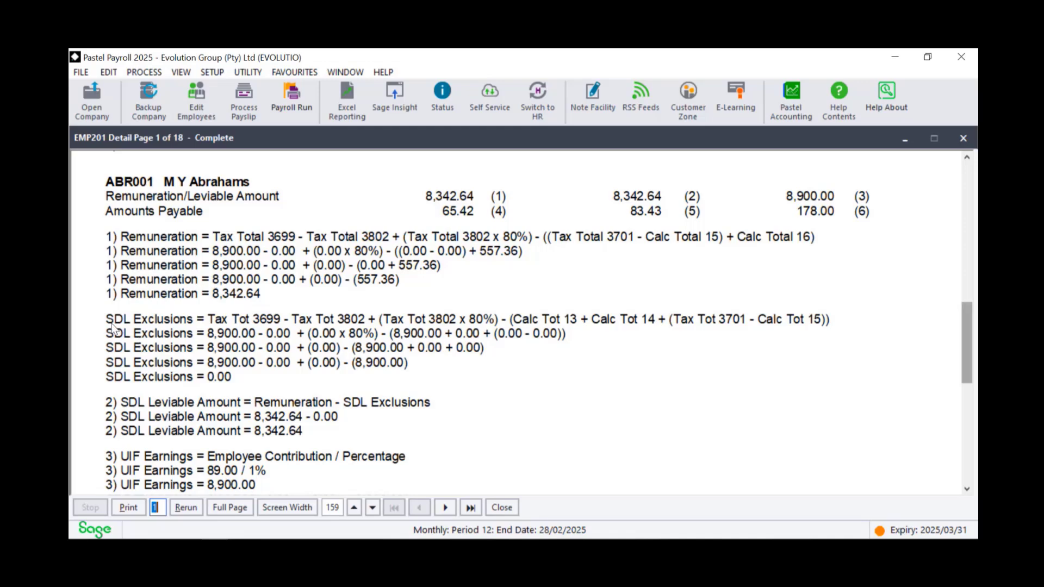
pyautogui.scroll(-2, 320, 422)
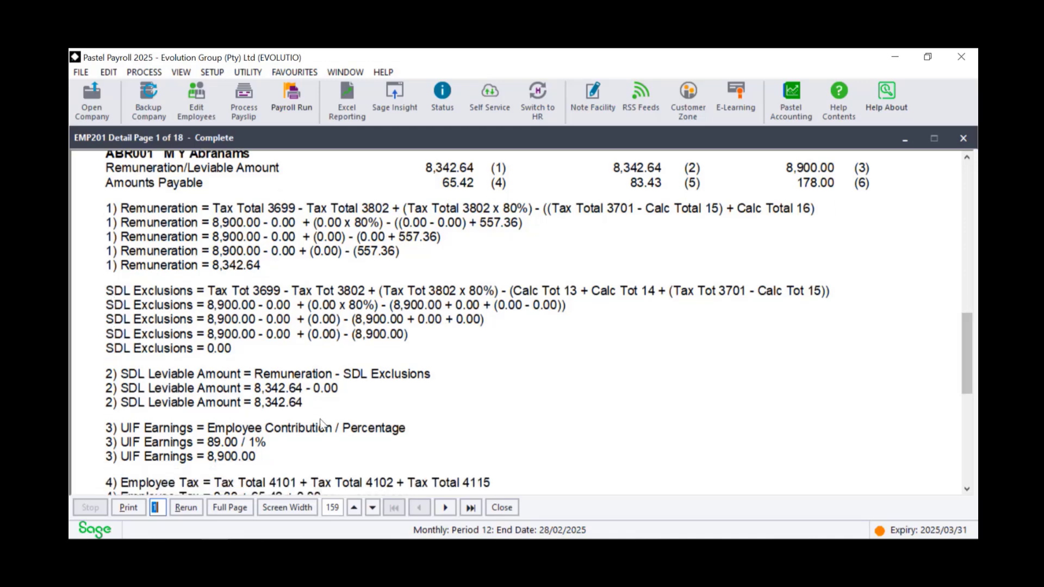
pyautogui.scroll(-2, 320, 417)
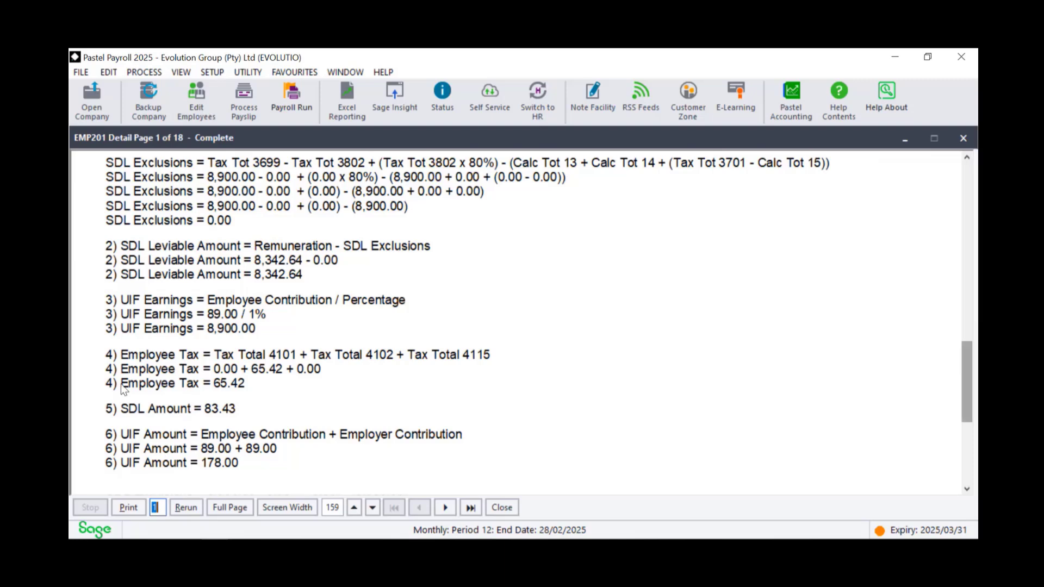
# Recheck how the first employee's SDL exclusions, UIF earnings, employee tax, SDL and UIF amounts are calculated in the EMP201 Detail report.
pyautogui.scroll(-1, 164, 393)
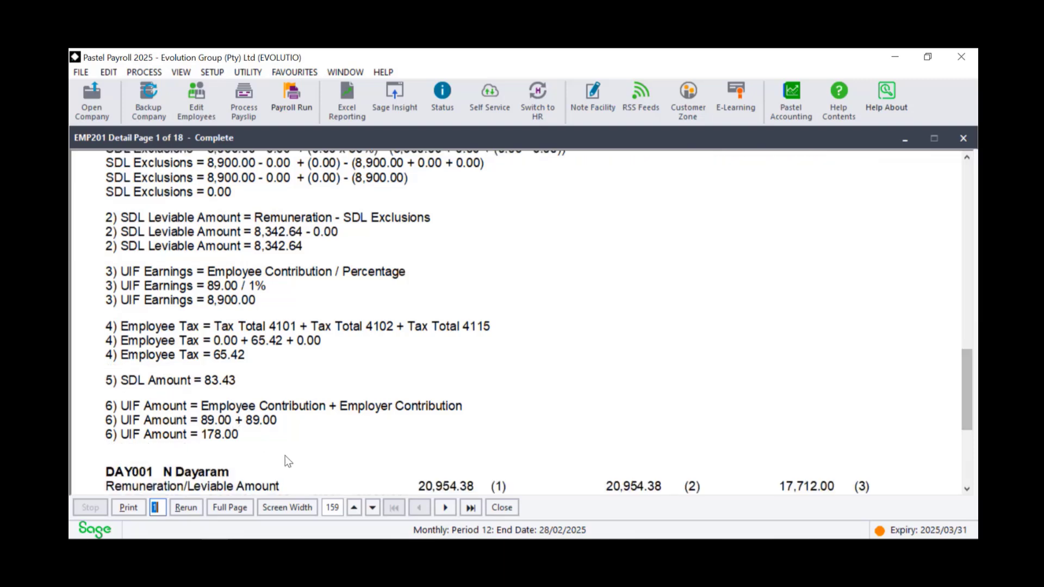
pyautogui.scroll(1, 288, 454)
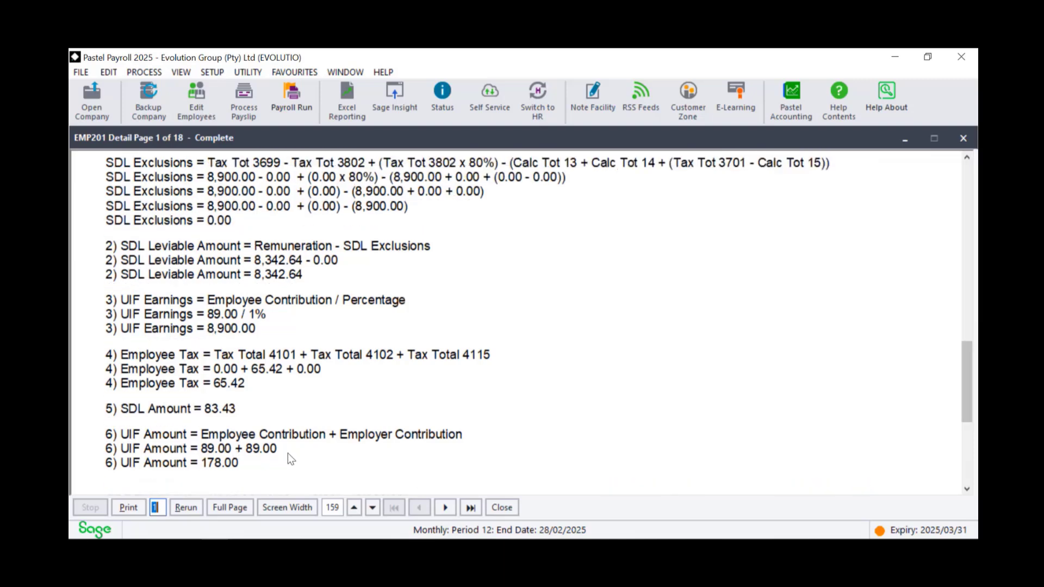
pyautogui.scroll(1, 288, 453)
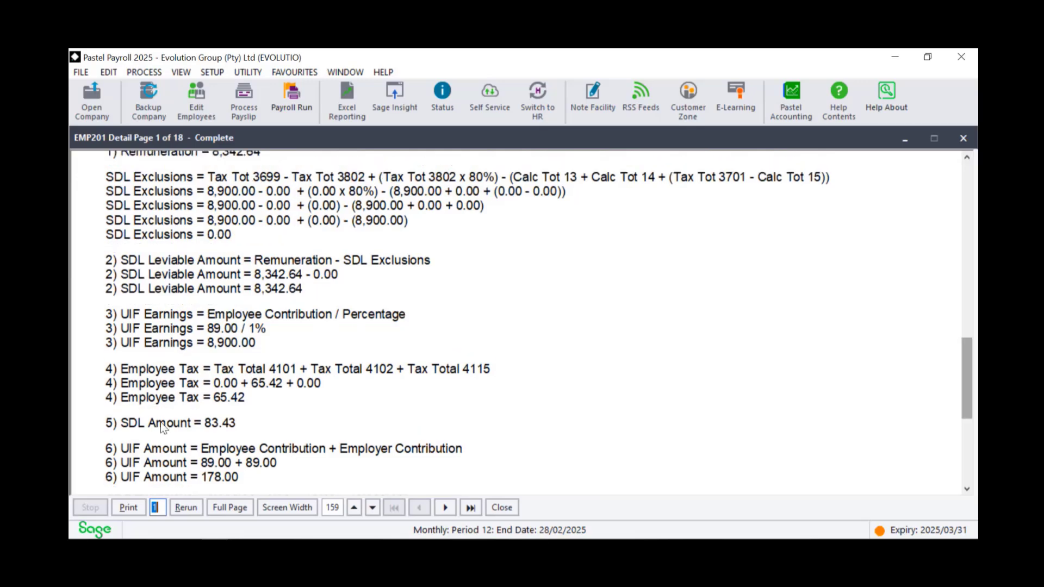
pyautogui.scroll(9, 504, 394)
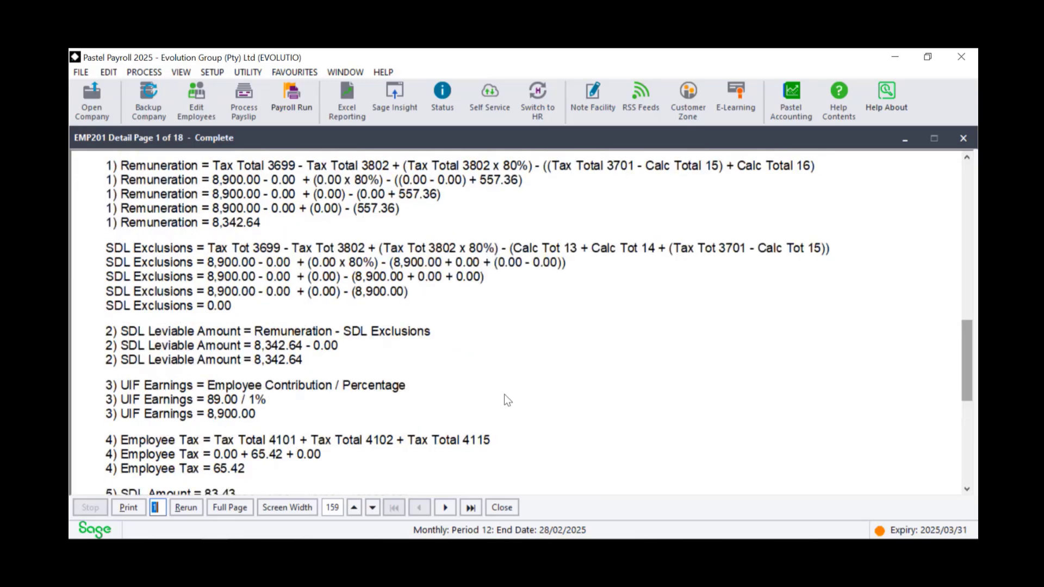
pyautogui.scroll(-5, 504, 394)
pyautogui.scroll(7, 294, 386)
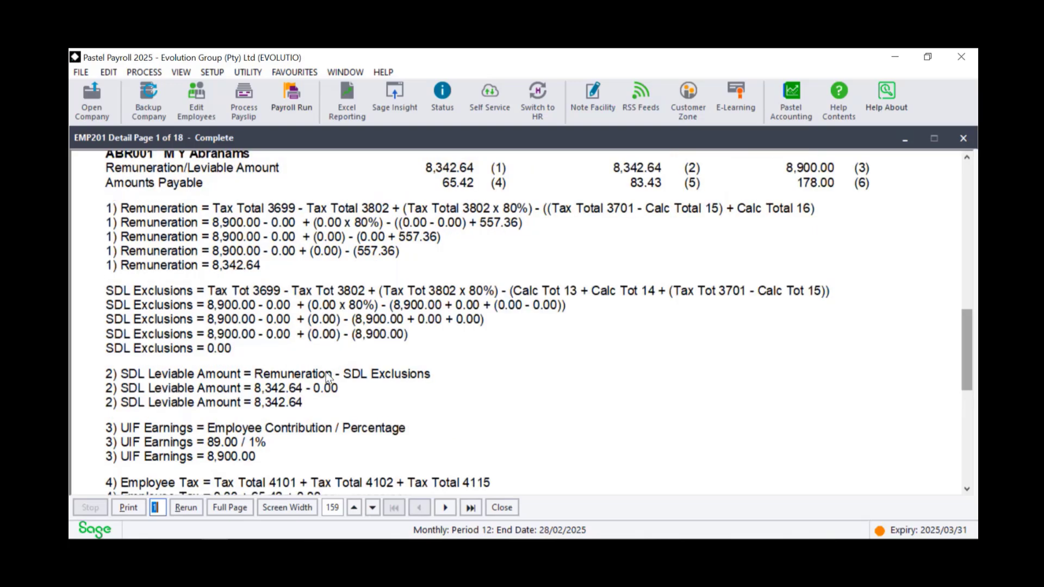
pyautogui.scroll(-7, 327, 375)
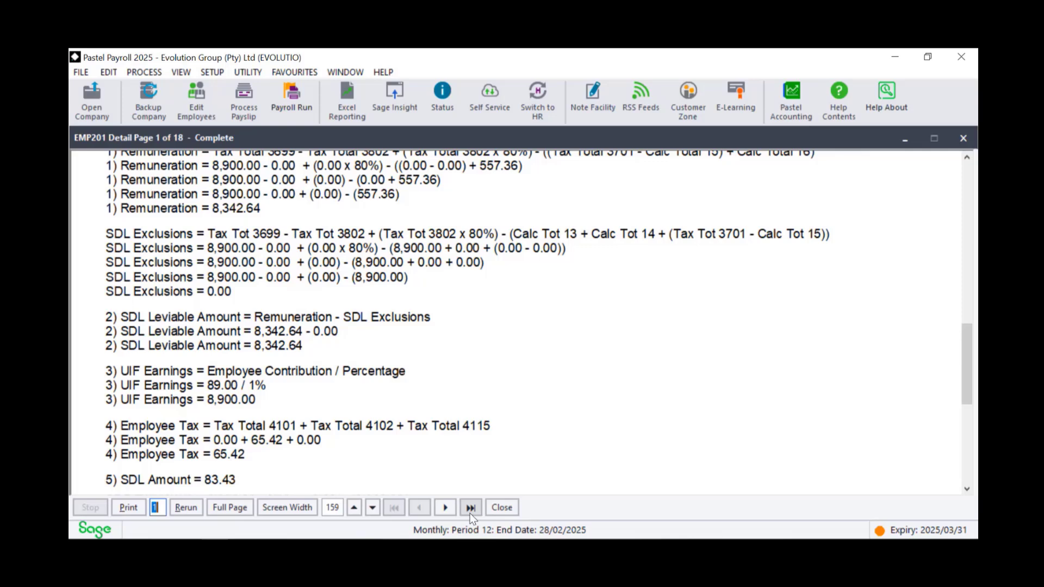
# Review the PAYE, SDL and UIF totals and employee counts on the last page of the EMP201 Detail report and close it.
pyautogui.click(469, 512)
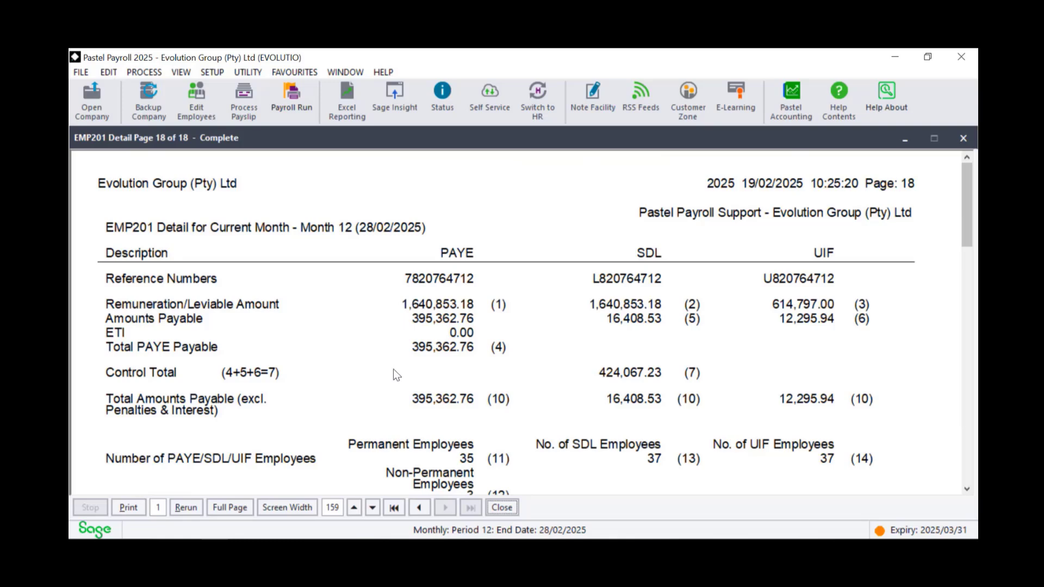
pyautogui.scroll(-1, 393, 374)
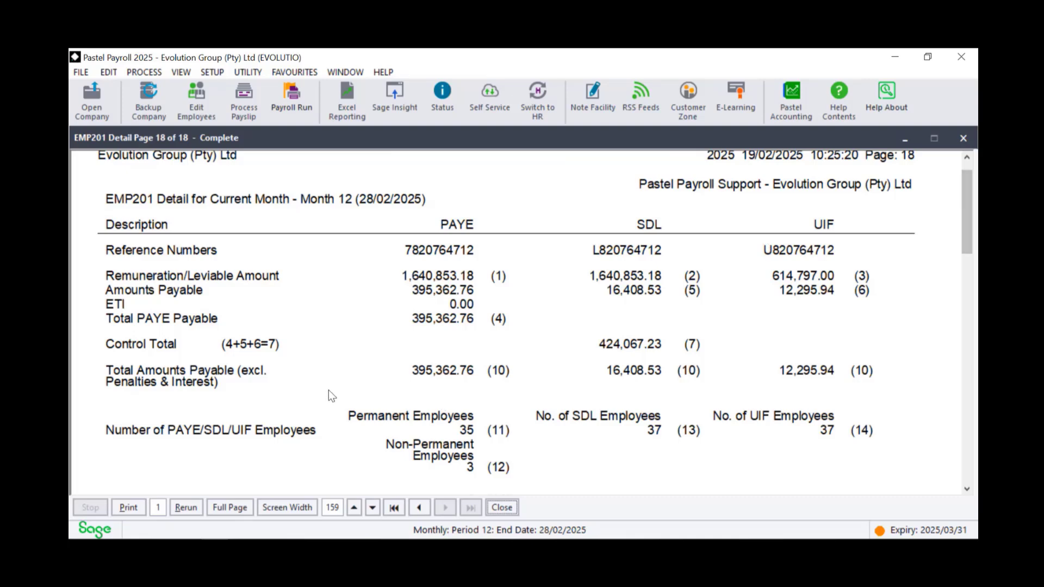
pyautogui.click(501, 509)
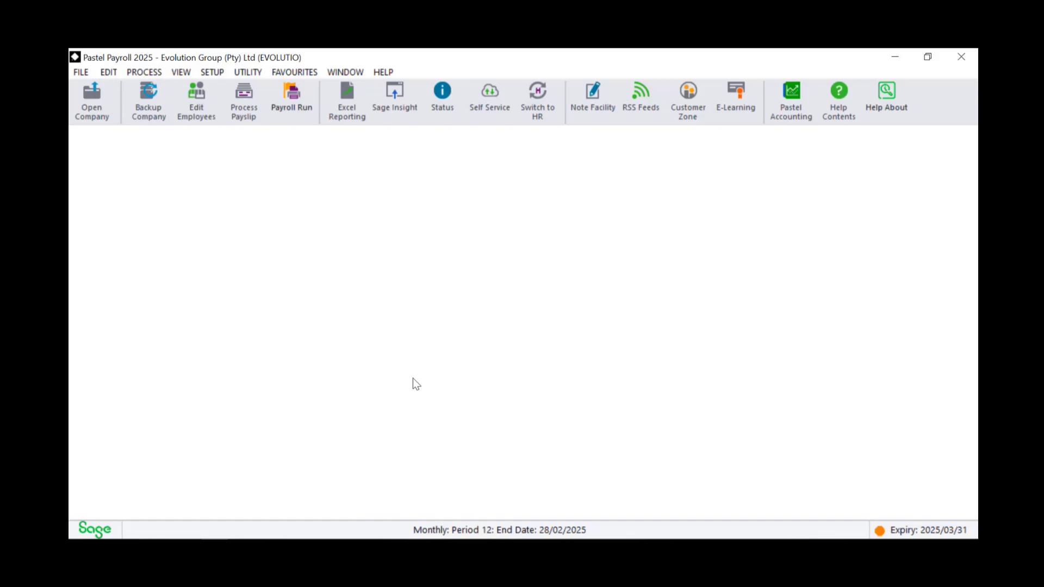
# Start the Pay Period Update assistant, proceed past its overview and acknowledge the notices.
pyautogui.click(173, 75)
pyautogui.moveTo(149, 77)
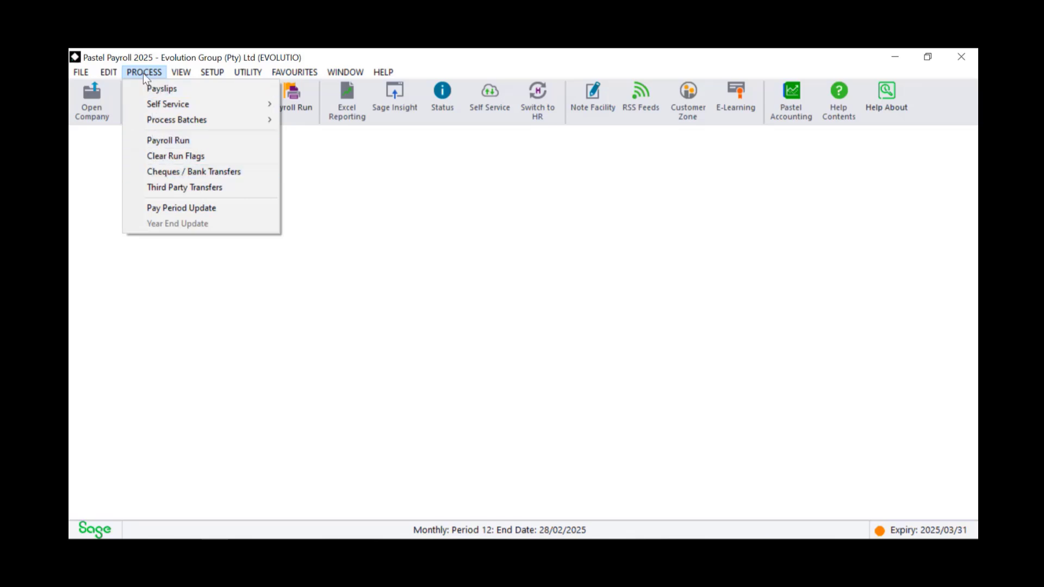
pyautogui.click(181, 208)
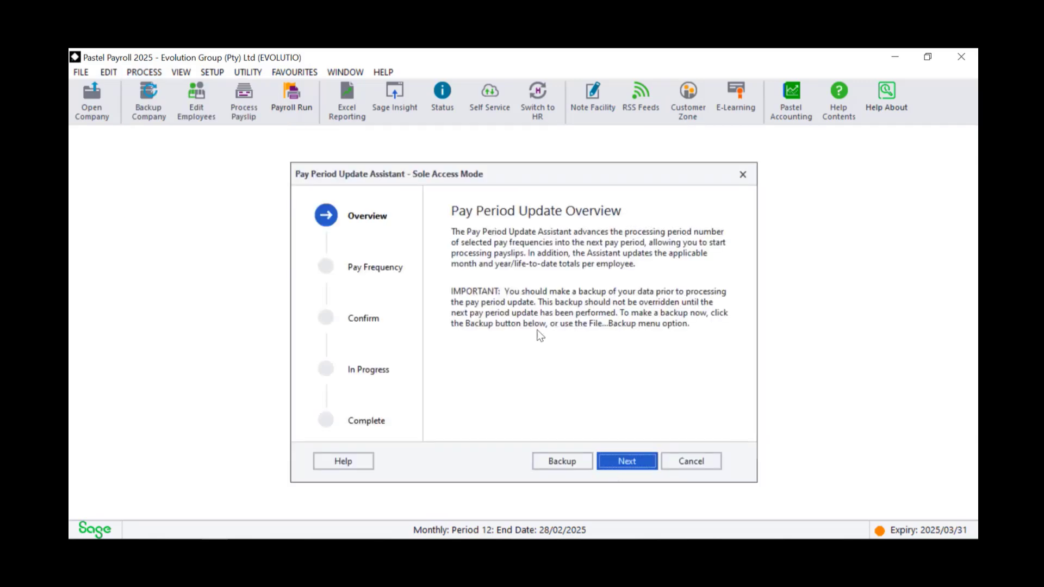
pyautogui.click(620, 467)
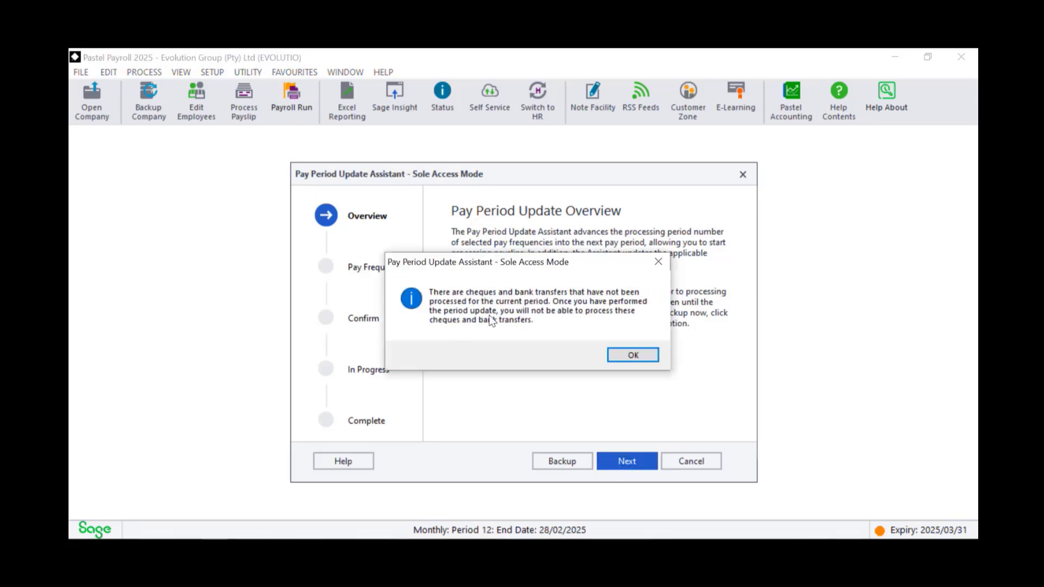
pyautogui.click(632, 354)
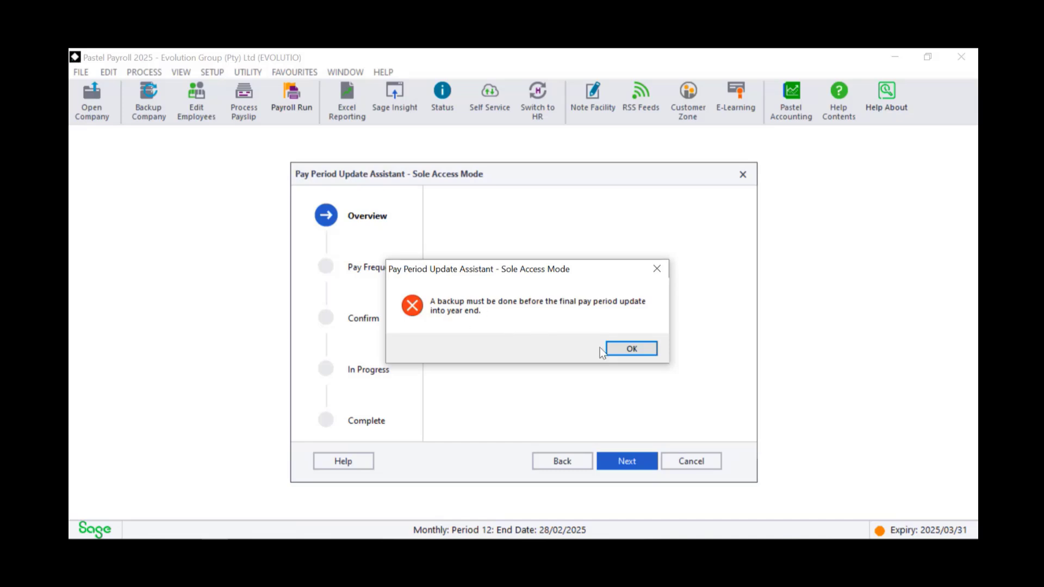
pyautogui.click(632, 349)
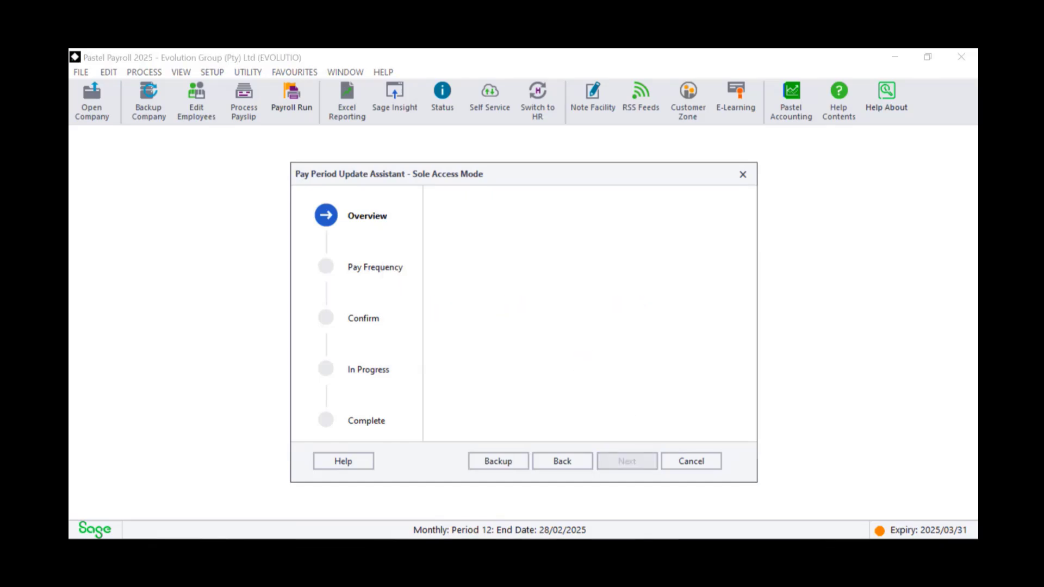
# Start a backup from the assistant and create a destination folder named Feb25 backup under C:\Payroll\BACKUPS.
pyautogui.moveTo(566, 277); pyautogui.dragTo(439, 250)
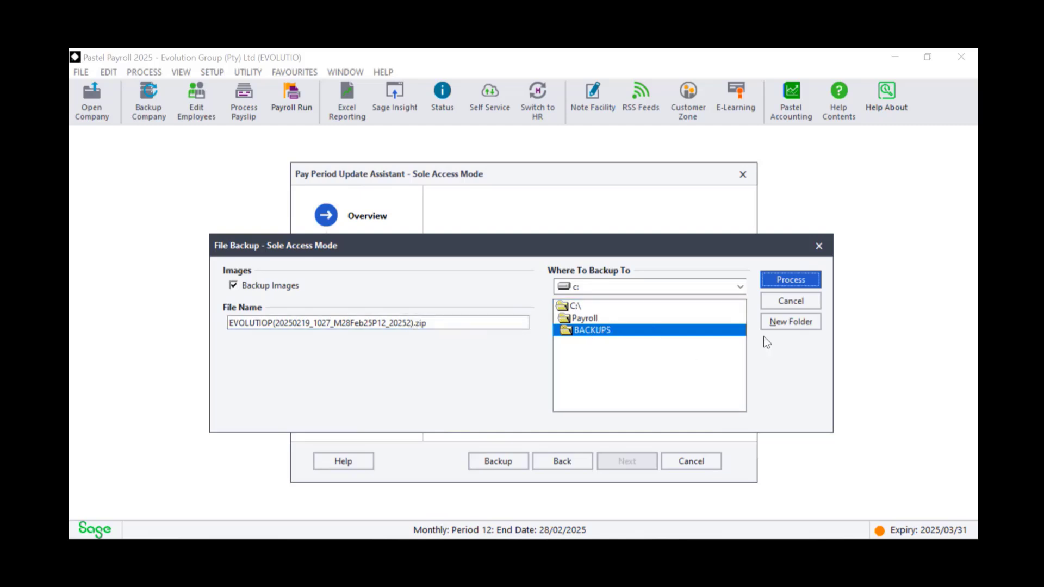
pyautogui.click(780, 327)
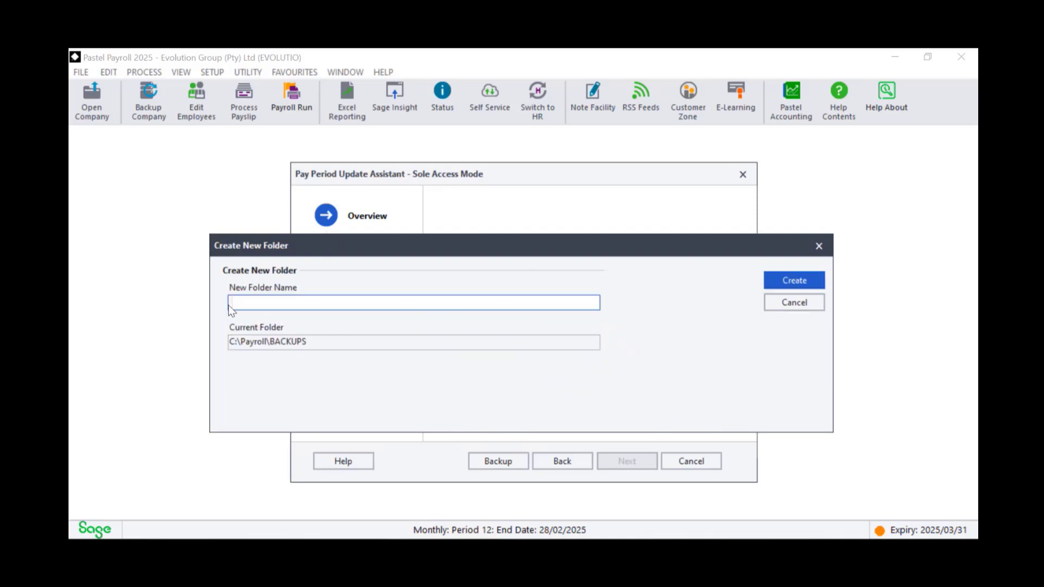
pyautogui.write('Feb25 backup')
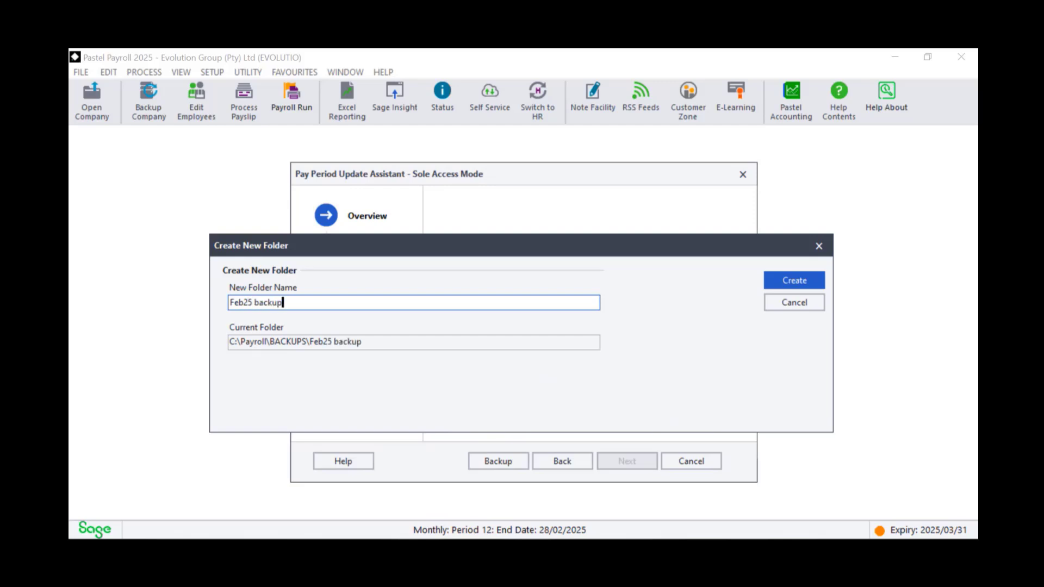
pyautogui.click(794, 281)
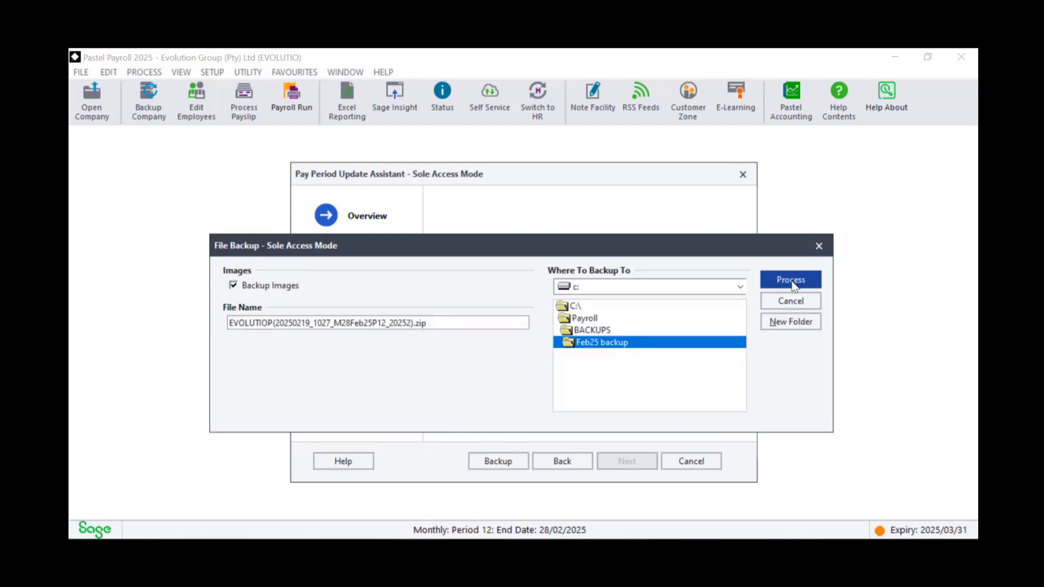
# Back up the company data with images included into the Feb25 backup folder and close the backup log.
pyautogui.click(617, 339)
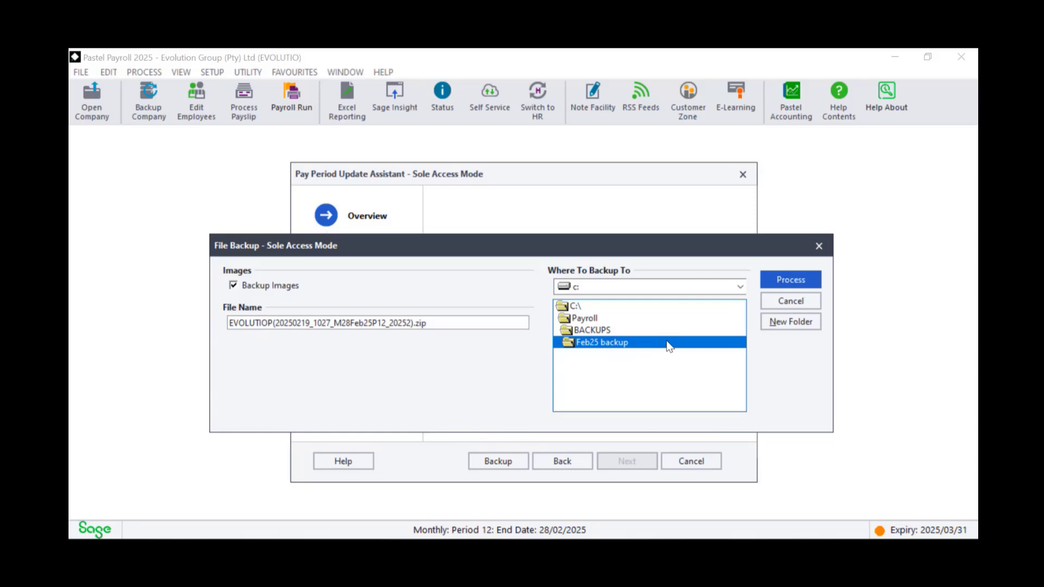
pyautogui.click(777, 279)
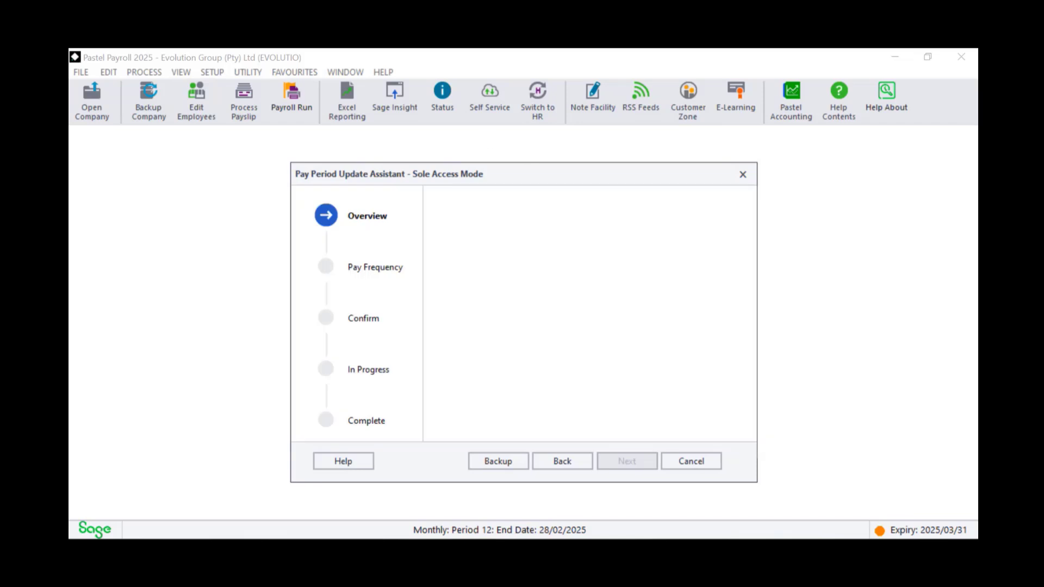
pyautogui.moveTo(978, 326); pyautogui.dragTo(440, 211)
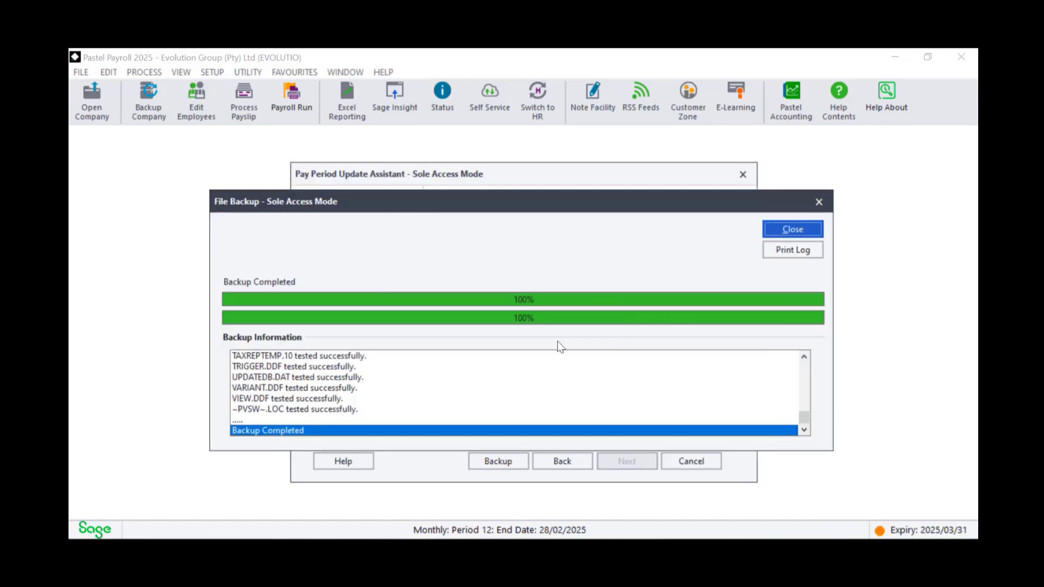
pyautogui.click(787, 230)
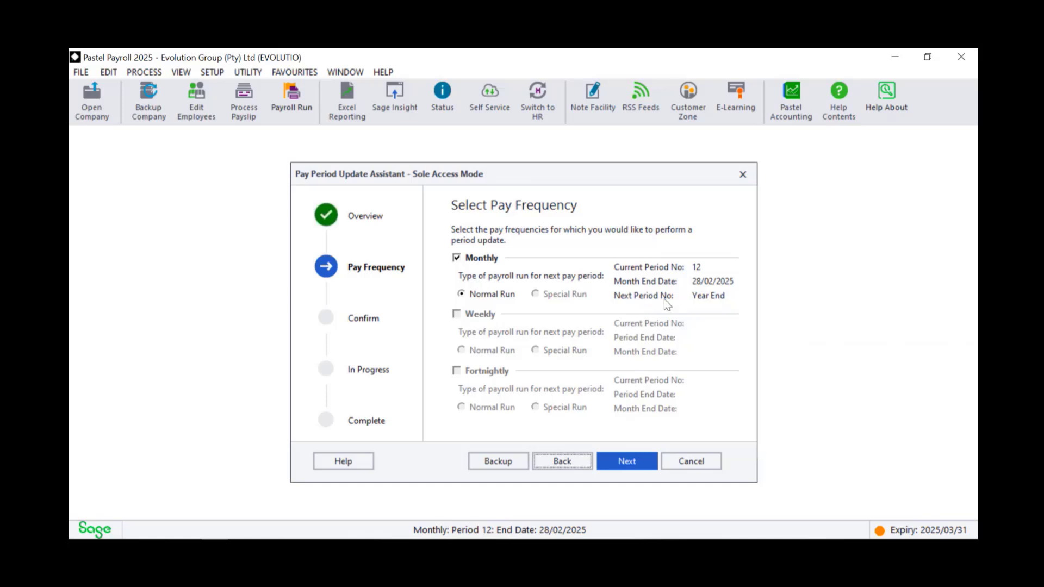
# Process the Monthly pay period update from period 12 into Year End with a Normal Run and finish the assistant.
pyautogui.click(620, 463)
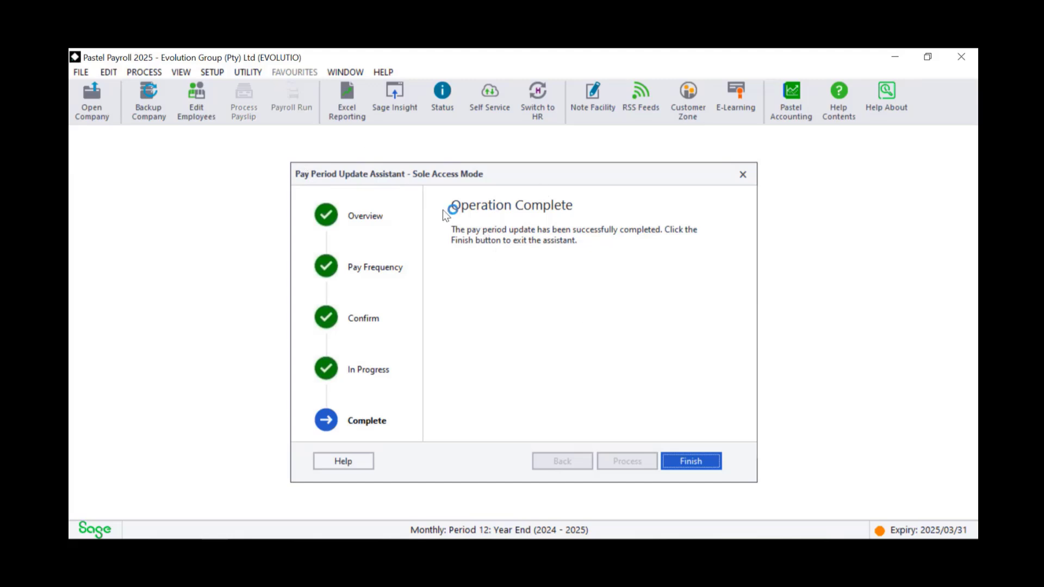
pyautogui.click(690, 462)
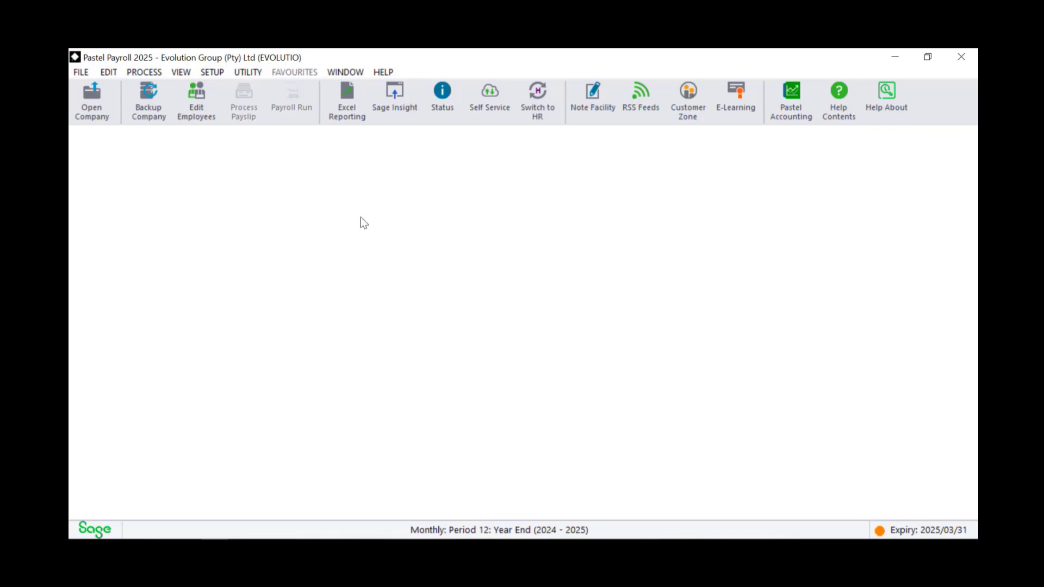
pyautogui.click(177, 74)
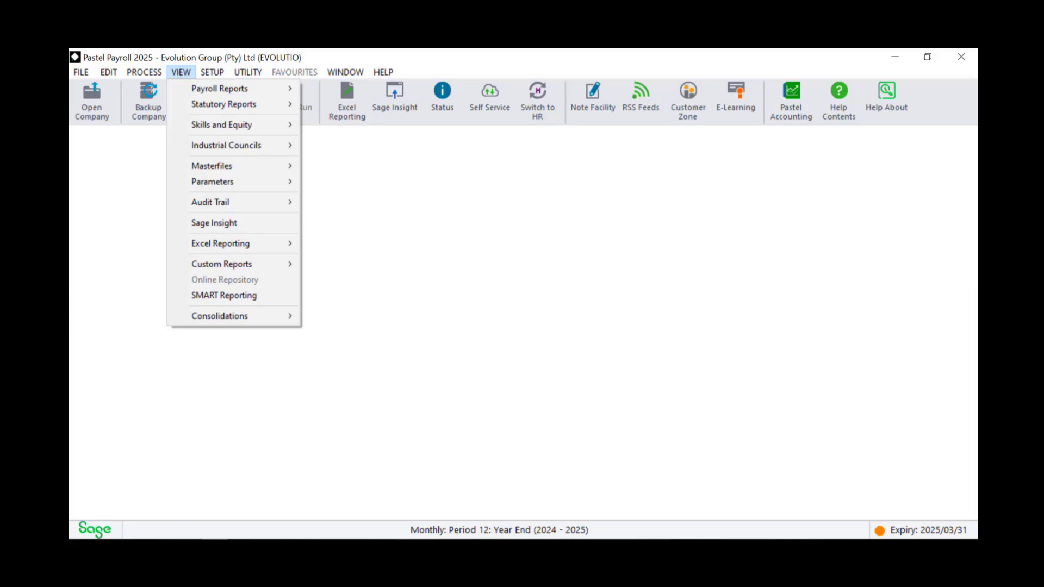
pyautogui.click(619, 548)
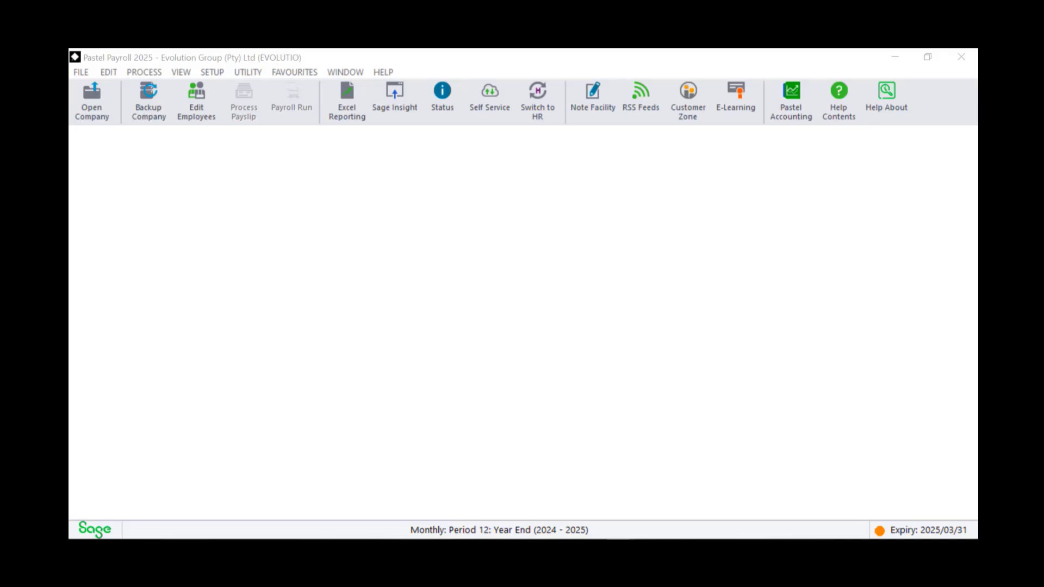
pyautogui.click(138, 230)
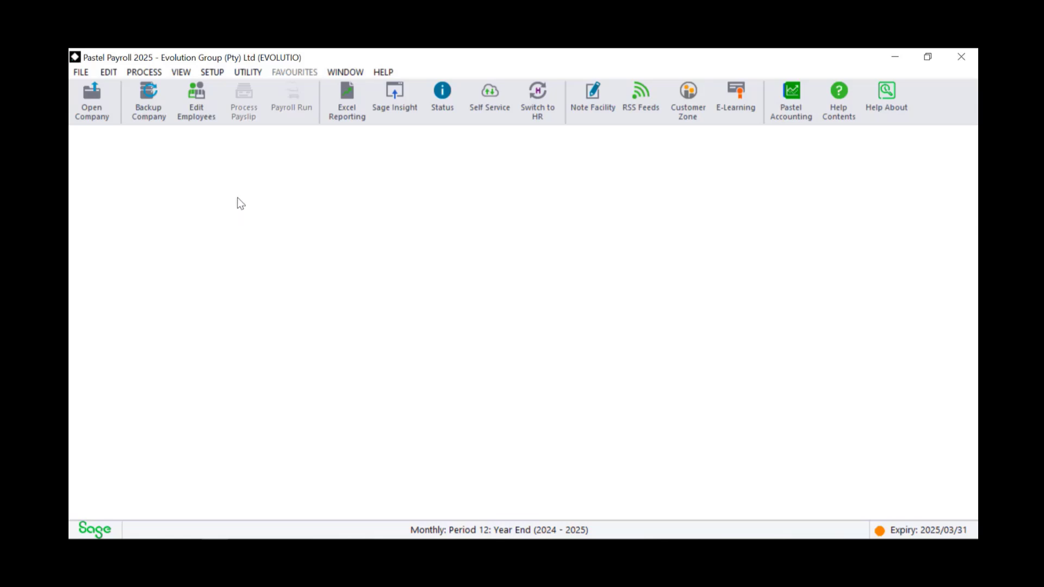
# Run the IRP 5 / IT3(a) Exception Report for printed and not printed certificates, check its warnings and close it.
pyautogui.click(182, 74)
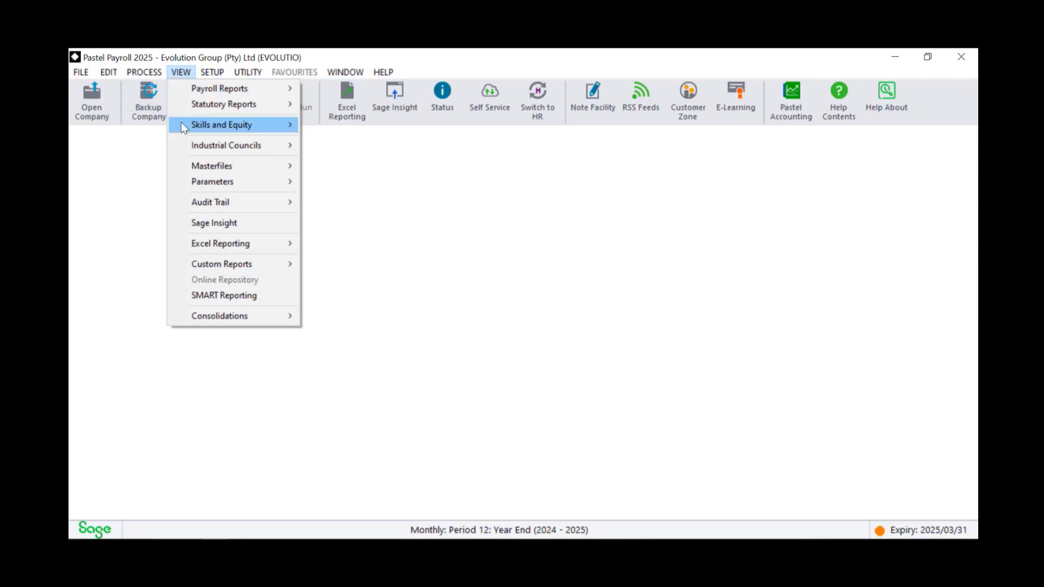
pyautogui.moveTo(203, 109)
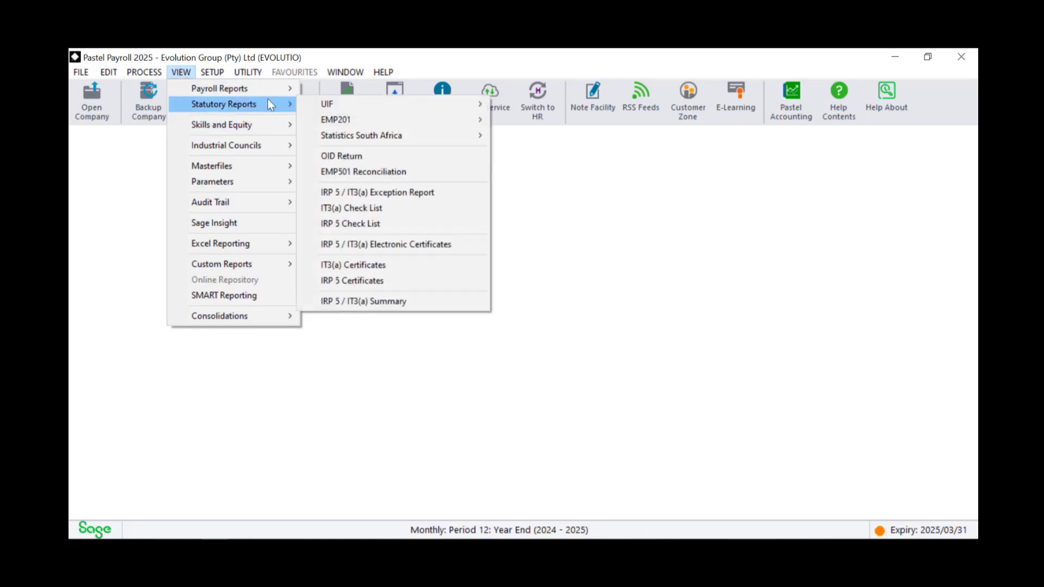
pyautogui.click(405, 194)
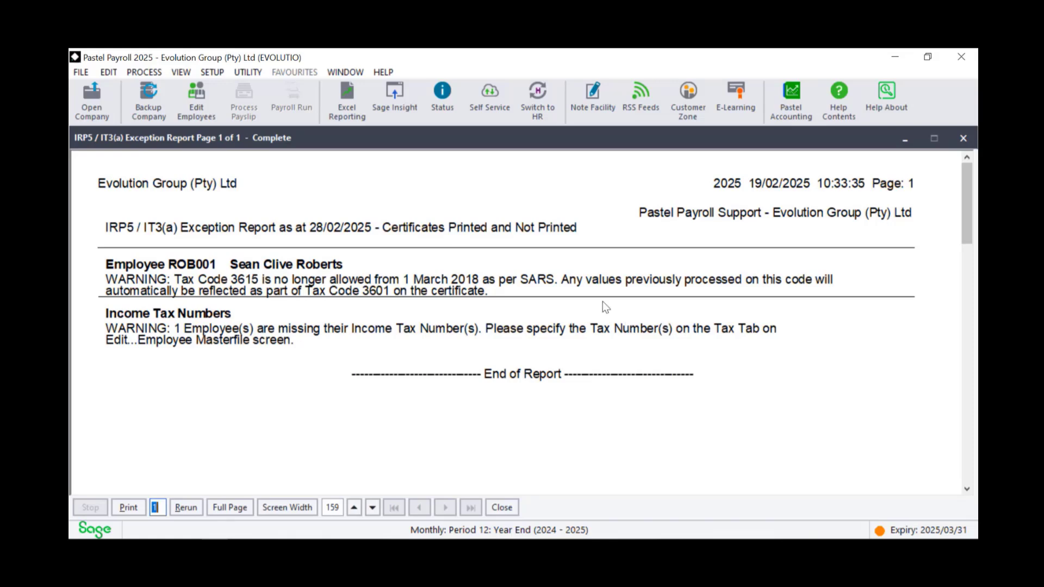
pyautogui.click(496, 507)
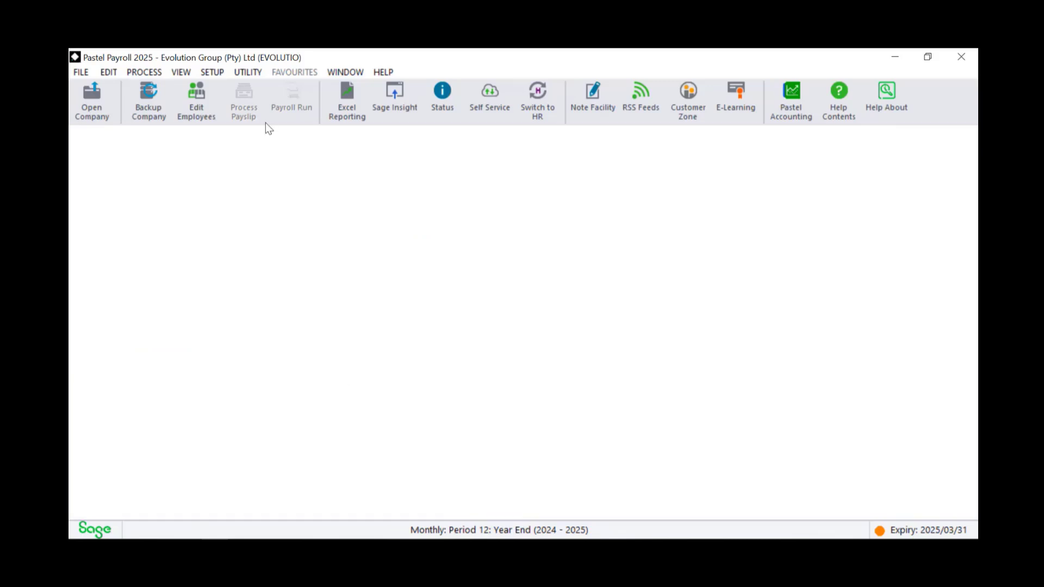
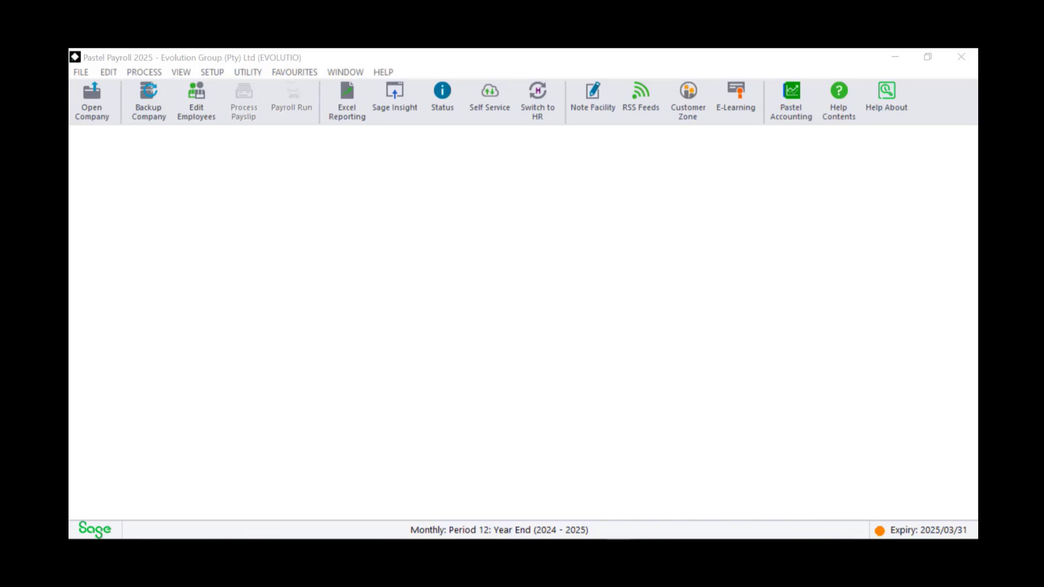
# Start the Year End Update and open the company backup from the assistant's overview.
pyautogui.click(567, 302)
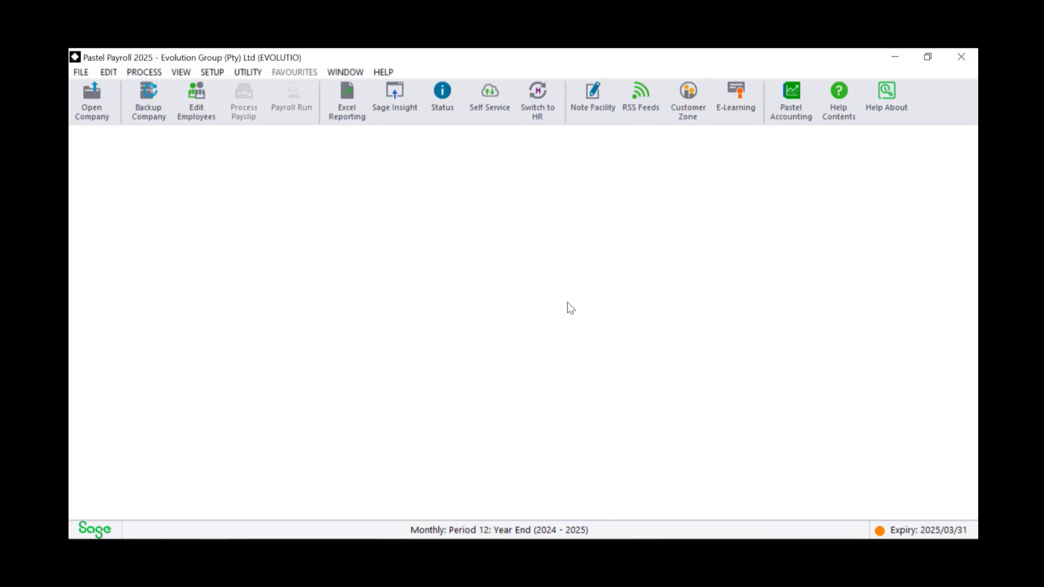
pyautogui.click(181, 73)
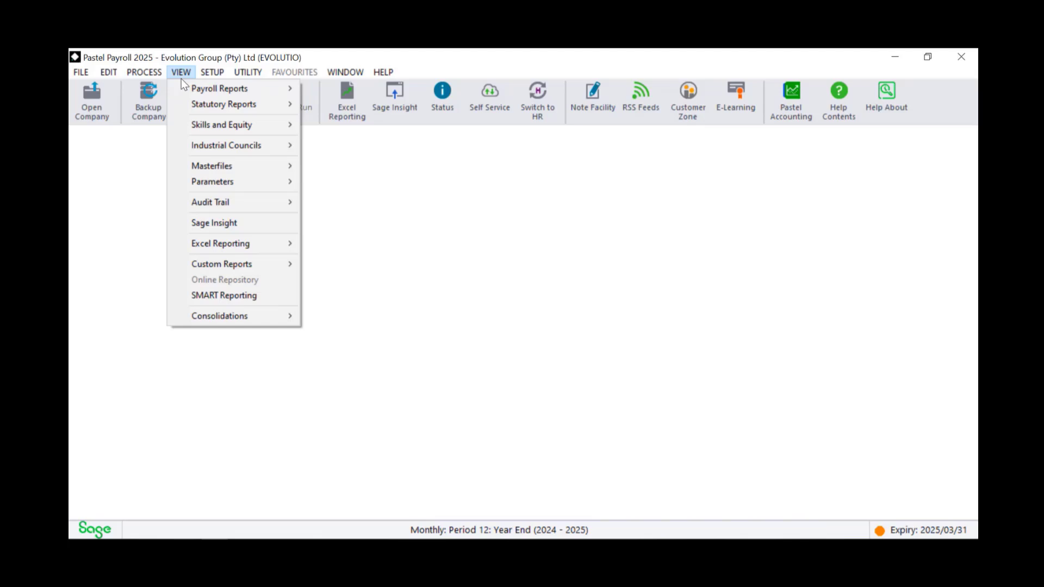
pyautogui.moveTo(144, 73)
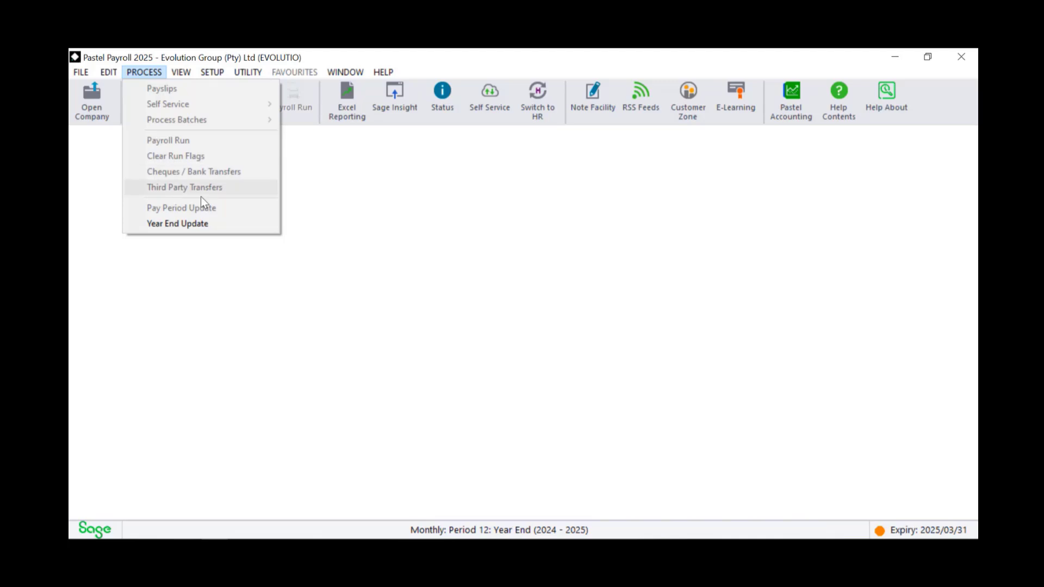
pyautogui.click(178, 224)
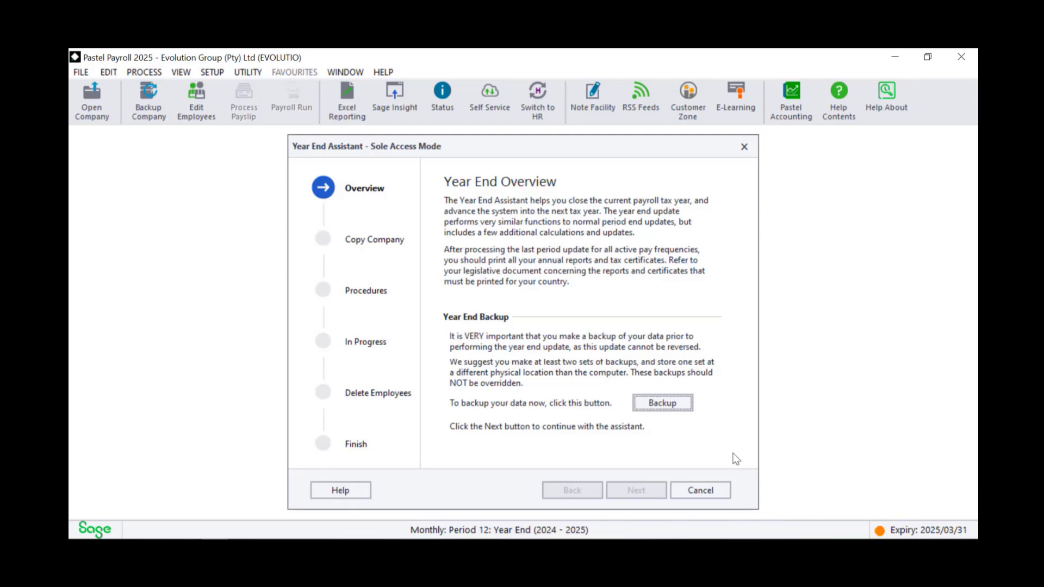
pyautogui.click(661, 403)
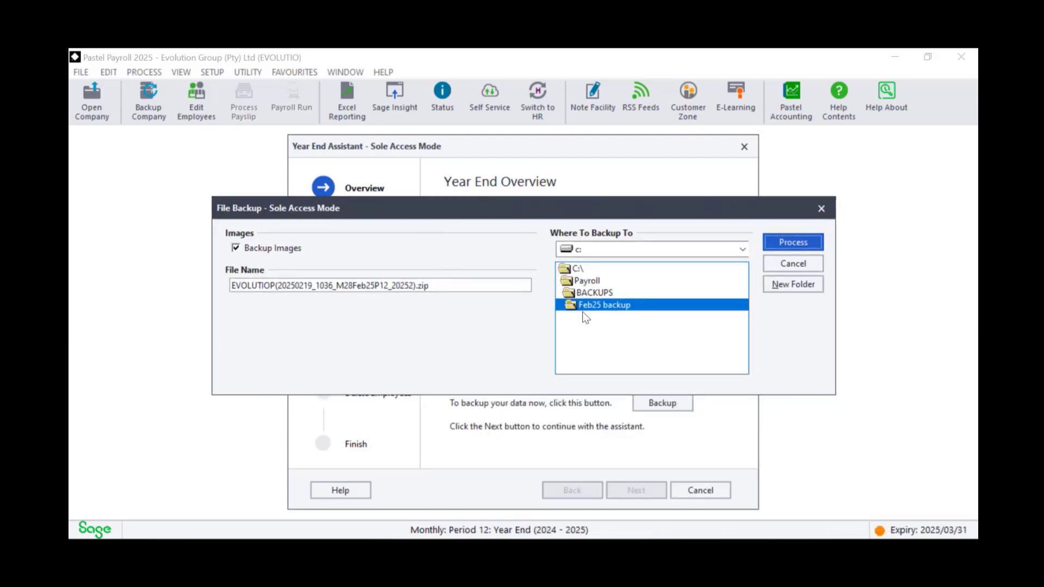
# Back up the company data with images included into C:\Payroll\BACKUPS and close the backup log.
pyautogui.click(345, 285)
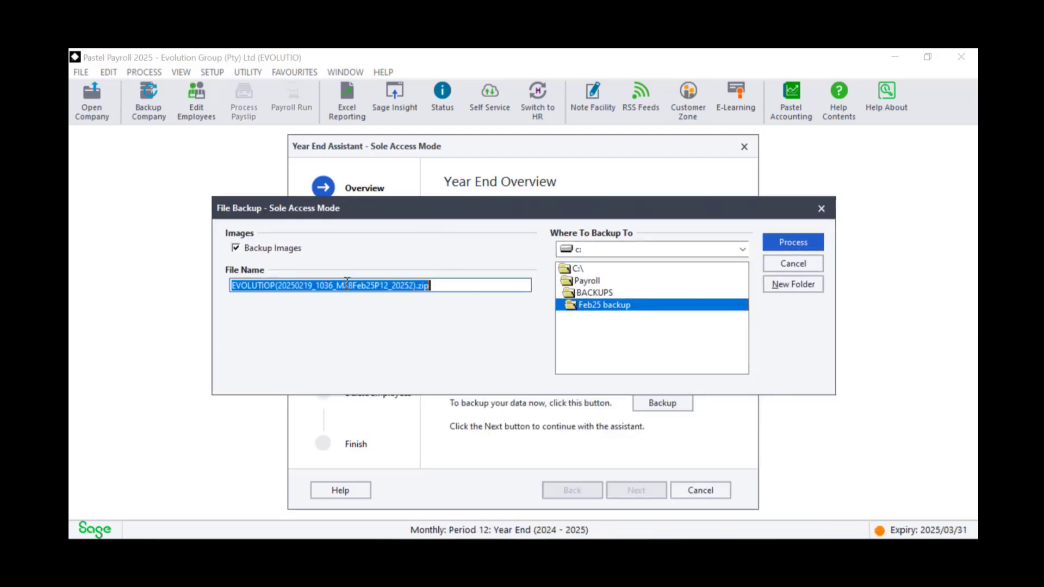
pyautogui.click(344, 285)
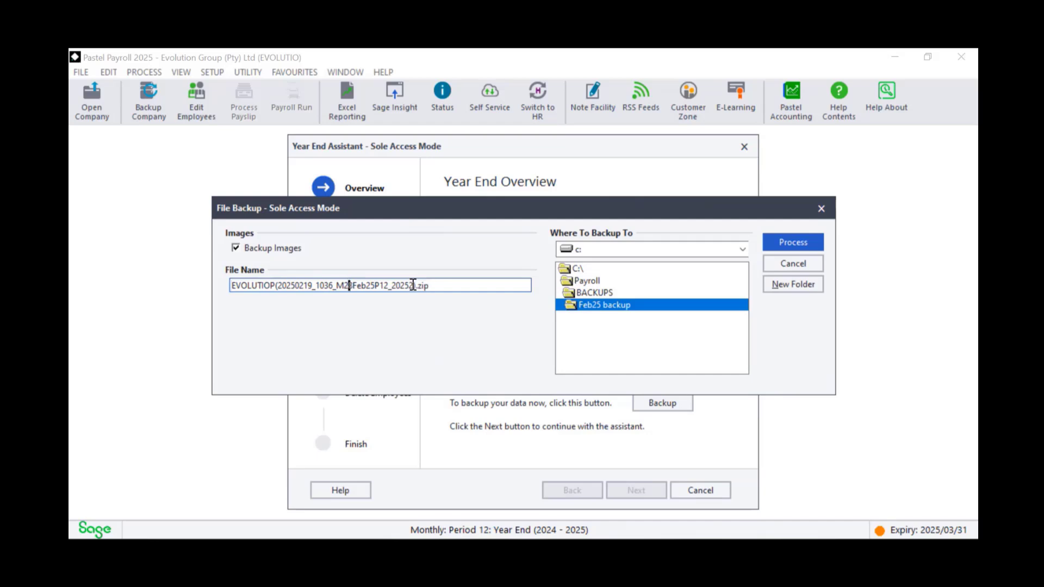
pyautogui.moveTo(412, 285); pyautogui.dragTo(286, 285)
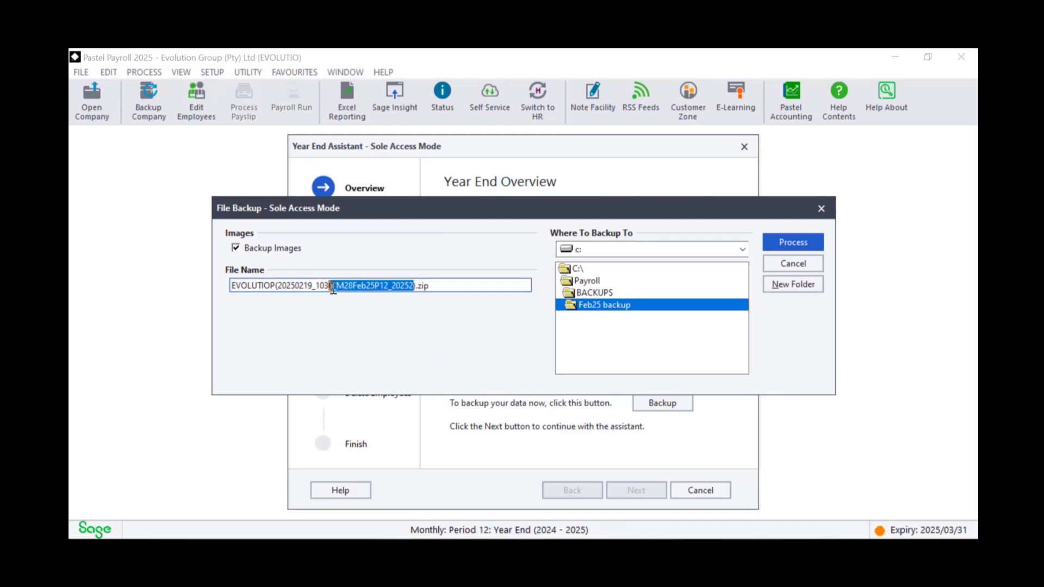
pyautogui.click(410, 286)
pyautogui.click(596, 294)
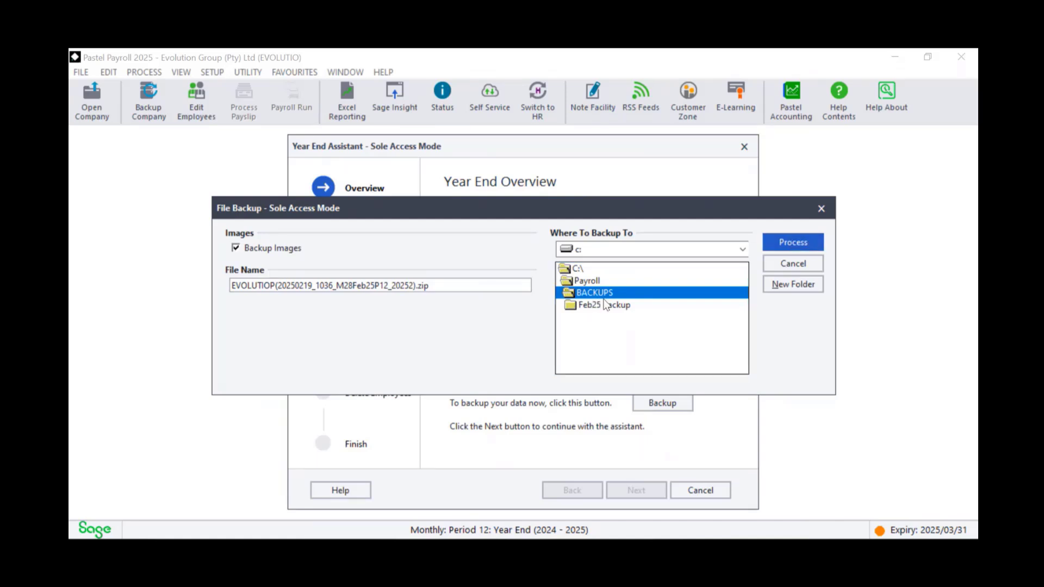
pyautogui.click(783, 245)
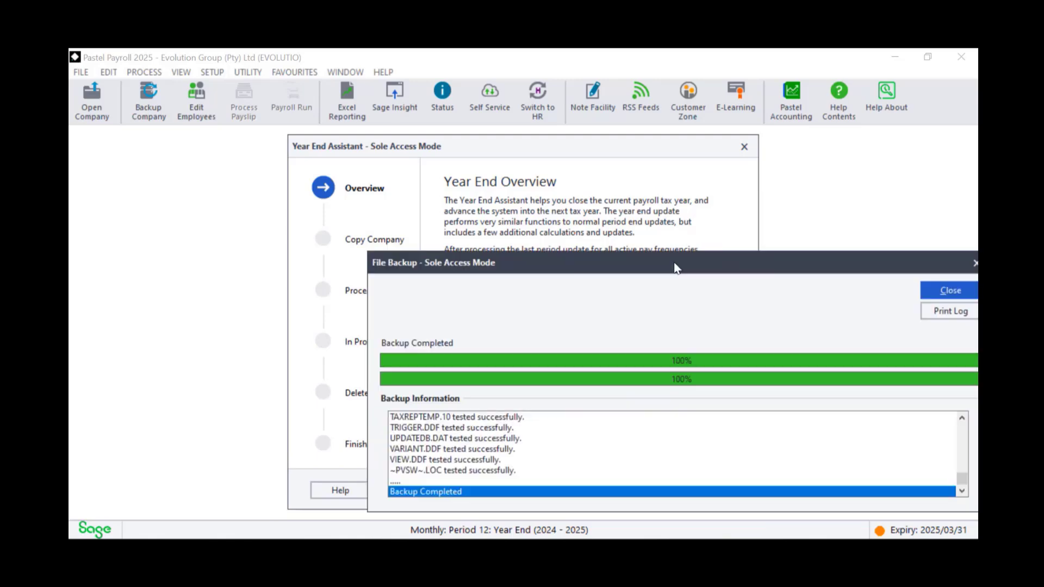
pyautogui.moveTo(671, 265); pyautogui.dragTo(475, 207)
pyautogui.click(749, 236)
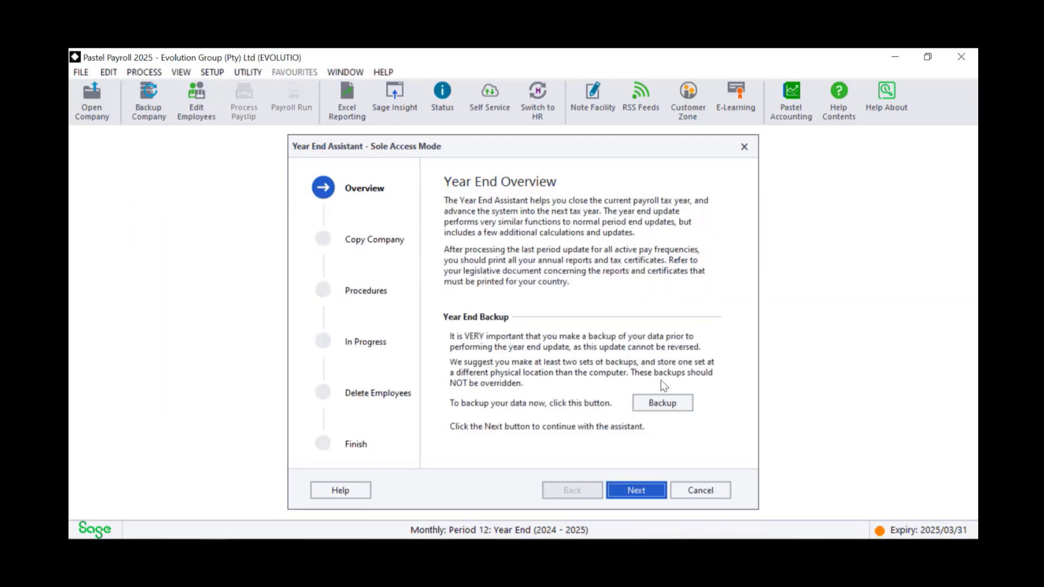
# Try to copy the company data to a new company named EVOYE25 in the Year End Assistant.
pyautogui.click(640, 491)
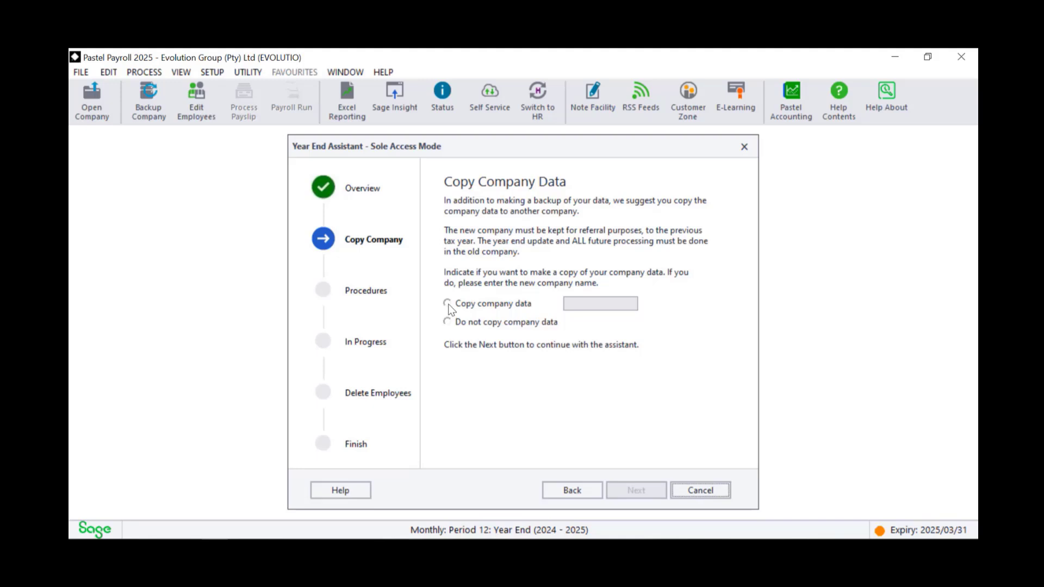
pyautogui.click(447, 305)
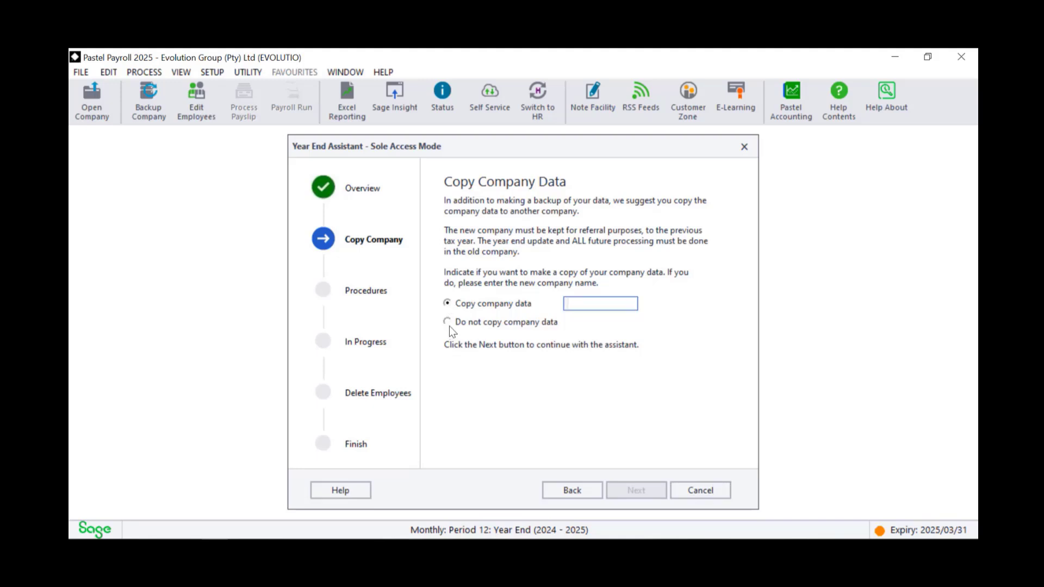
pyautogui.click(449, 327)
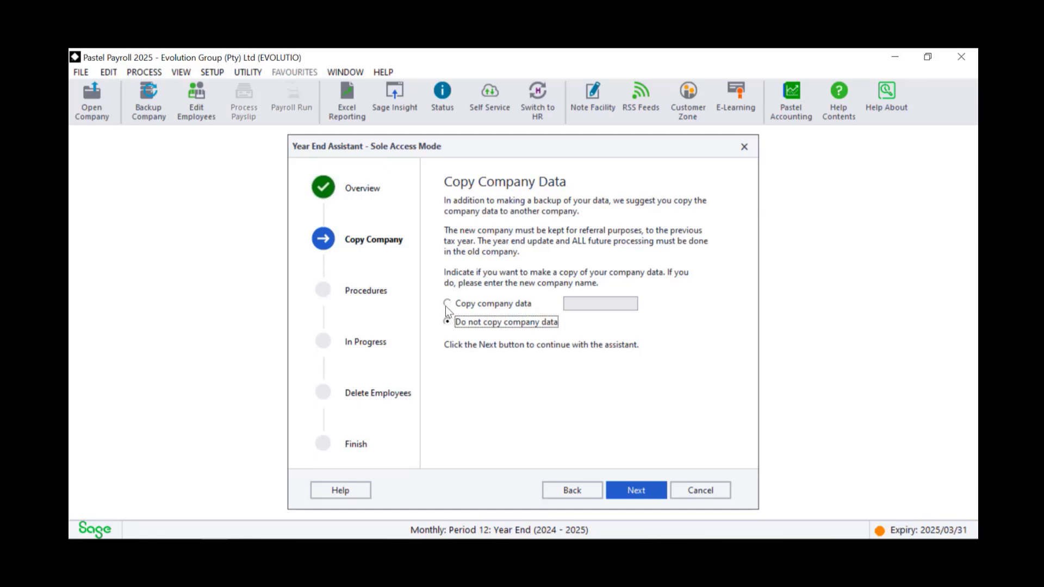
pyautogui.click(447, 304)
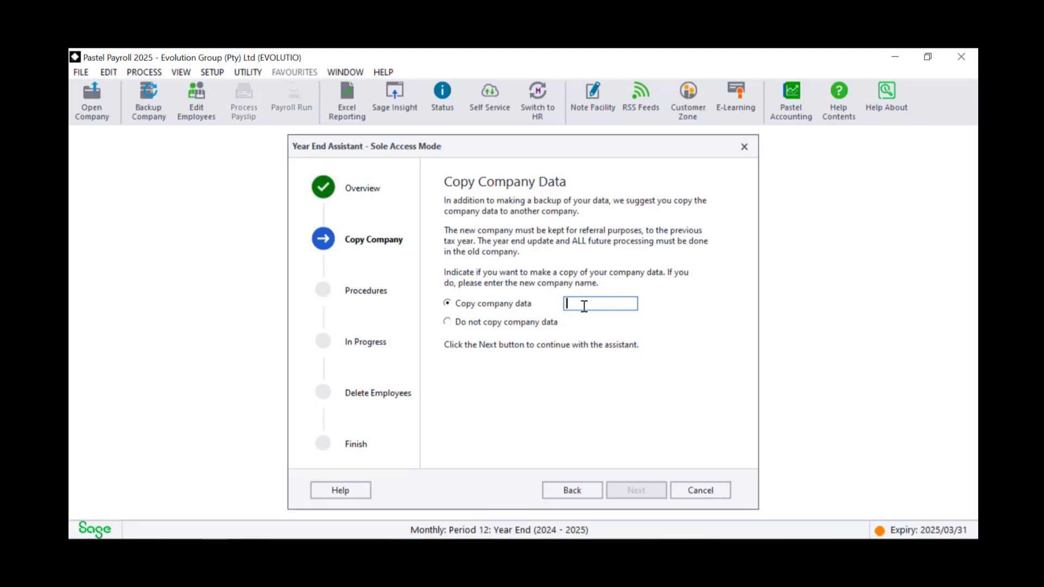
pyautogui.write('EVO')
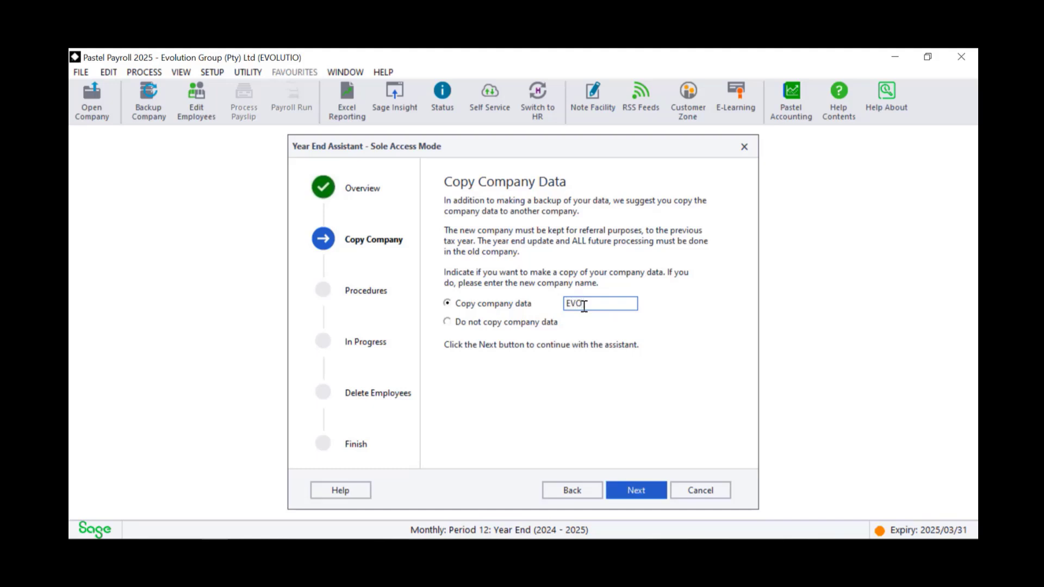
pyautogui.write('YE25')
pyautogui.click(631, 489)
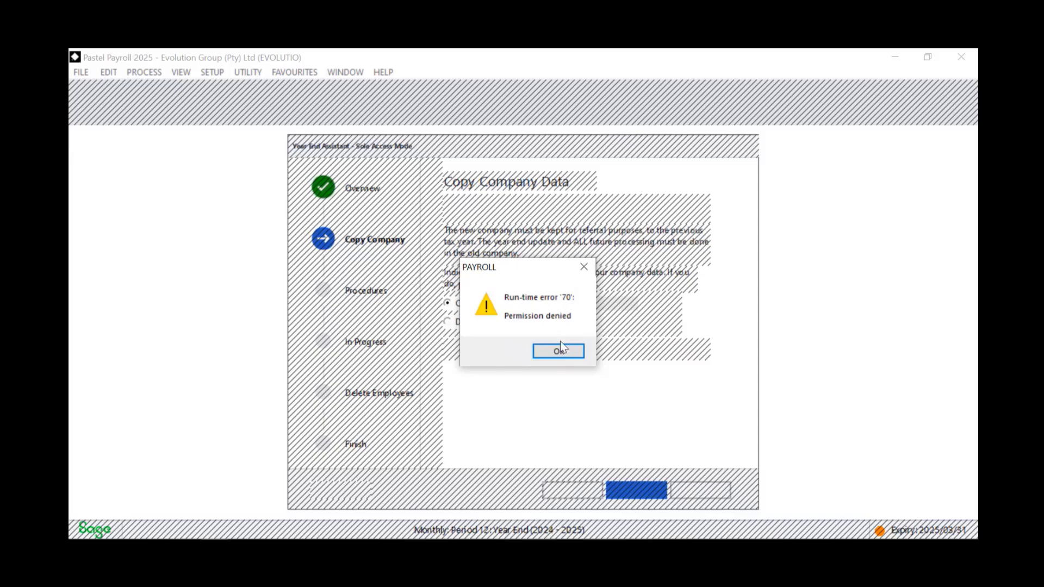
pyautogui.click(559, 352)
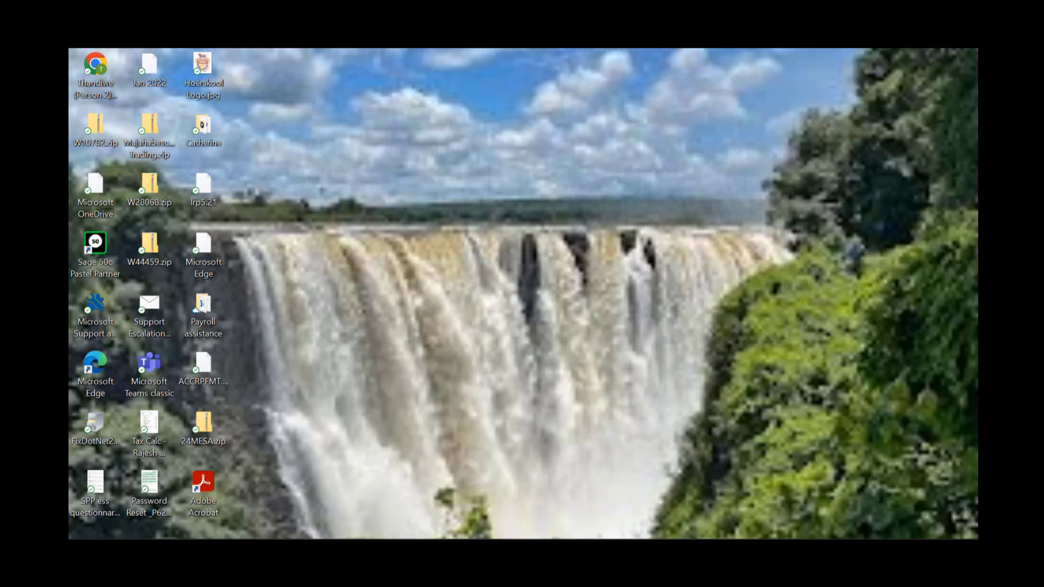
pyautogui.press('F5')
pyautogui.moveTo(979, 344); pyautogui.dragTo(282, 93)
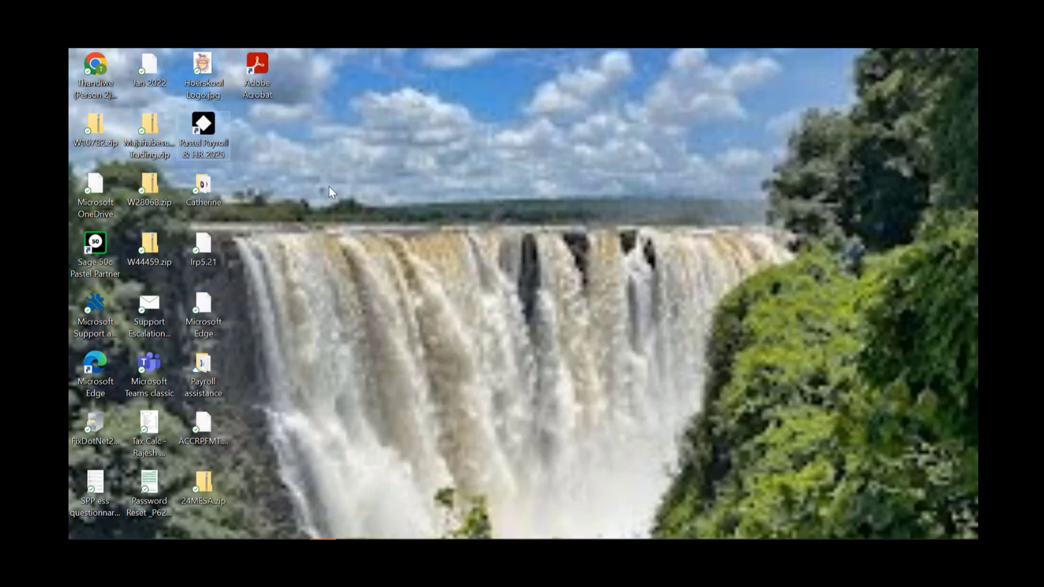
pyautogui.rightClick(210, 138)
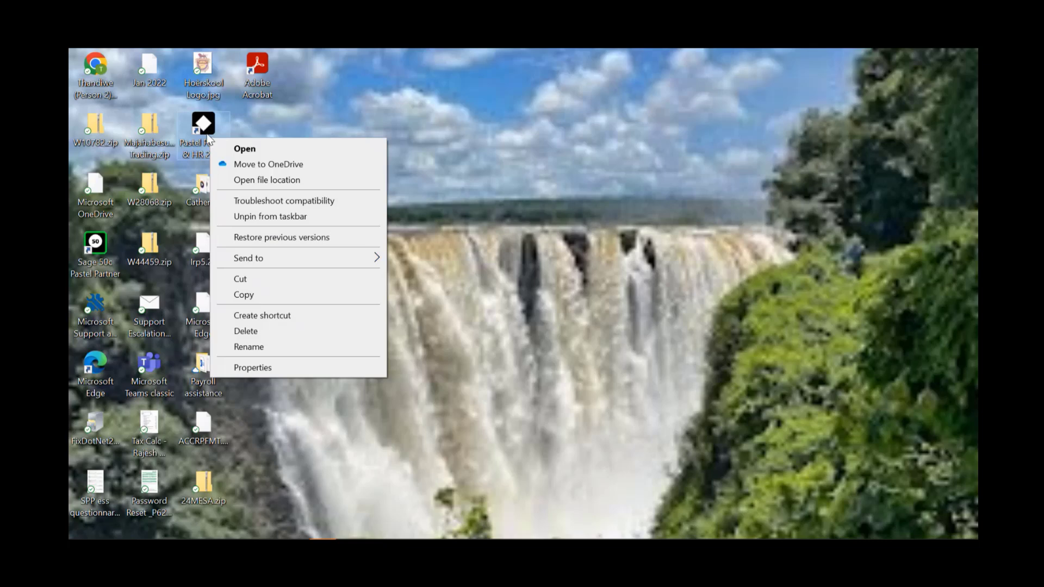
pyautogui.press('Escape')
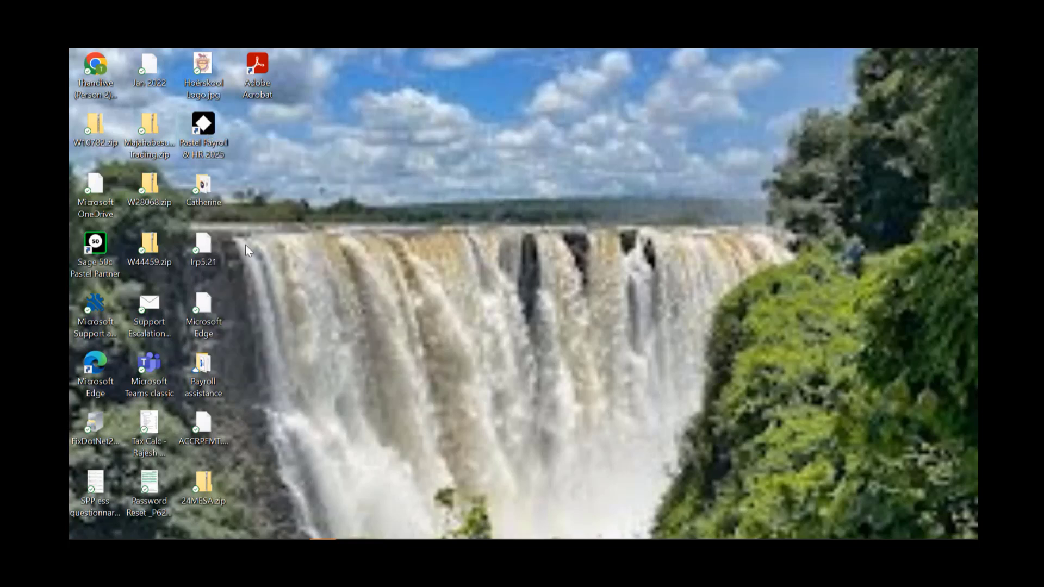
# Set the Pastel Payroll & HR 2025 desktop shortcut to run as an administrator in compatibility mode for Windows 8.
pyautogui.rightClick(211, 144)
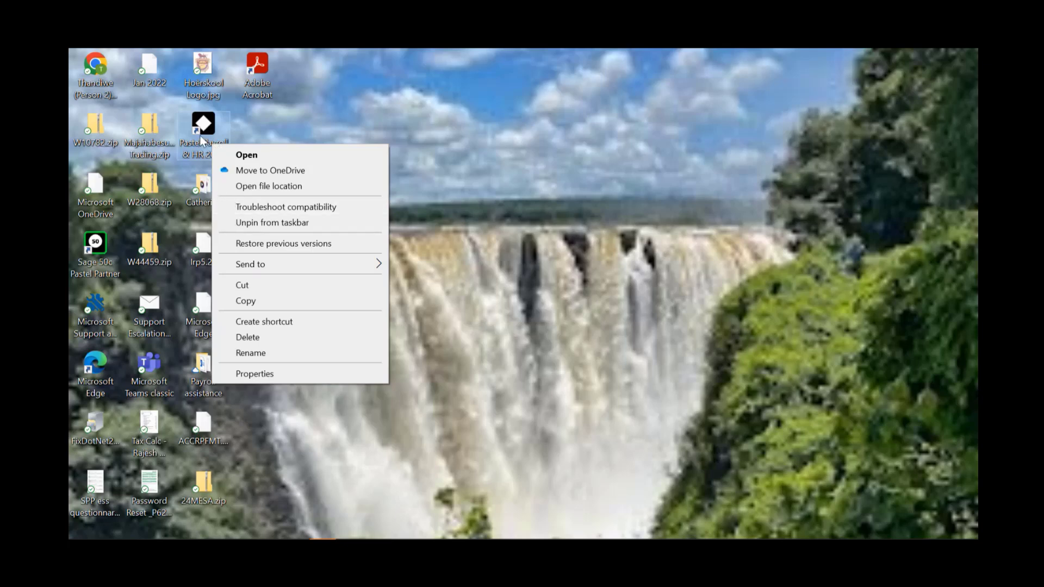
pyautogui.click(269, 374)
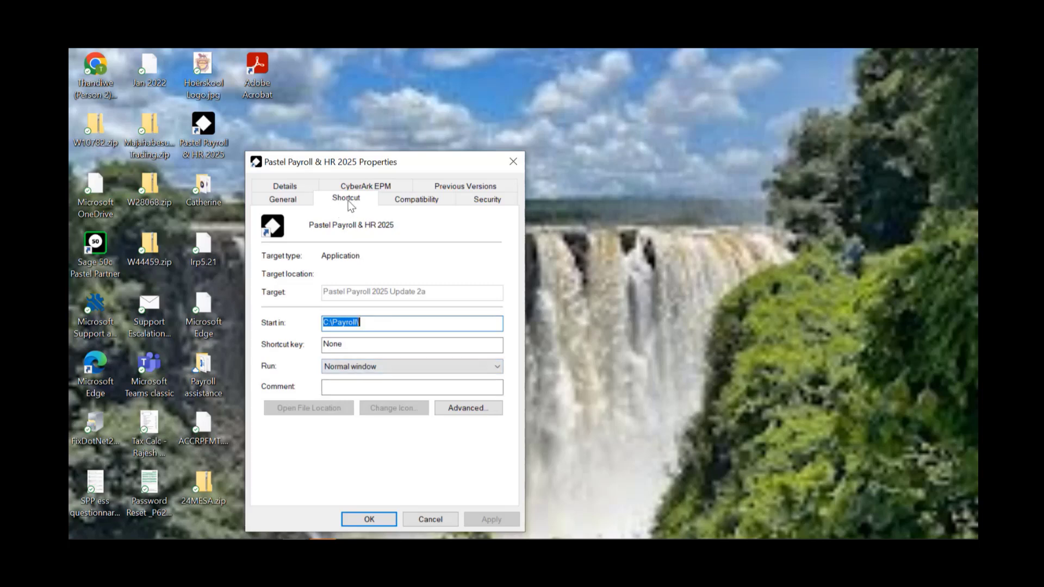
pyautogui.click(415, 201)
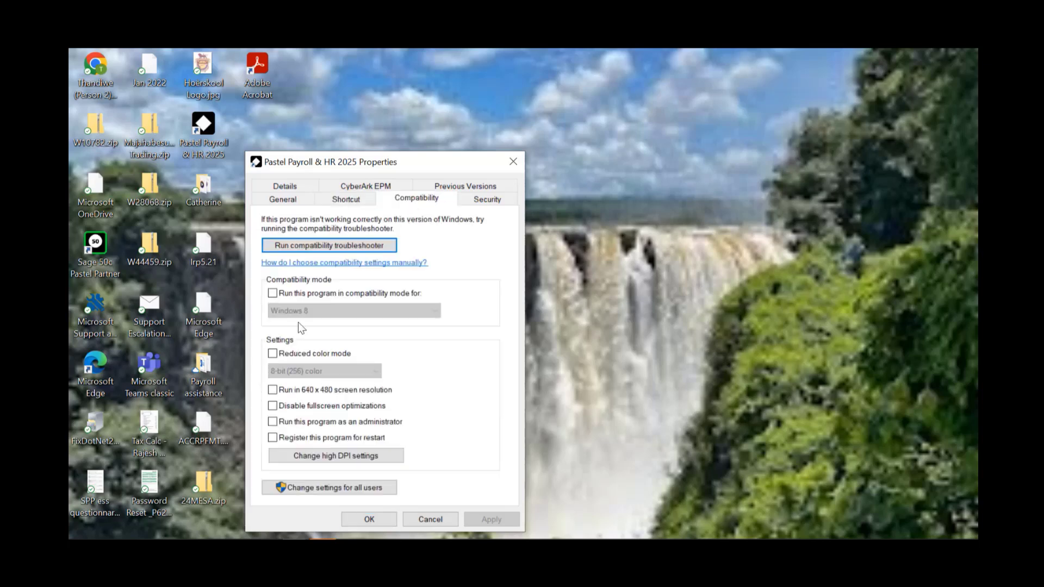
pyautogui.click(273, 422)
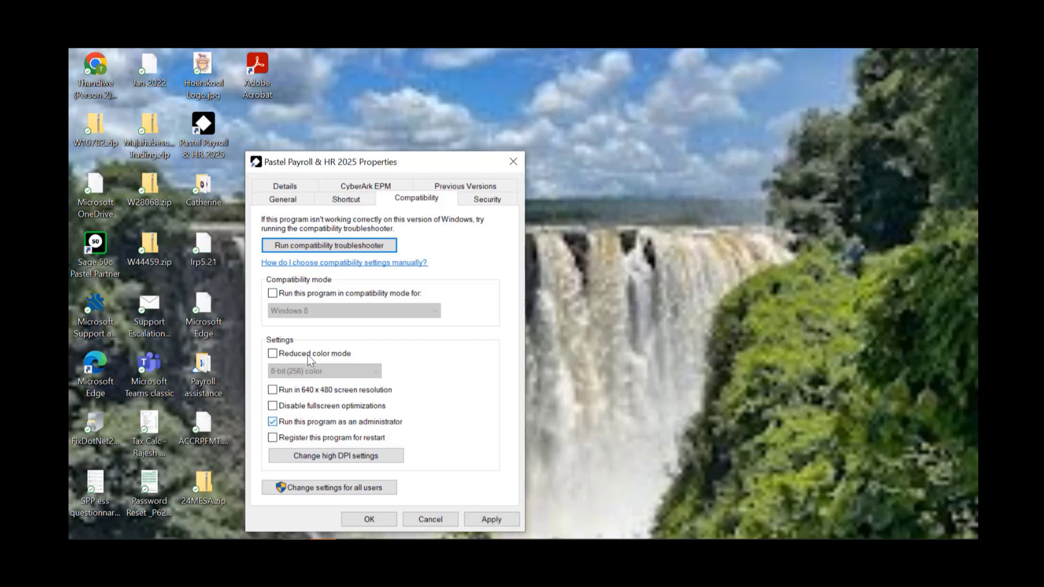
pyautogui.click(272, 293)
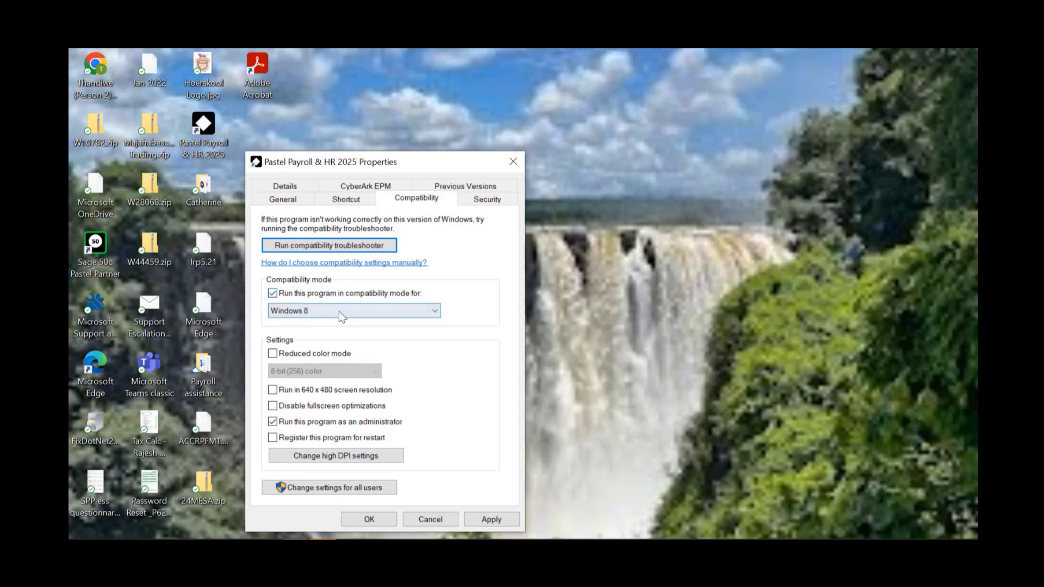
pyautogui.click(501, 521)
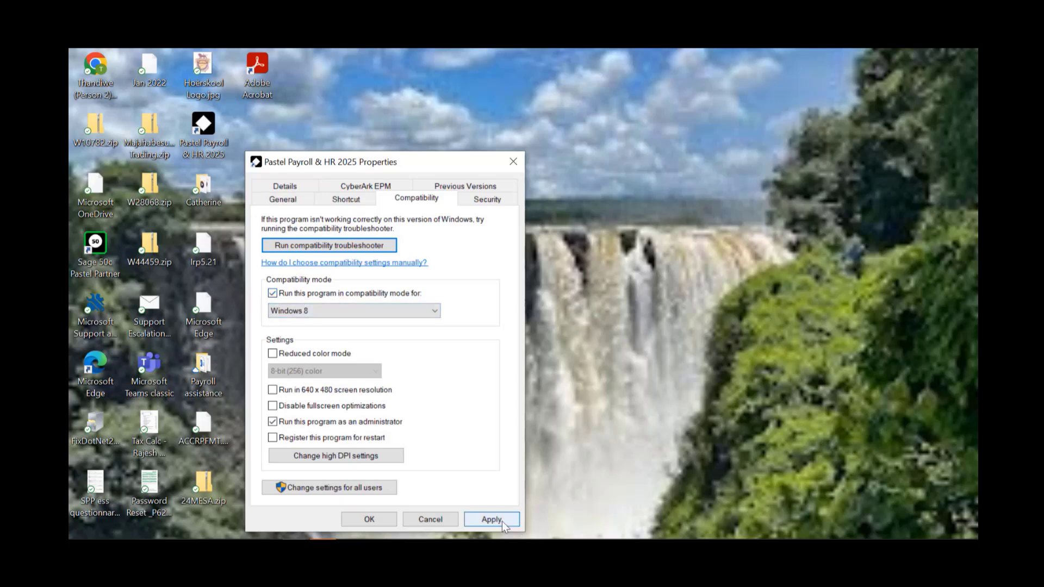
pyautogui.click(354, 521)
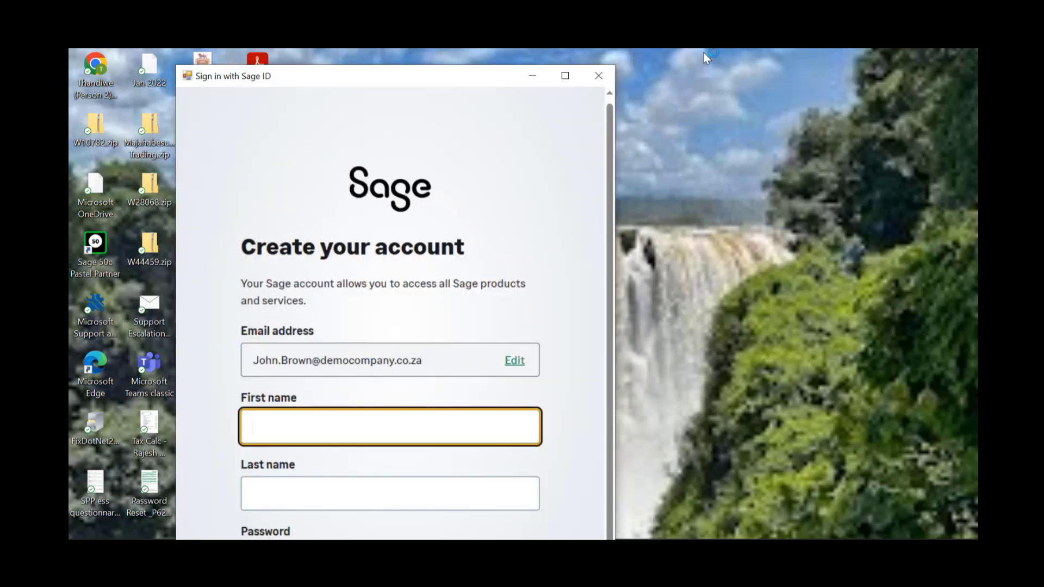
# Dismiss the Sage account sign-in in Pastel Payroll 2025 and reopen the Evolution Group (Pty) Ltd company.
pyautogui.click(599, 76)
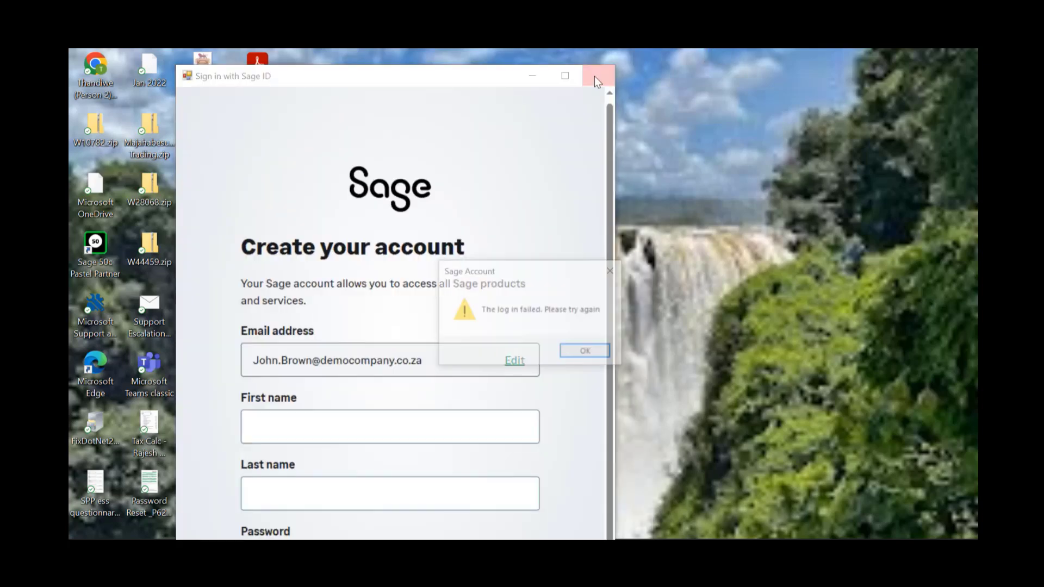
pyautogui.click(593, 354)
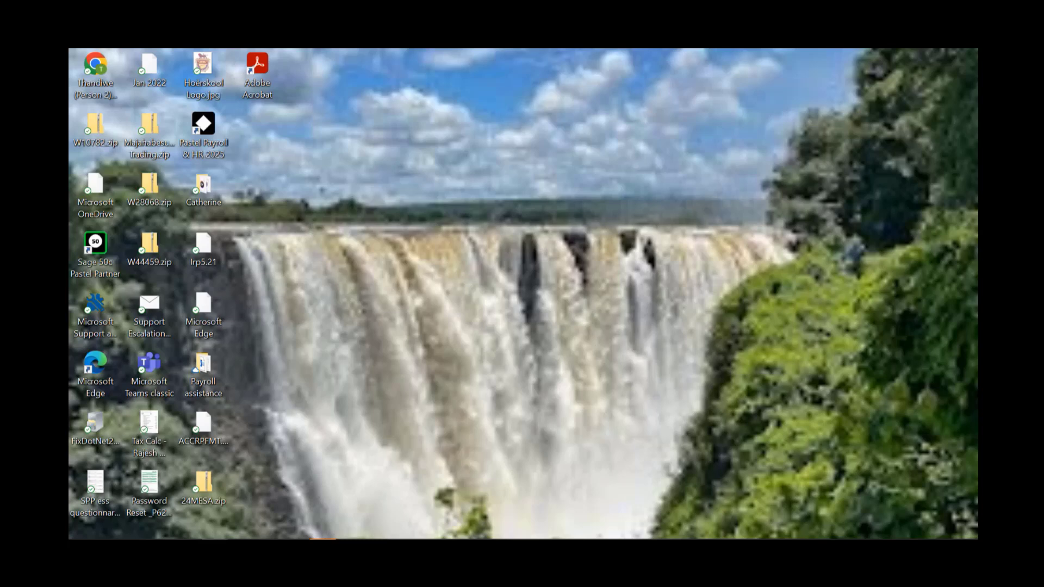
pyautogui.moveTo(1033, 79); pyautogui.dragTo(491, 95)
pyautogui.click(788, 92)
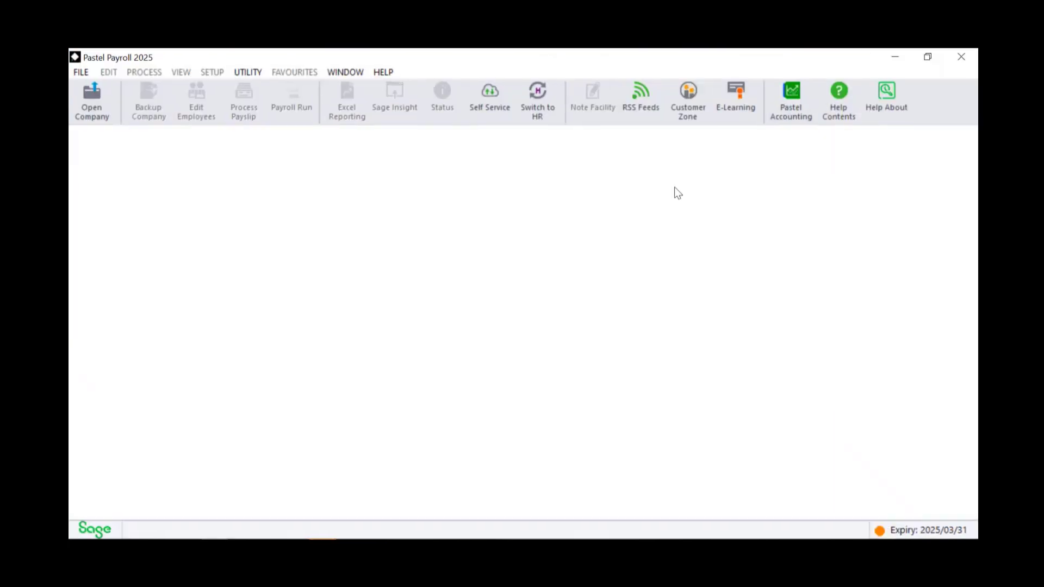
pyautogui.click(80, 72)
pyautogui.click(141, 287)
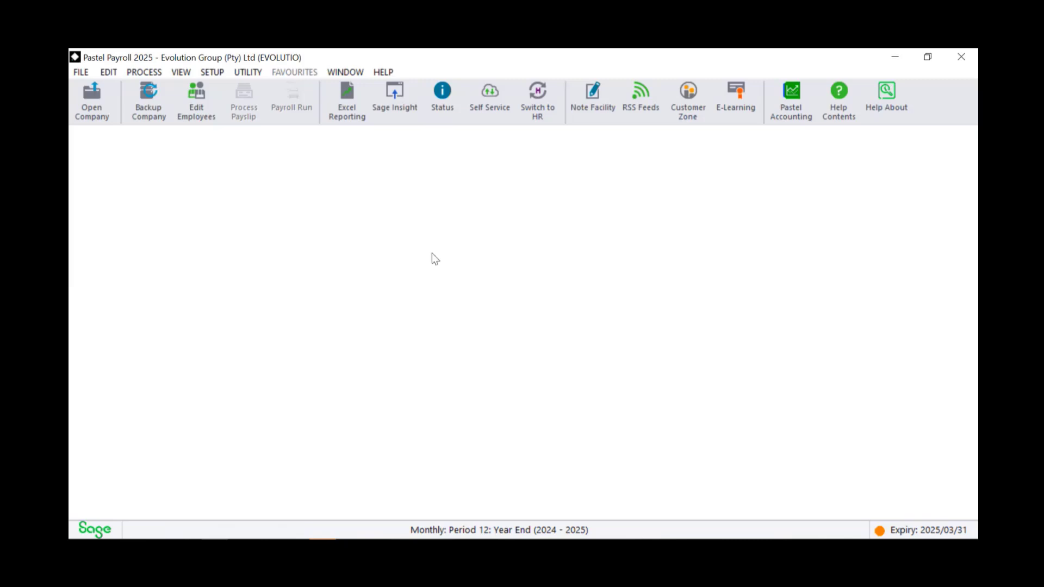
# Copy the company data to a new company named EVOYE25 in the Year End Assistant and acknowledge the company's creation.
pyautogui.click(149, 76)
pyautogui.click(177, 225)
pyautogui.click(636, 491)
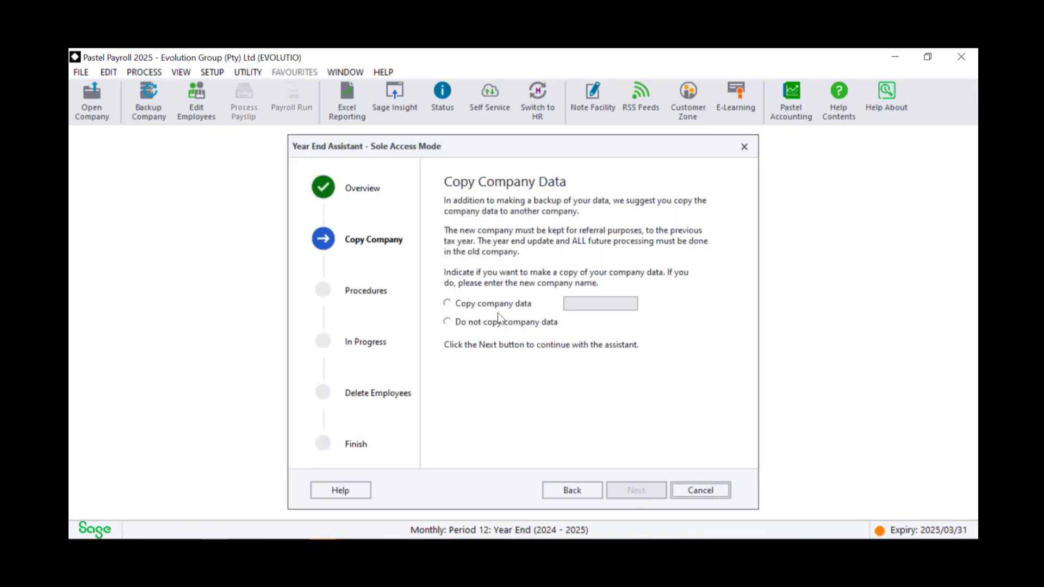
pyautogui.click(447, 304)
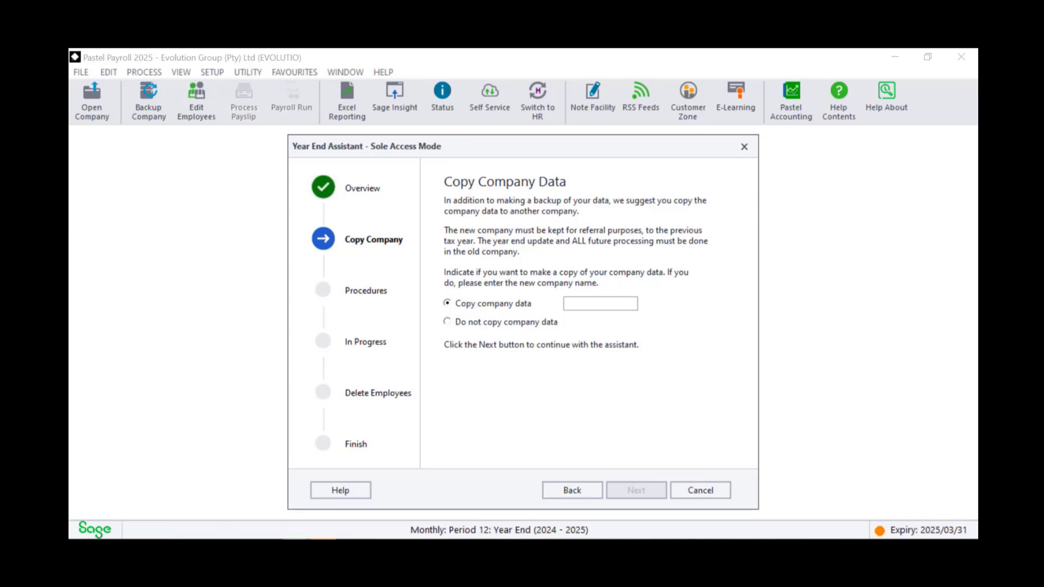
pyautogui.click(569, 306)
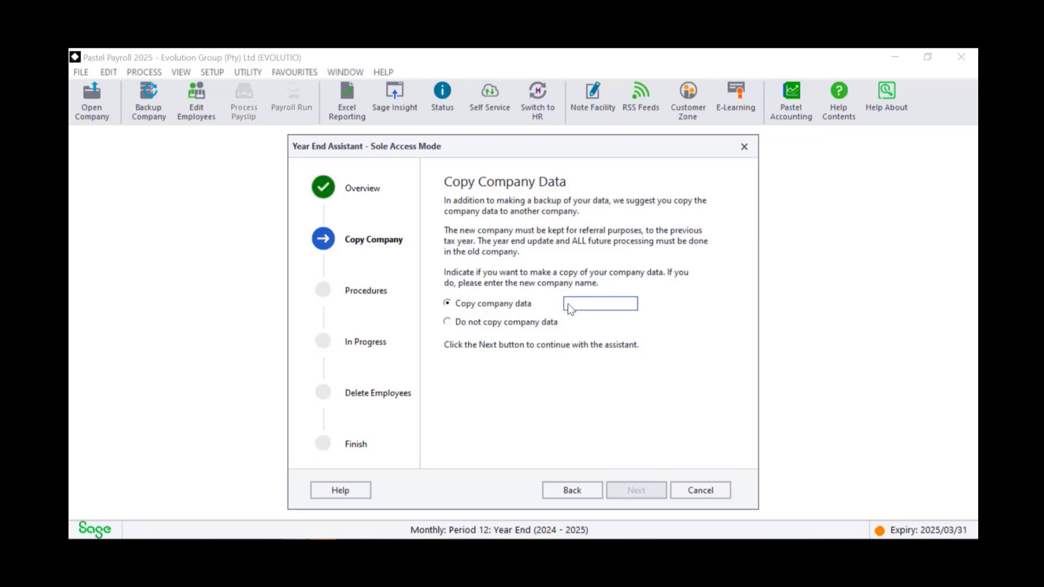
pyautogui.write('EV')
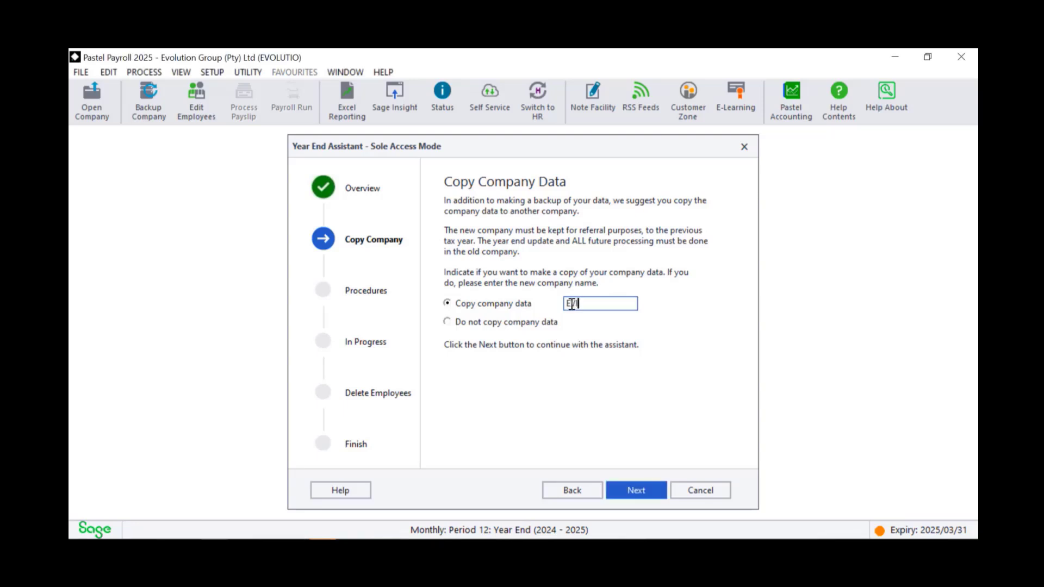
pyautogui.write('OYE25')
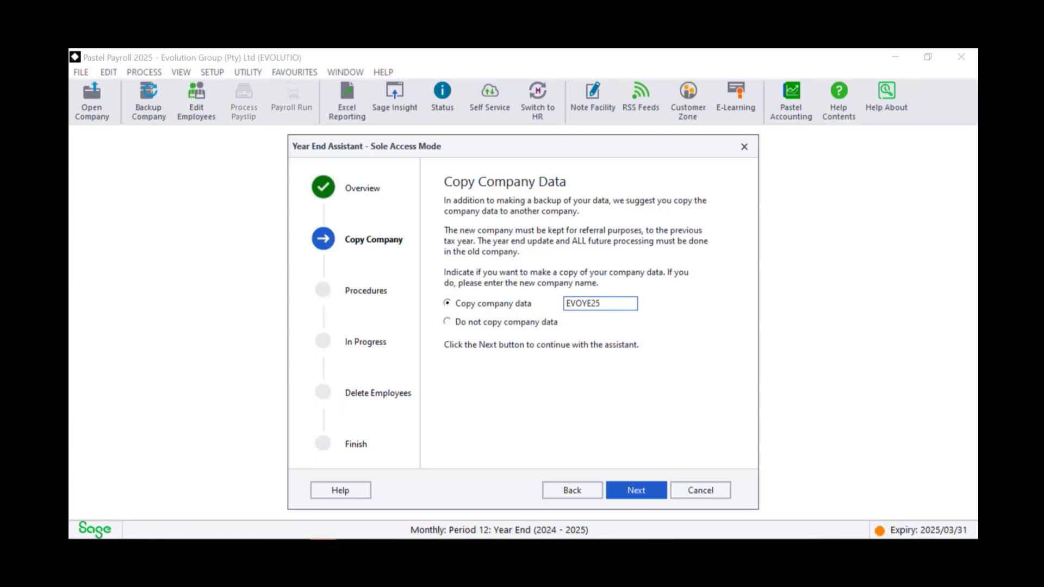
pyautogui.click(639, 491)
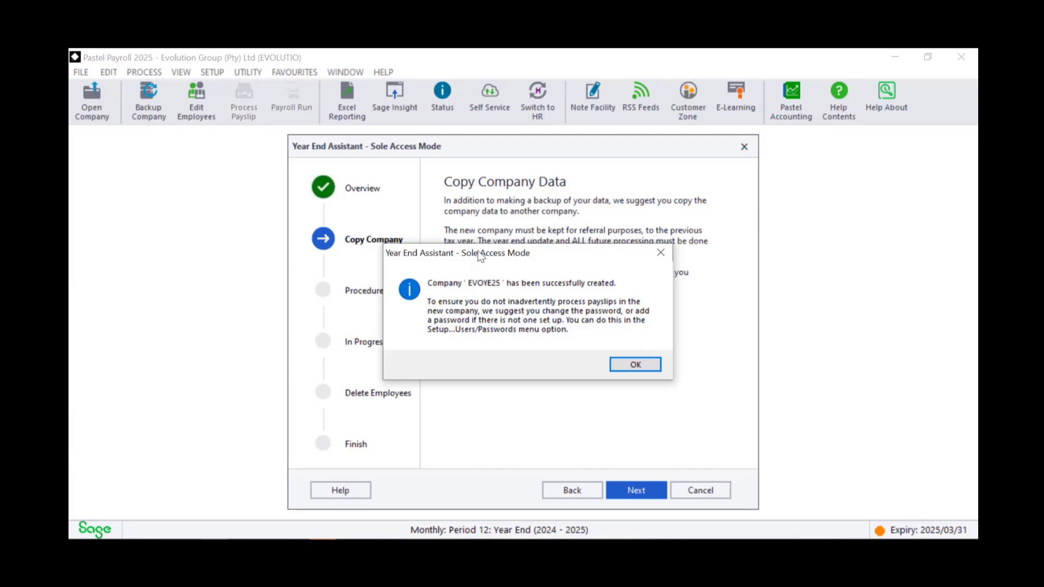
pyautogui.moveTo(480, 256); pyautogui.dragTo(509, 256)
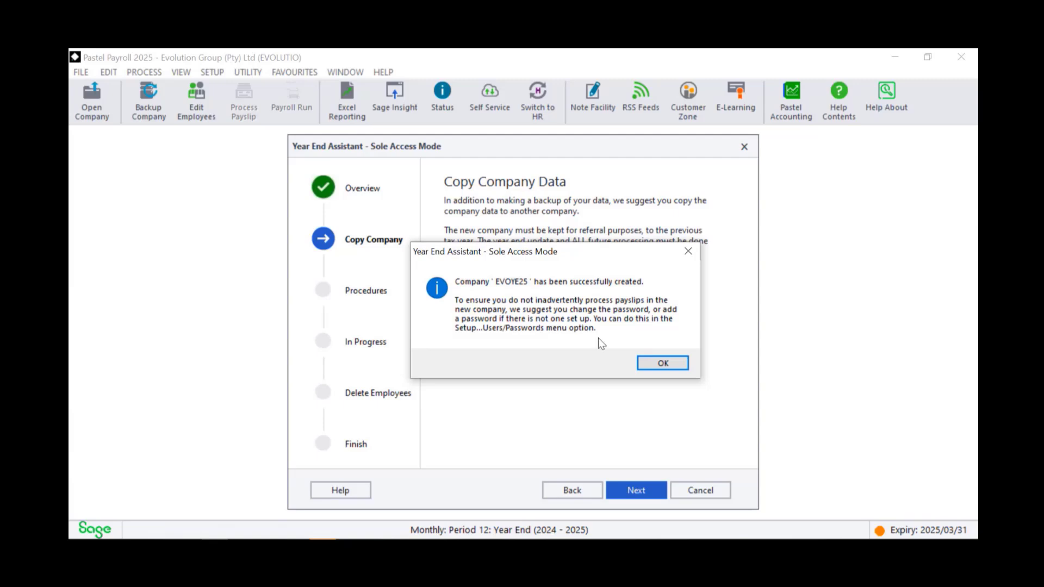
pyautogui.click(663, 363)
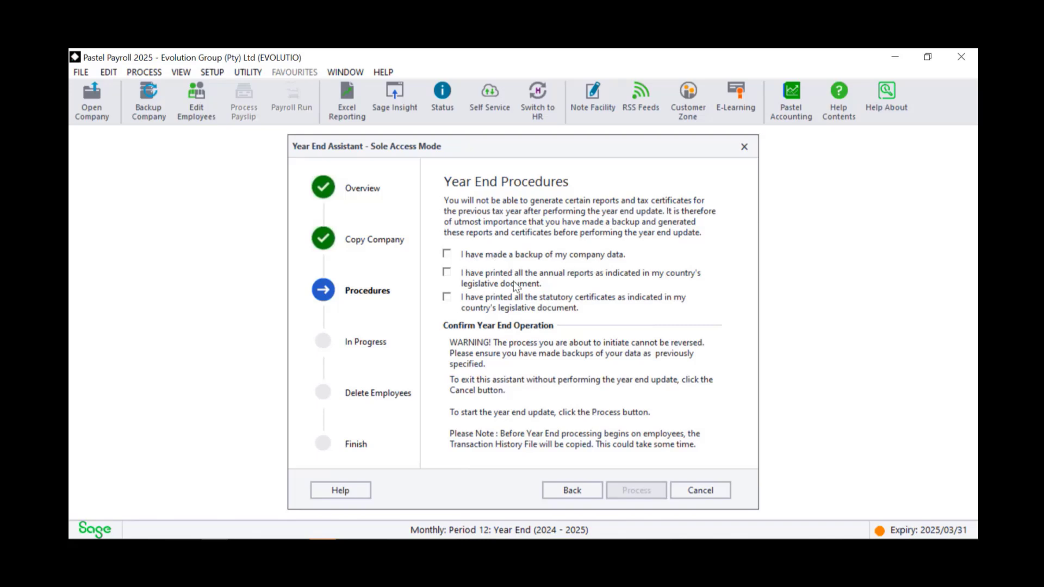
# Confirm that the backup, annual reports and statutory certificates are done, and process the year end update.
pyautogui.click(446, 254)
pyautogui.click(446, 299)
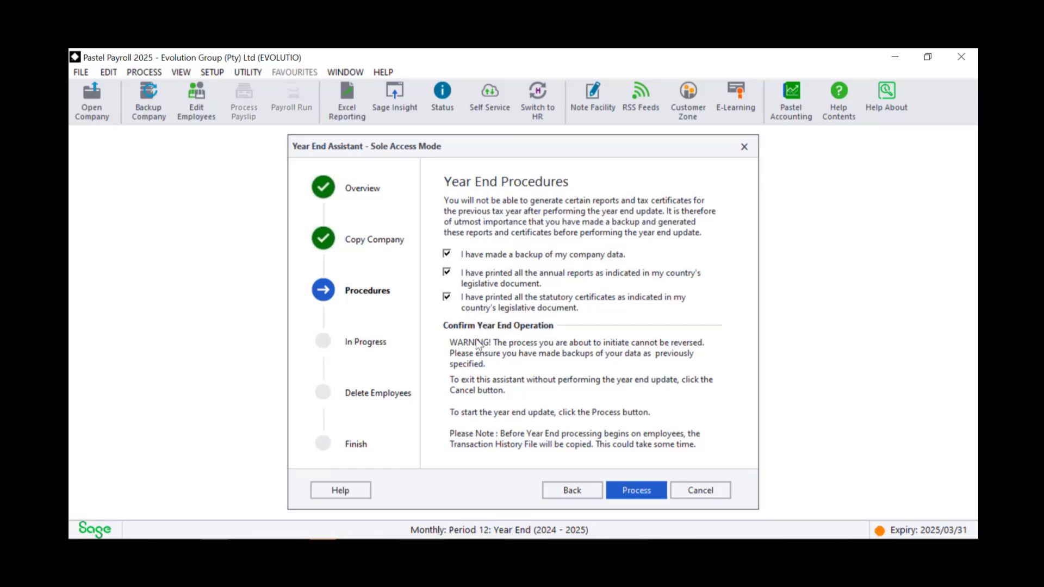
pyautogui.click(632, 491)
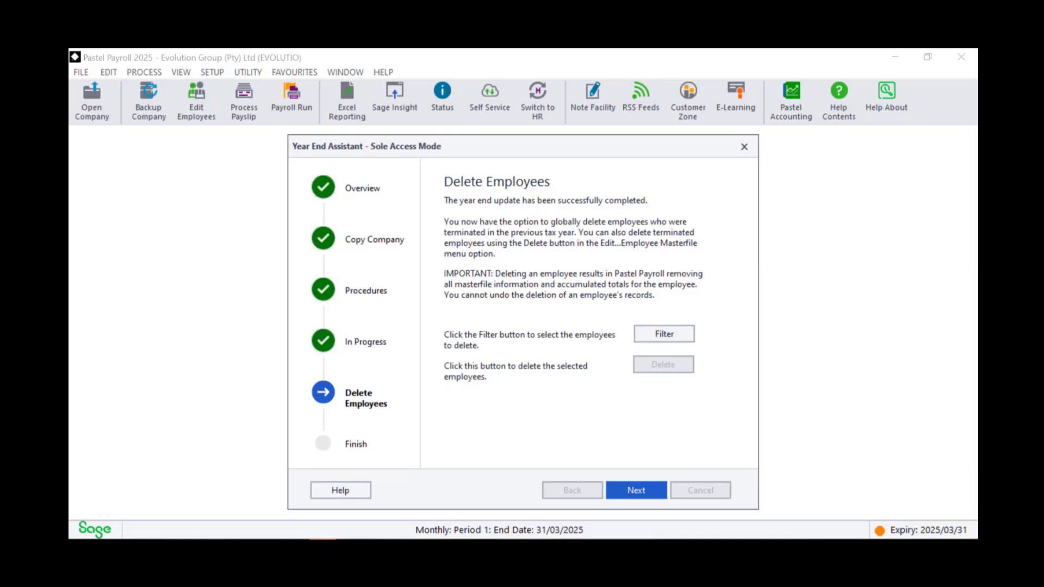
# Delete all the terminated employees listed in the employee filter and continue past the Delete Employees stage of the Year End Assistant.
pyautogui.click(664, 334)
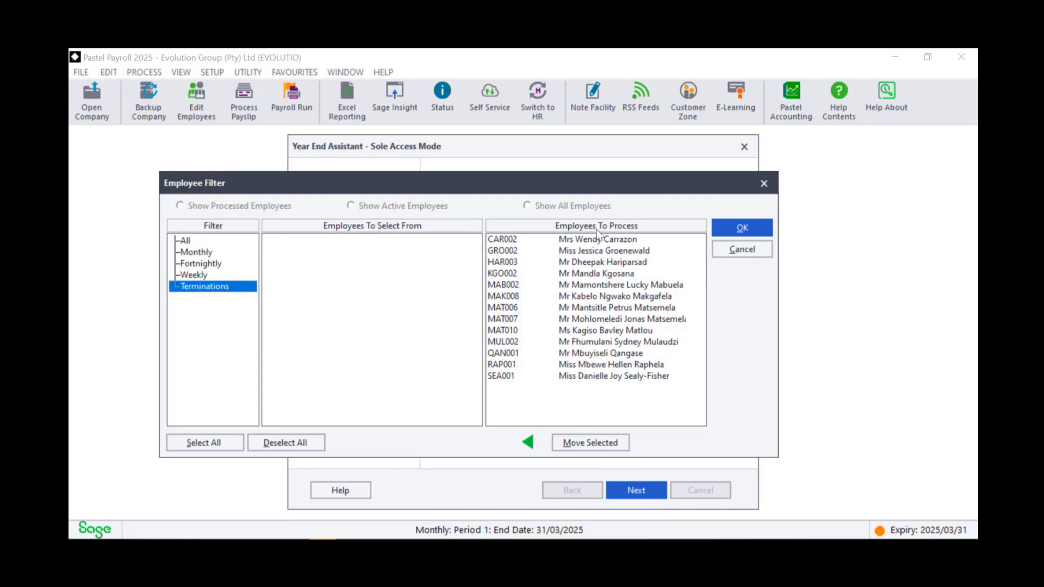
pyautogui.click(745, 231)
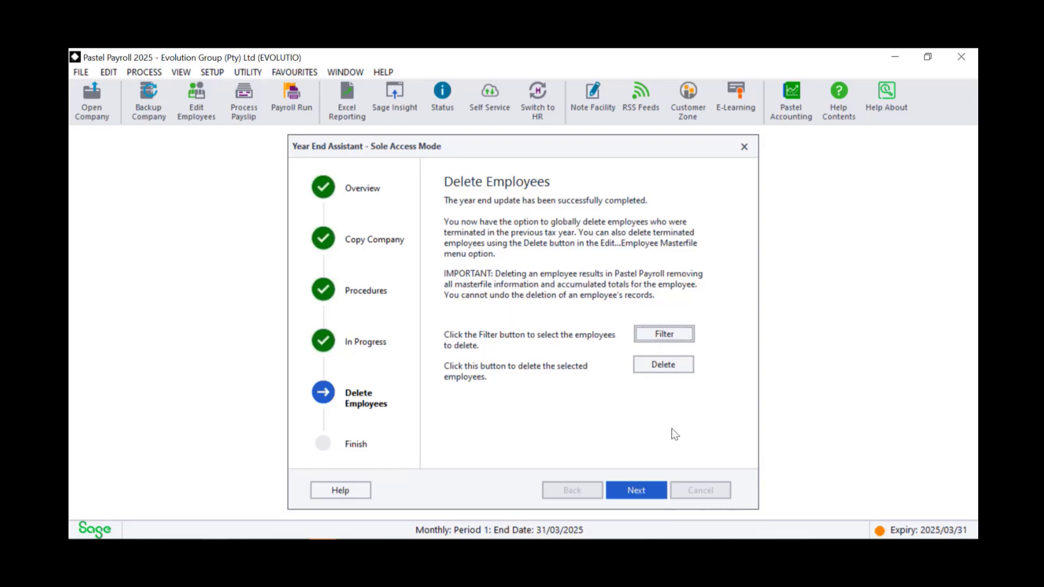
pyautogui.click(666, 365)
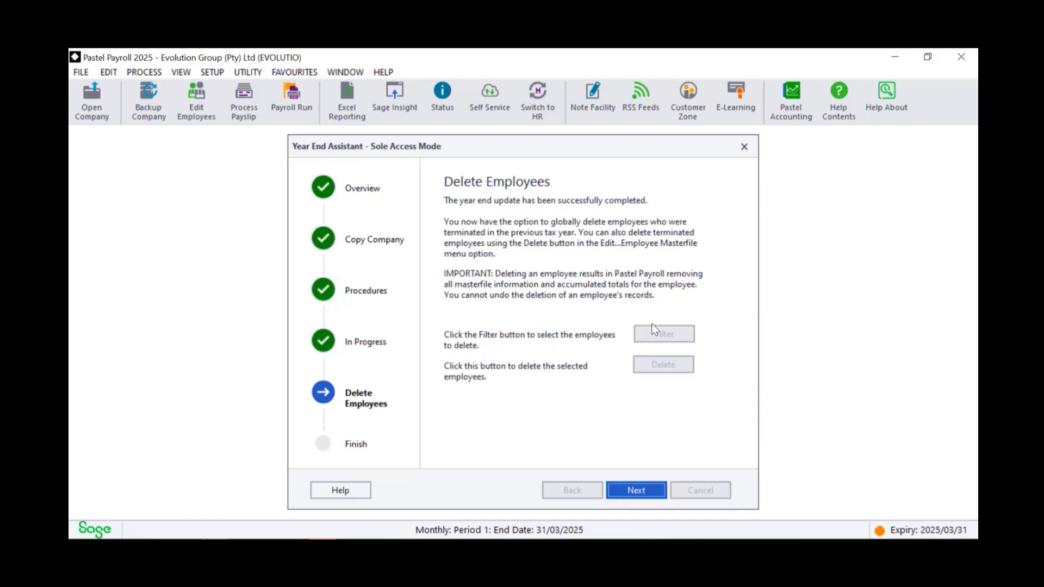
pyautogui.click(628, 494)
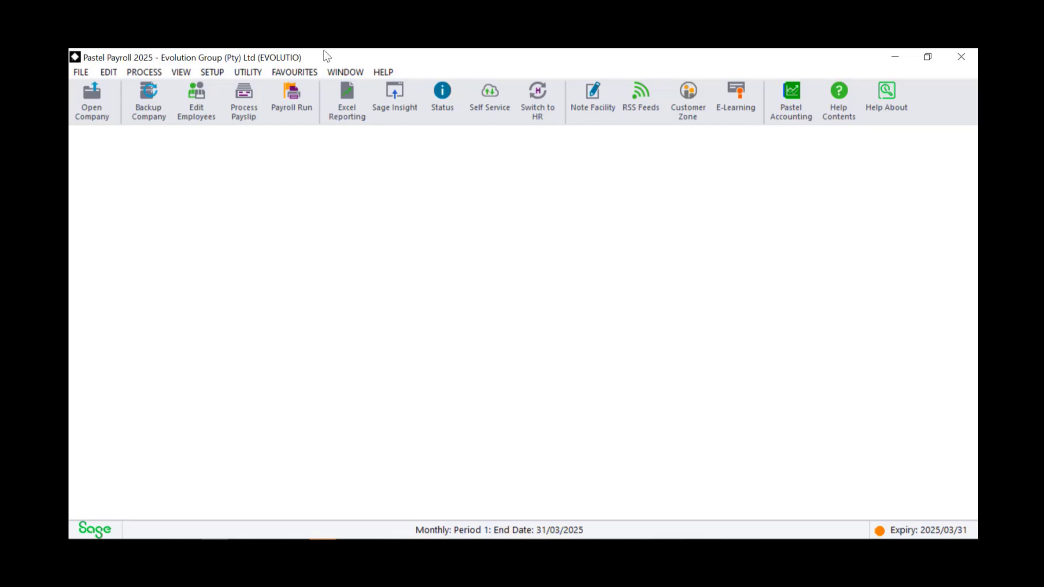
# View the setup of the Annual Leave transaction and close it without changes.
pyautogui.click(210, 72)
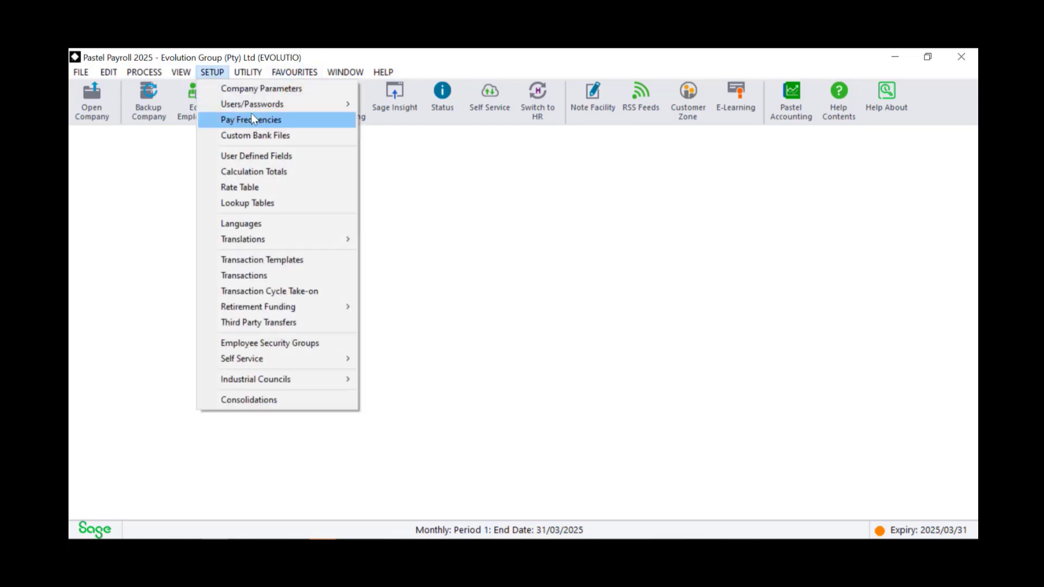
pyautogui.click(265, 275)
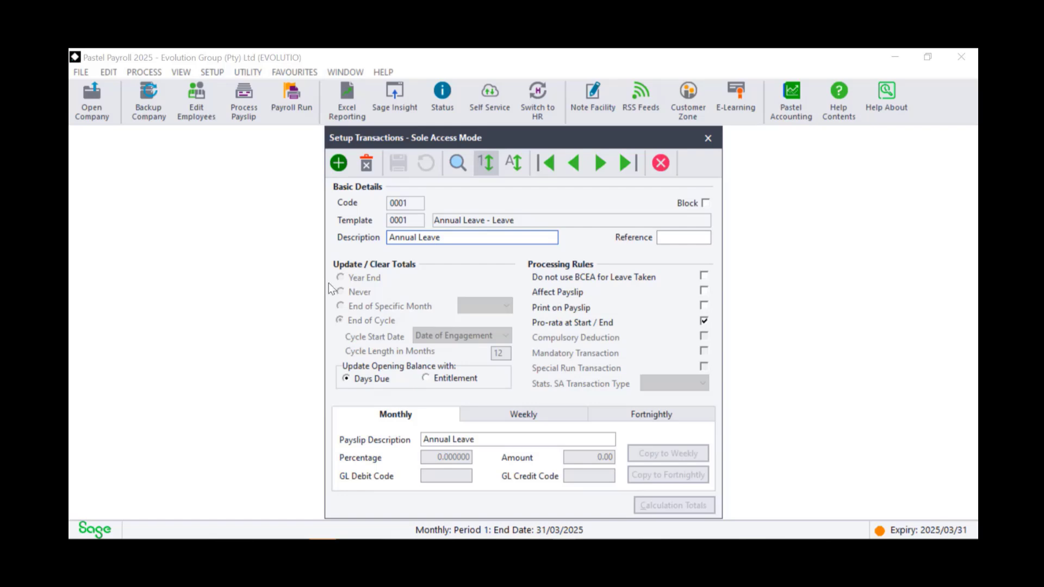
pyautogui.click(662, 164)
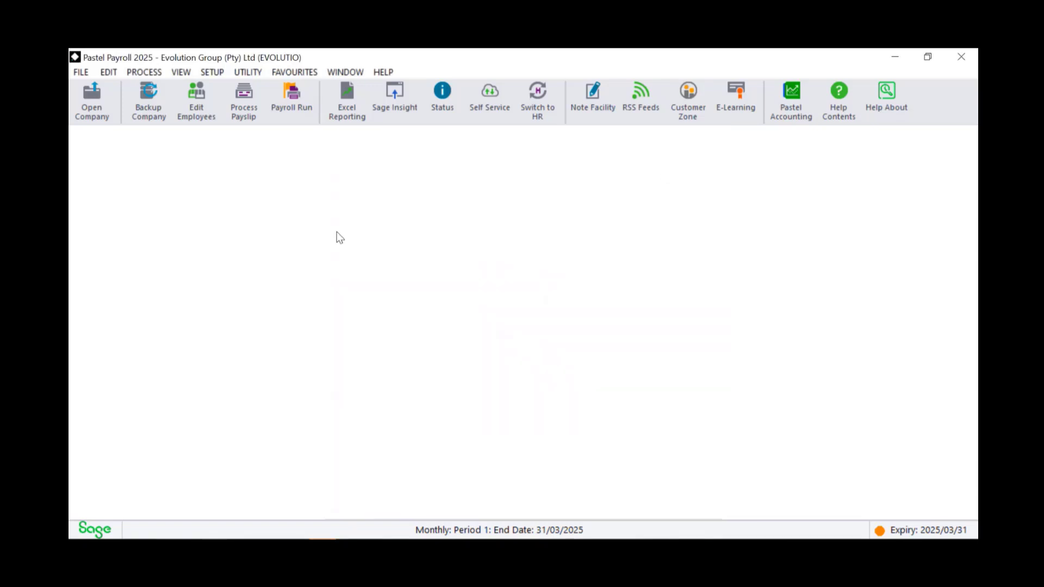
# Read the SARS e@syFile Employer version 8.0 announcement on the Sage Community Hub, then return to Pastel Payroll.
pyautogui.click(384, 71)
pyautogui.click(424, 91)
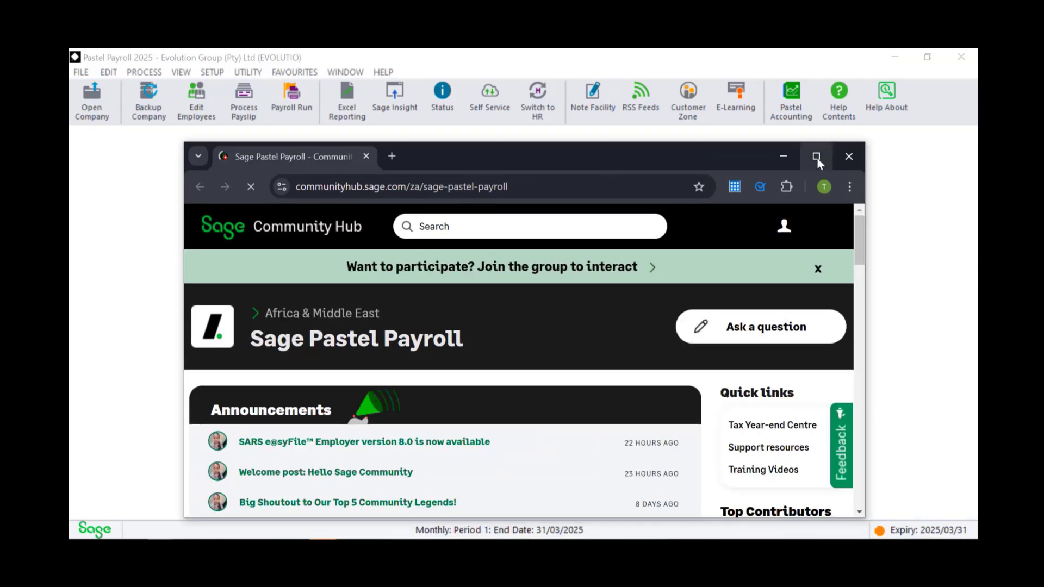
pyautogui.click(817, 157)
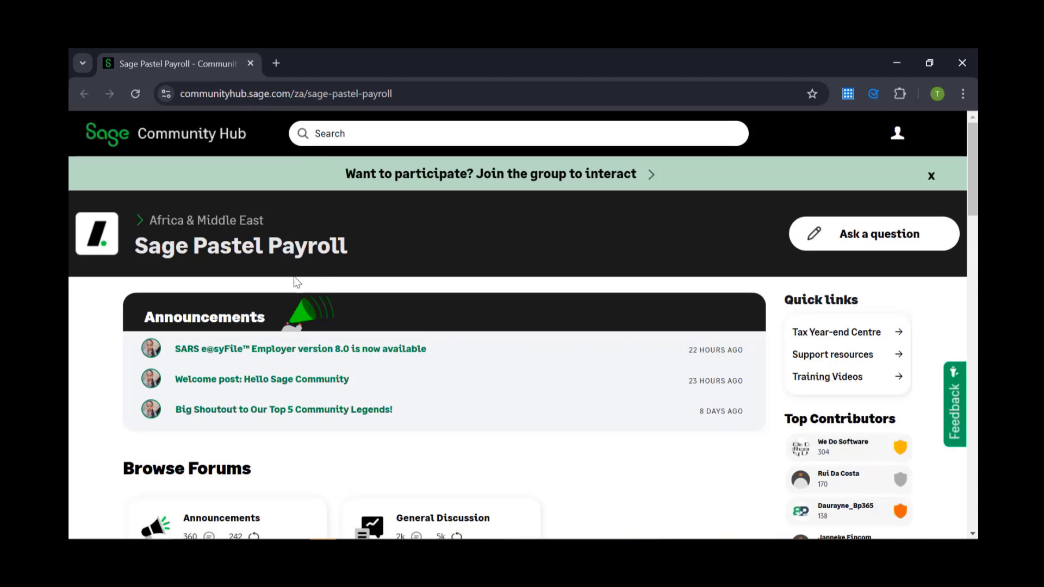
pyautogui.moveTo(290, 354)
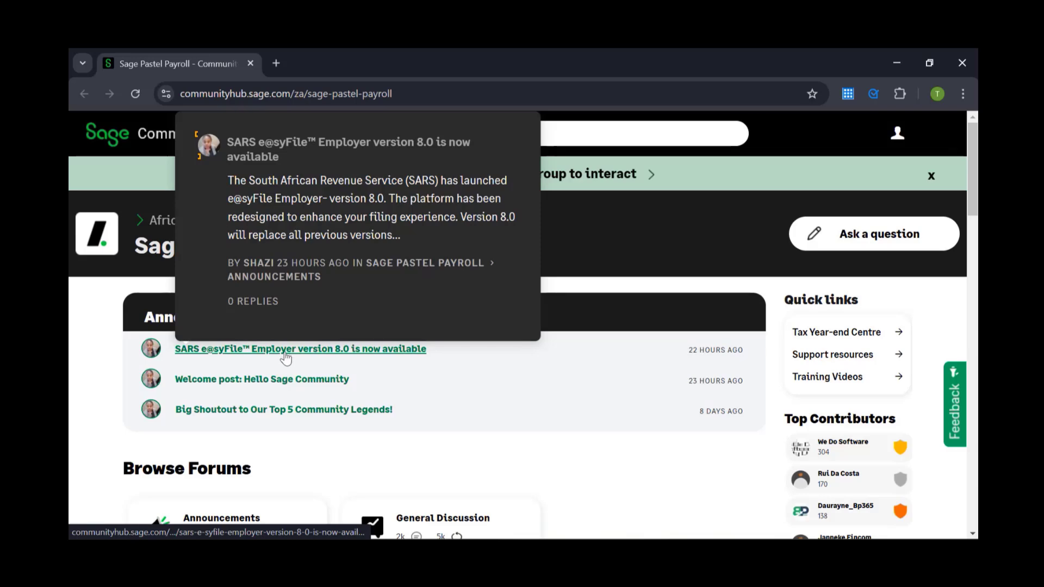
pyautogui.click(286, 350)
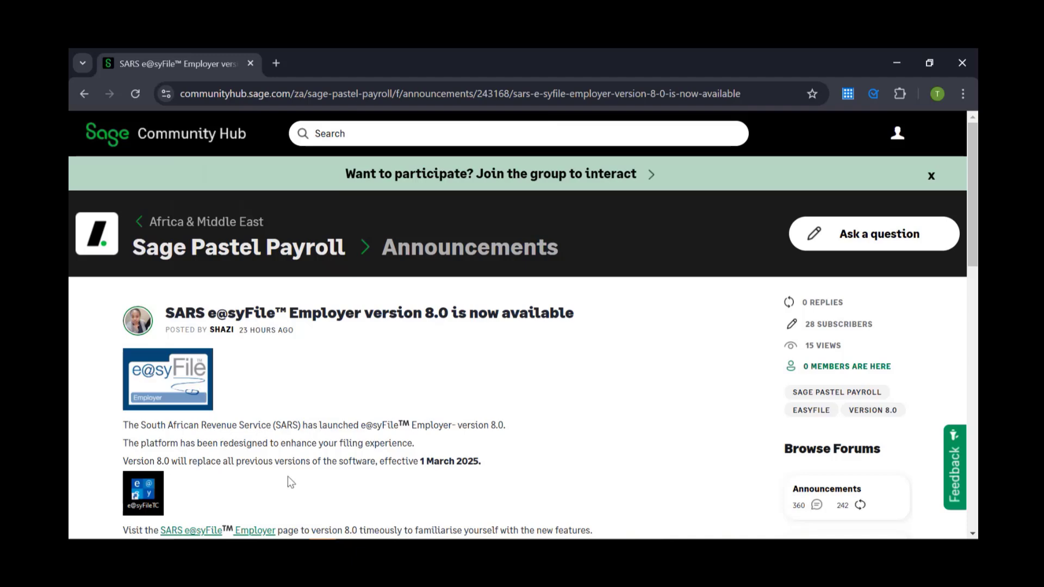
pyautogui.scroll(-1, 291, 483)
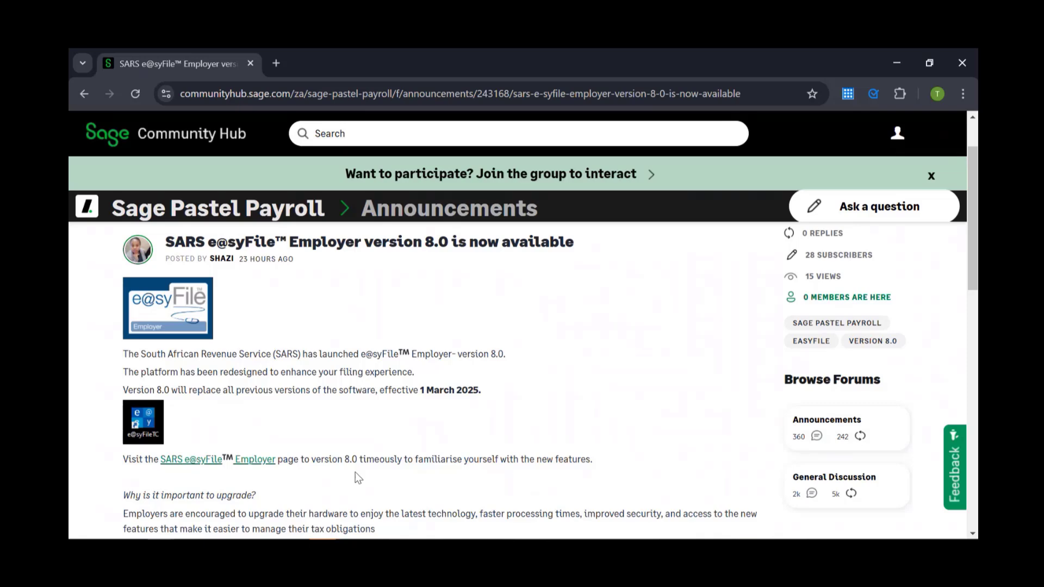
pyautogui.scroll(-4, 355, 453)
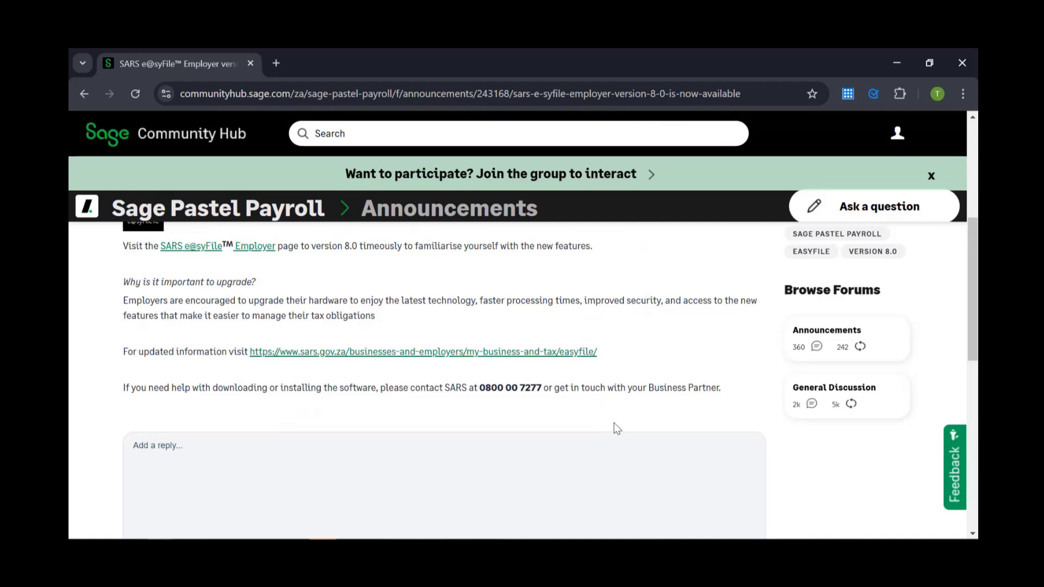
pyautogui.scroll(5, 615, 423)
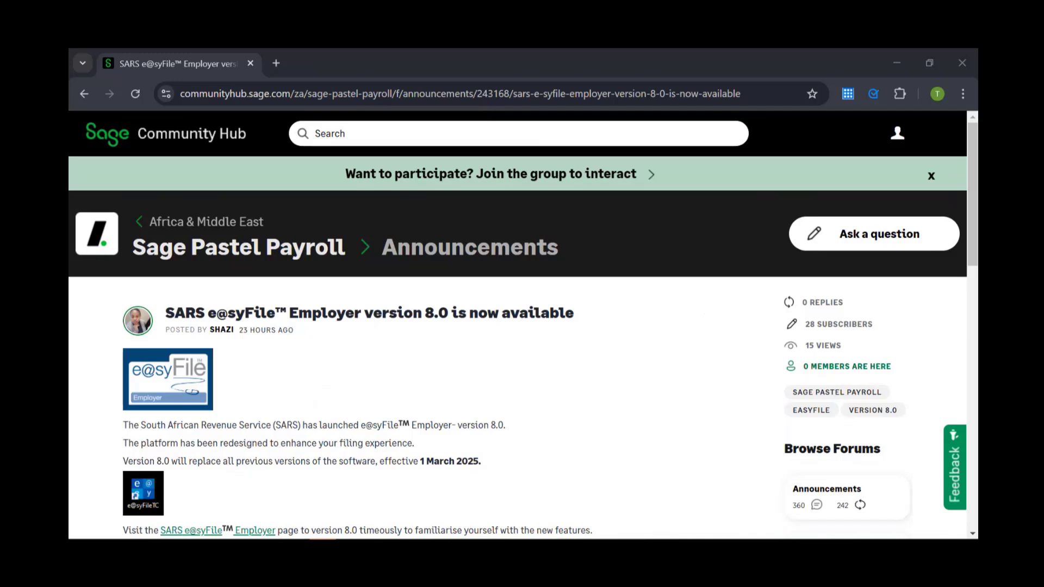
pyautogui.hotkey('alt', 'Tab')
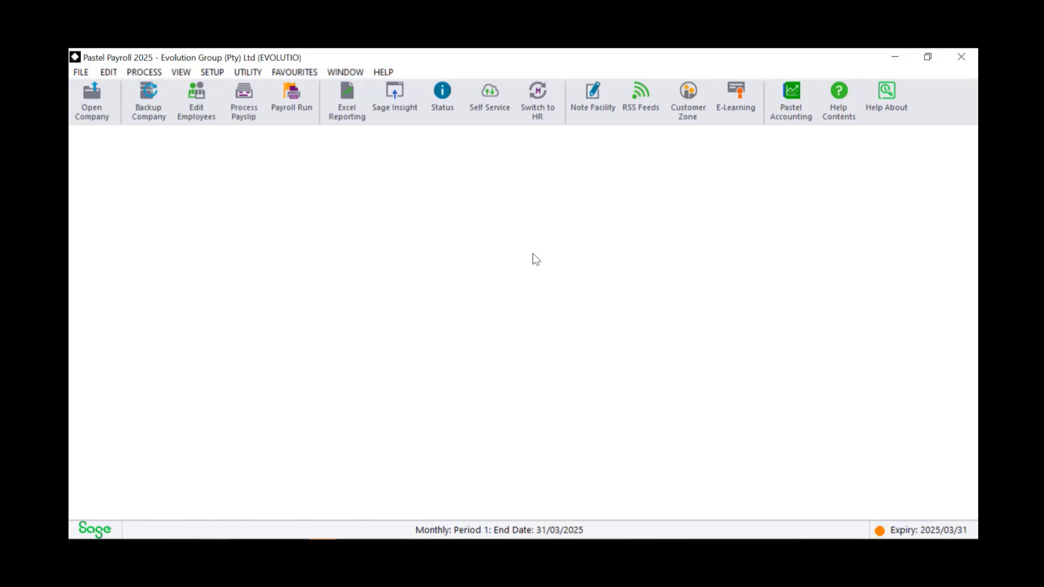
pyautogui.click(383, 71)
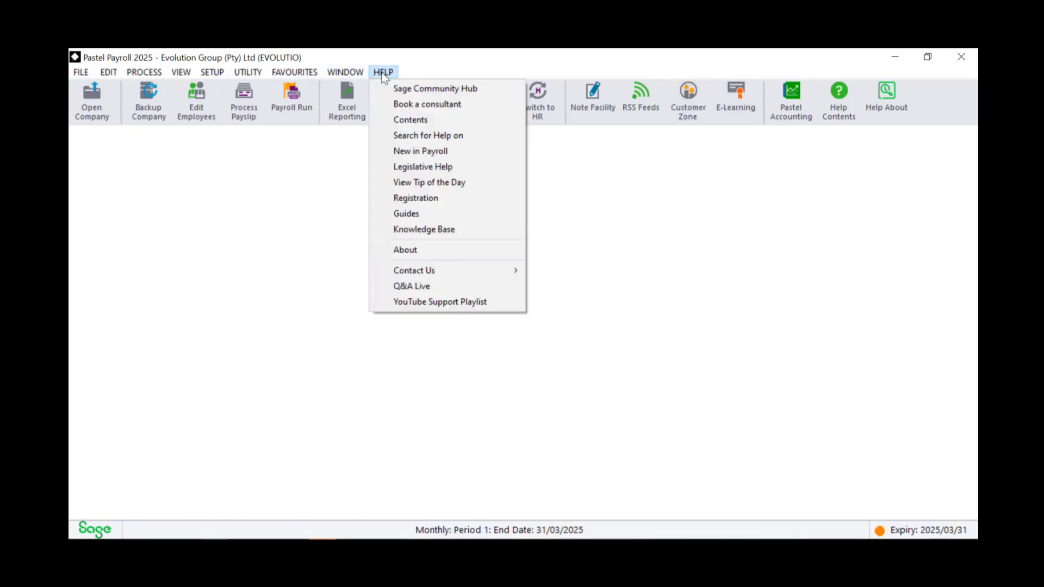
pyautogui.click(485, 88)
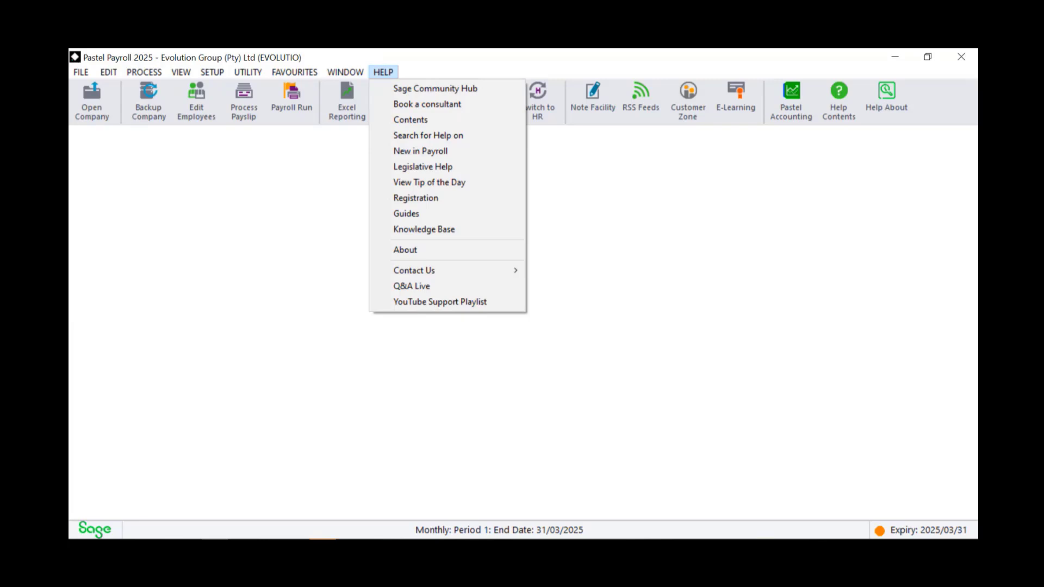
pyautogui.hotkey('alt', 'Tab')
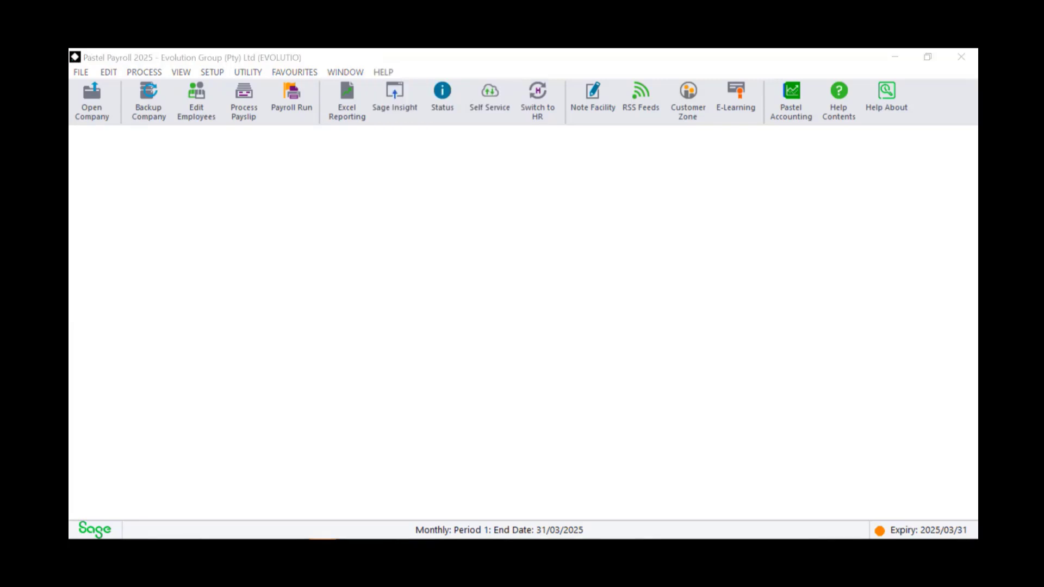